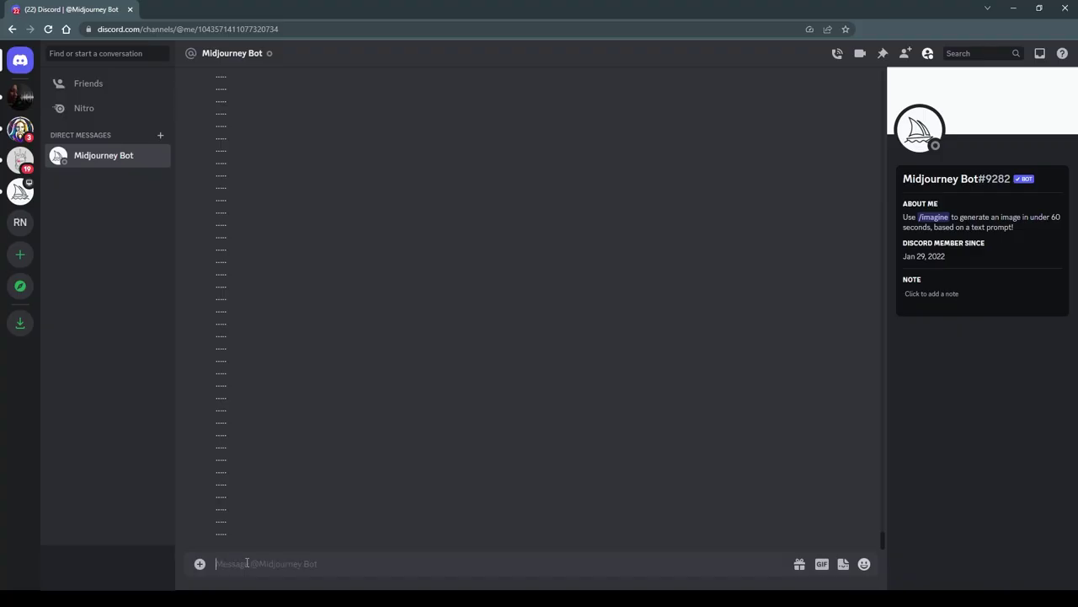
Step: Start an /imagine command and fill its prompt with "[ Insert something here ] [ add something else ]"
type("/imagine")
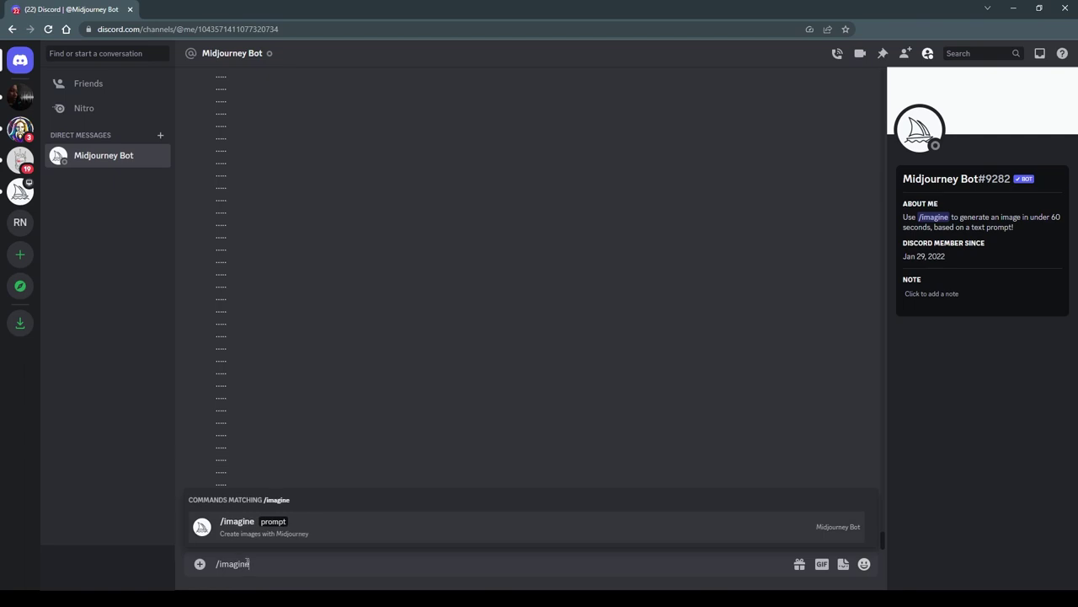
key("Return")
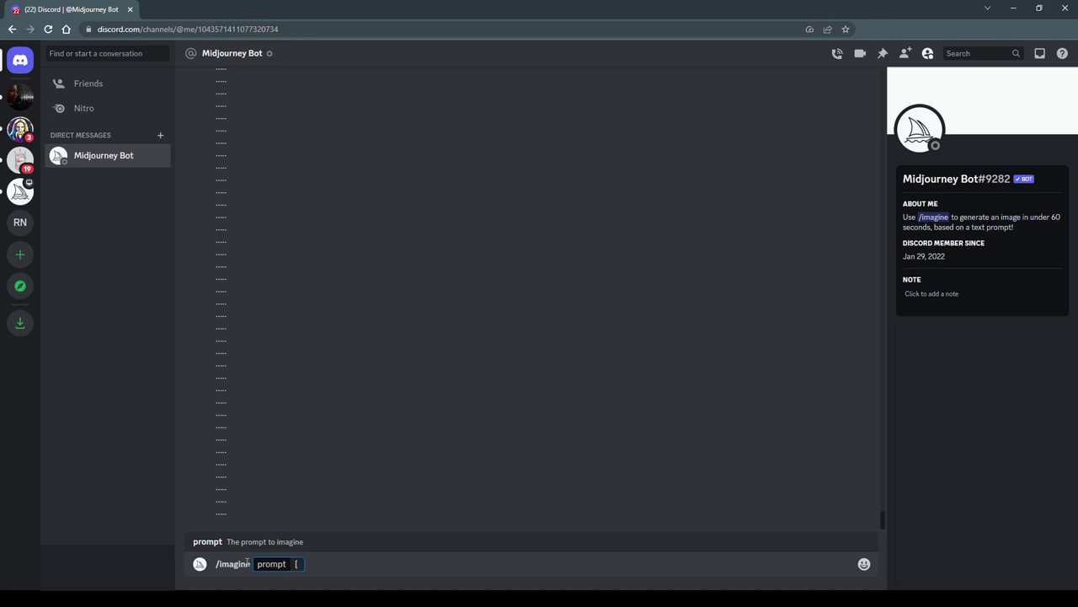
type("Insert something")
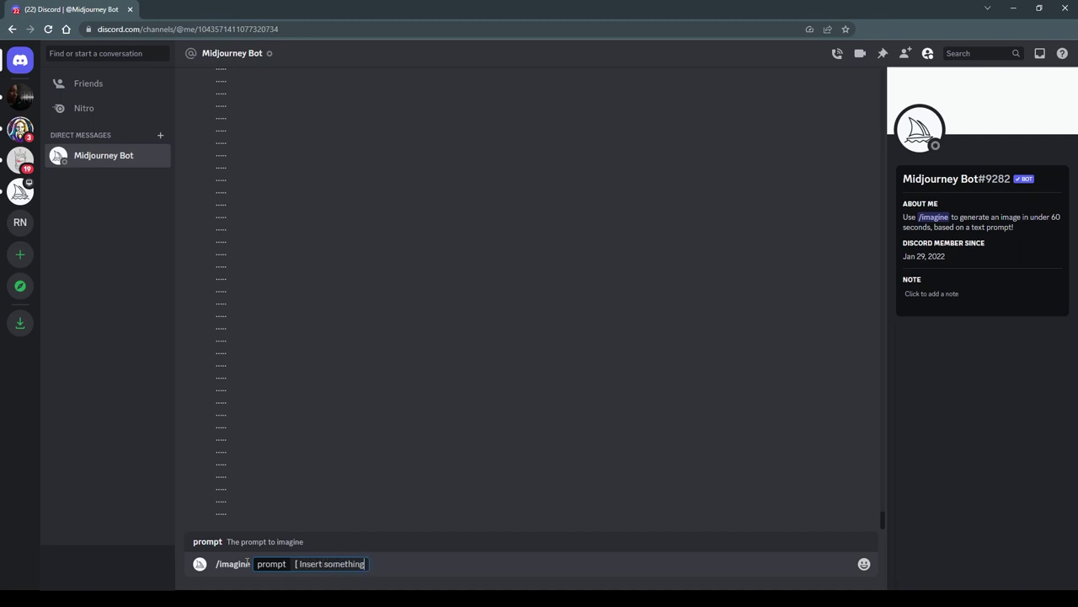
type(" here")
type(" which wi")
type("ll")
key("BackSpace")
key("BackSpace")
key("BackSpace")
key("BackSpace")
key("BackSpace")
key("BackSpace")
key("BackSpace")
key("BackSpace")
key("BackSpace")
key("BackSpace")
key("BackSpace")
type("] [ add so")
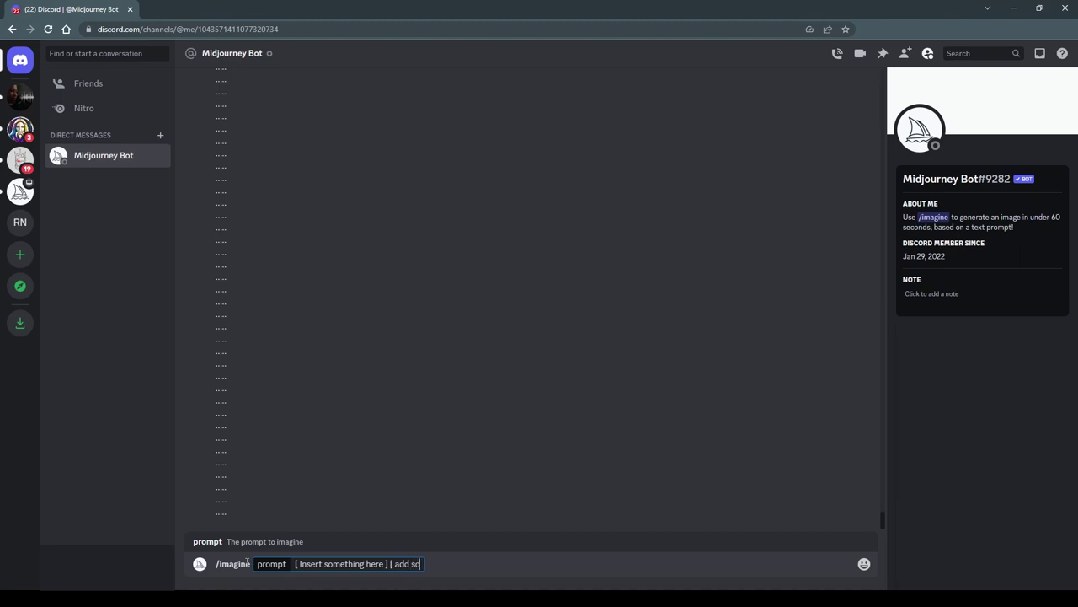
type("mething else ]")
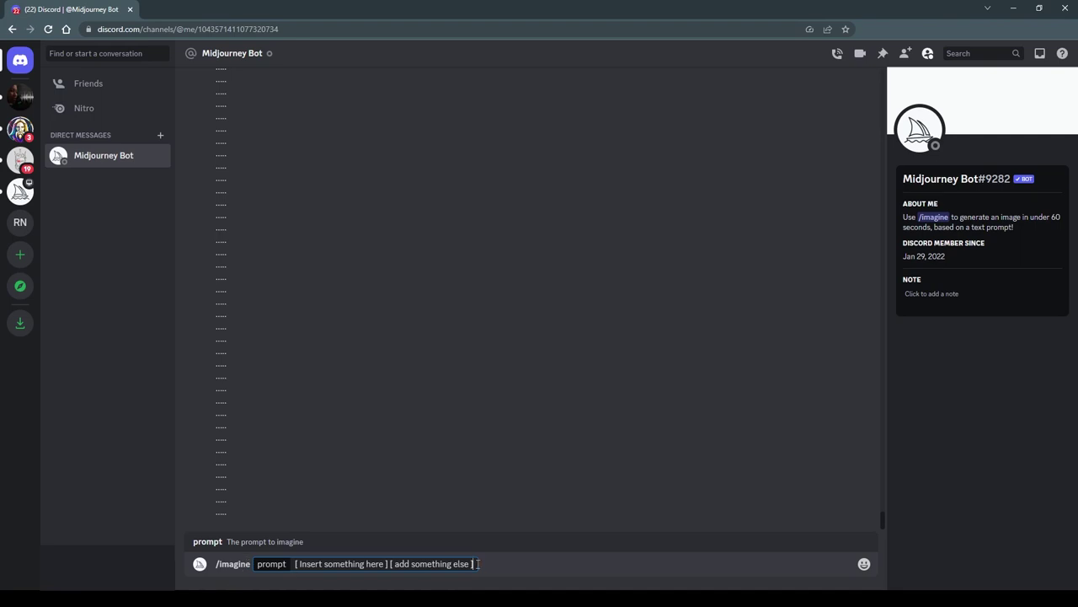
Step: Replace the prompt text with the empty labelled sections "[Idea: ][Art Style:]"
left_click_drag(478, 564, 295, 564)
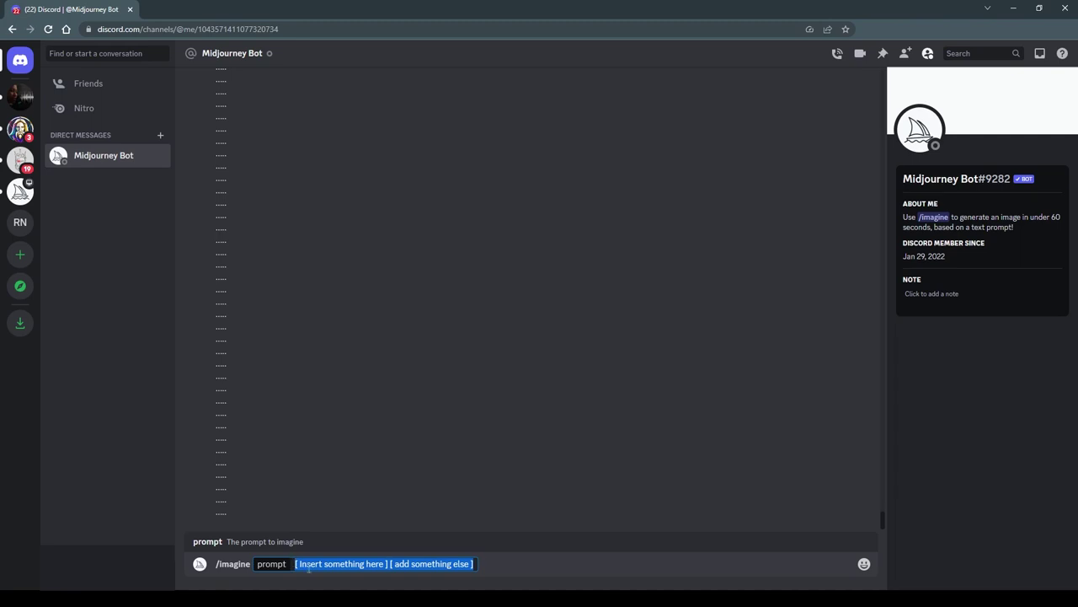
key("BackSpace")
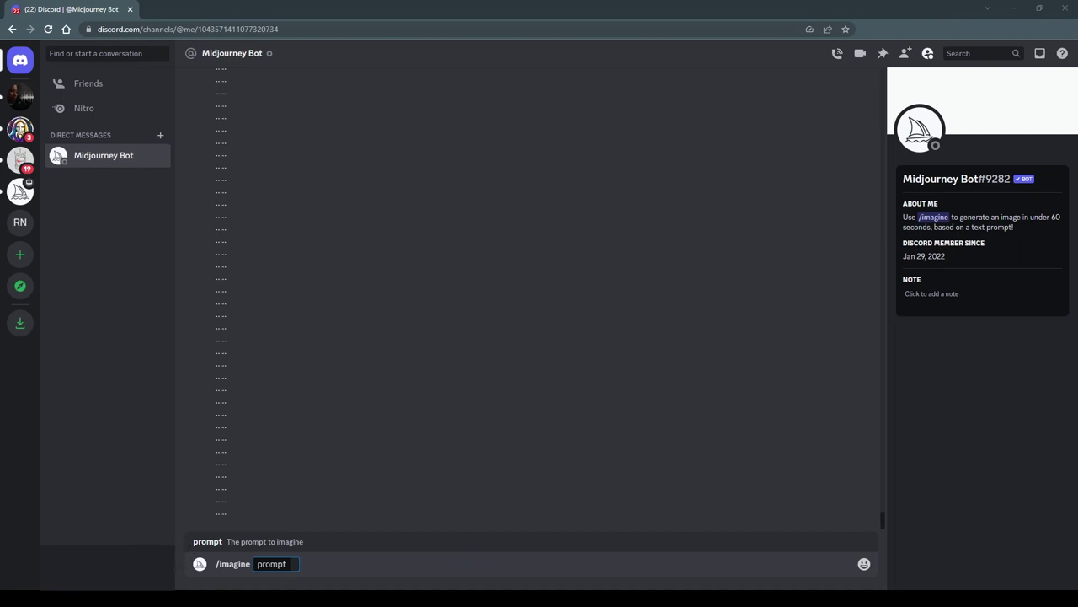
type("[Idea]")
left_click(391, 580)
type("[Art Style:]")
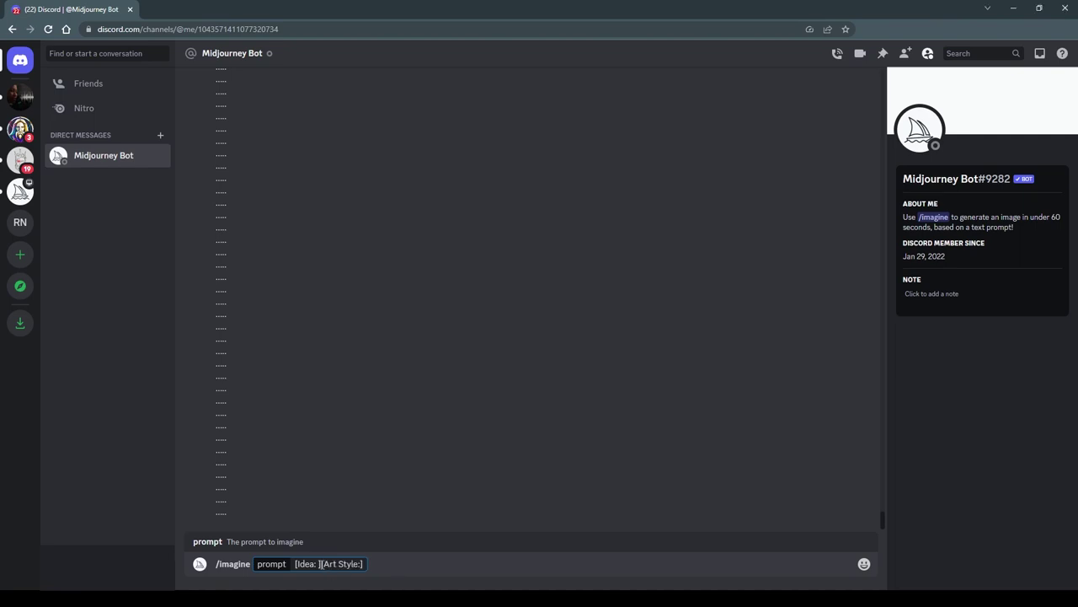
Step: Fill the Idea section with "describe idea in your mind" and the Art Style section with "keywords for art styles"
key("Left")
key("Left")
key("Left")
key("Left")
key("Left")
key("Left")
key("Left")
key("Left")
key("Left")
key("Left")
key("Left")
key("Left")
key("Left")
key("Left")
type("describe idea")
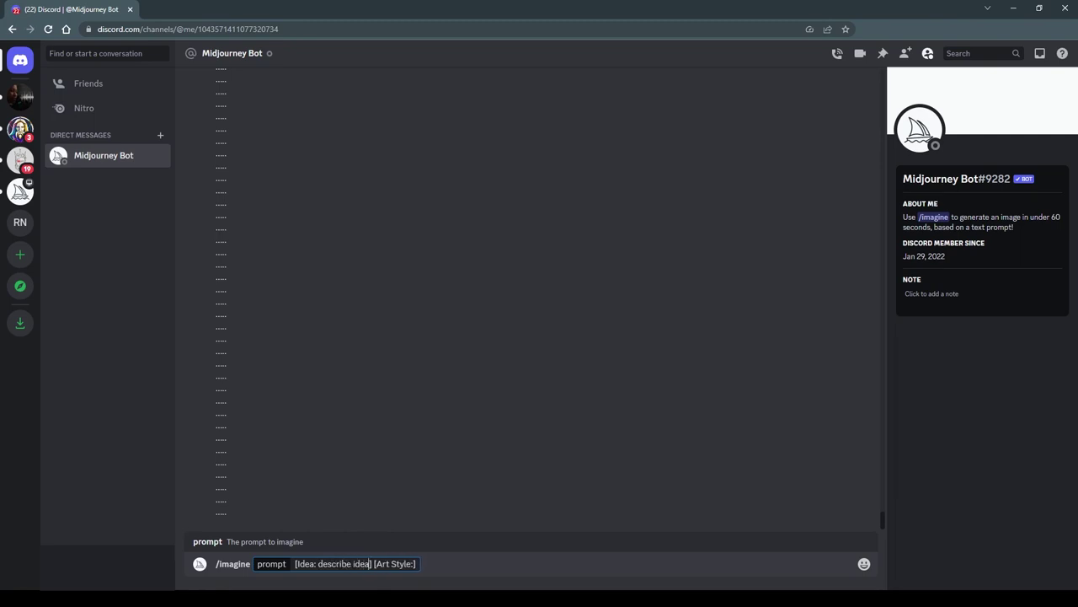
type(" in your mind")
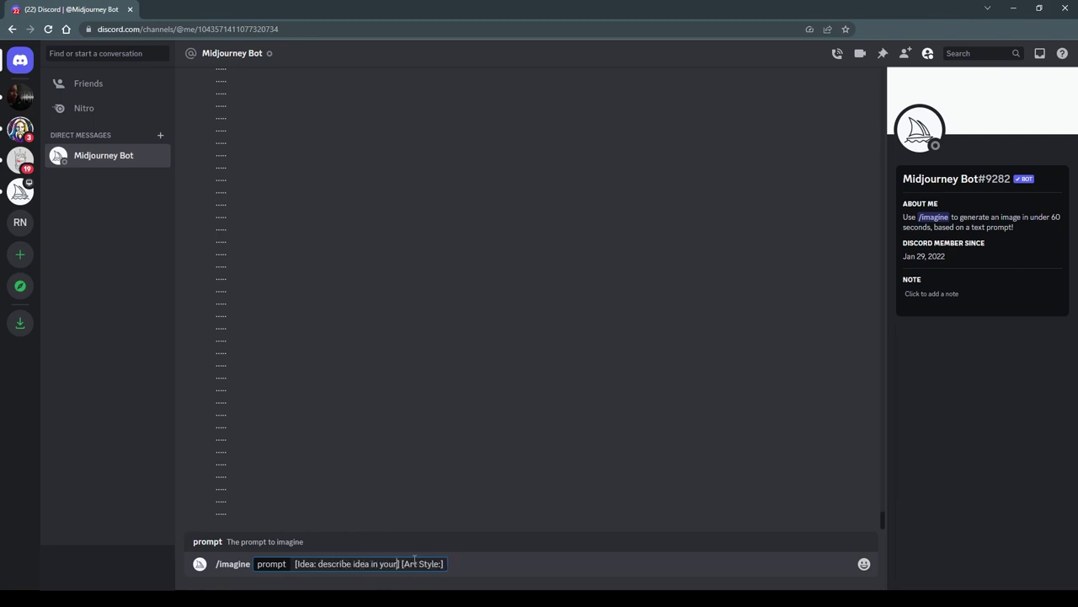
left_click(466, 564)
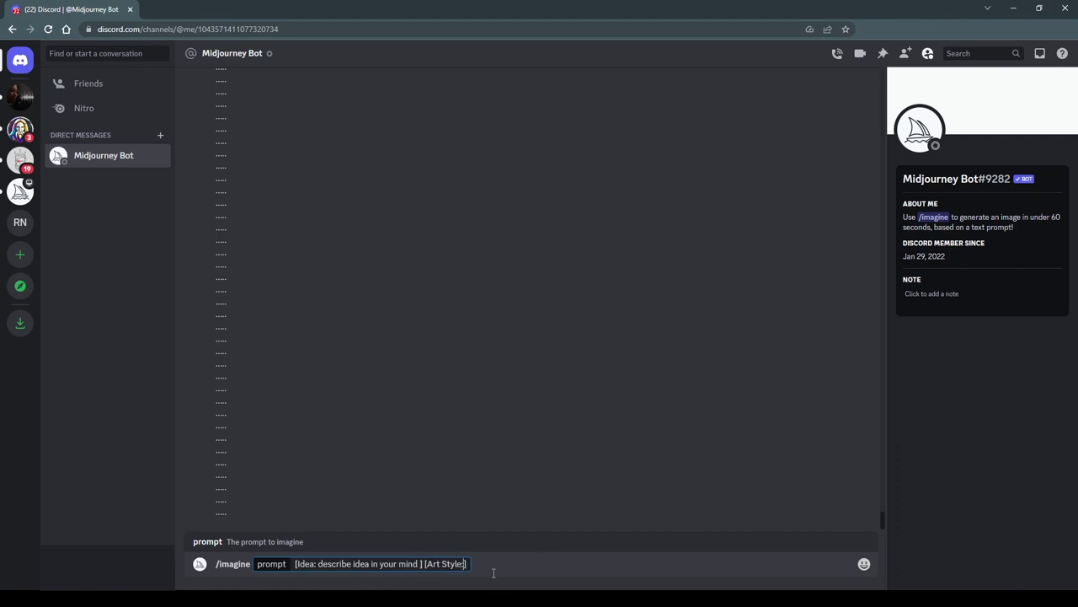
type("keywords for art styles")
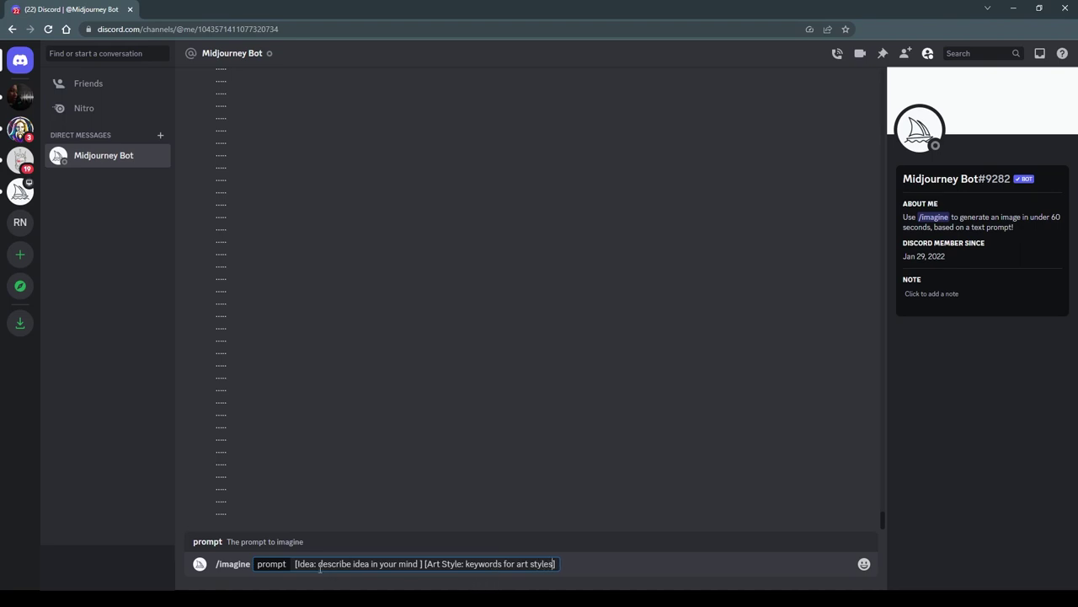
Step: Remove the "Idea:" label from the first section and append "[ etc. etc. ]" to the prompt
left_click_drag(320, 568, 297, 564)
key("BackSpace")
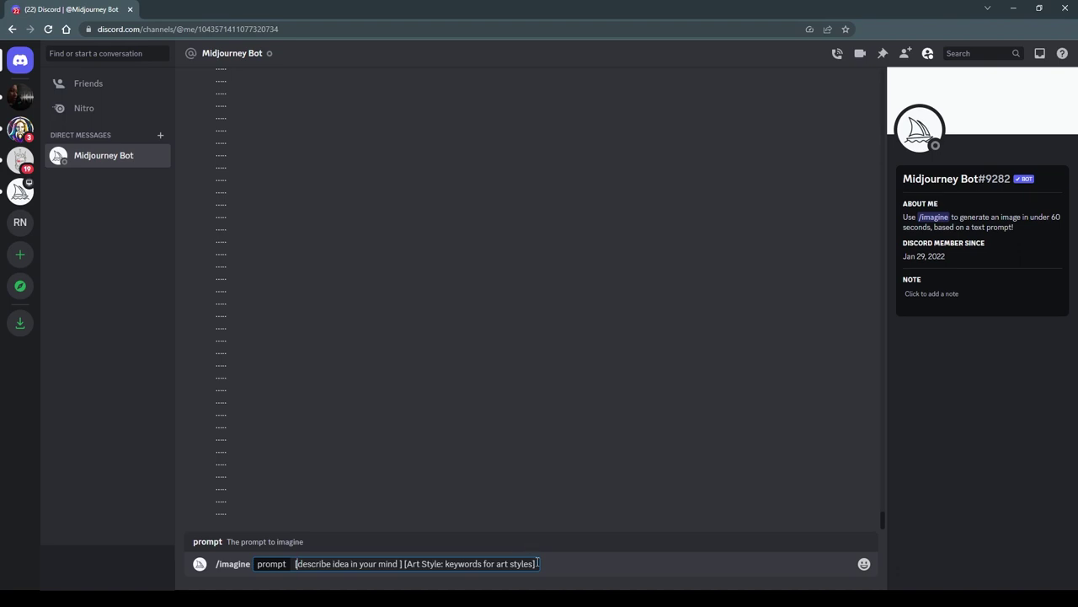
left_click_drag(538, 564, 292, 563)
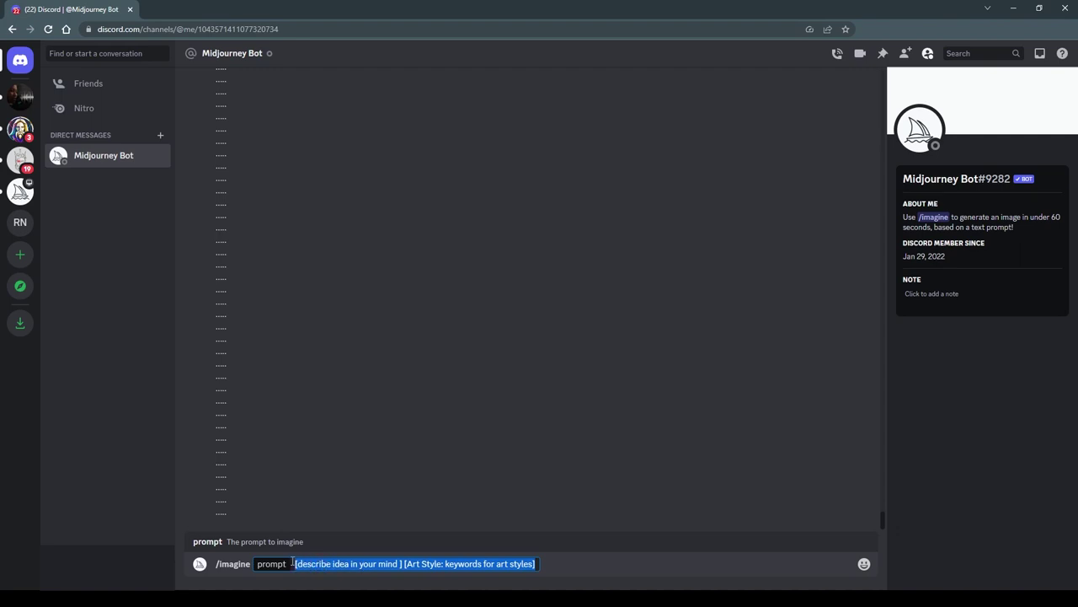
left_click(568, 564)
type("[ etc. etc")
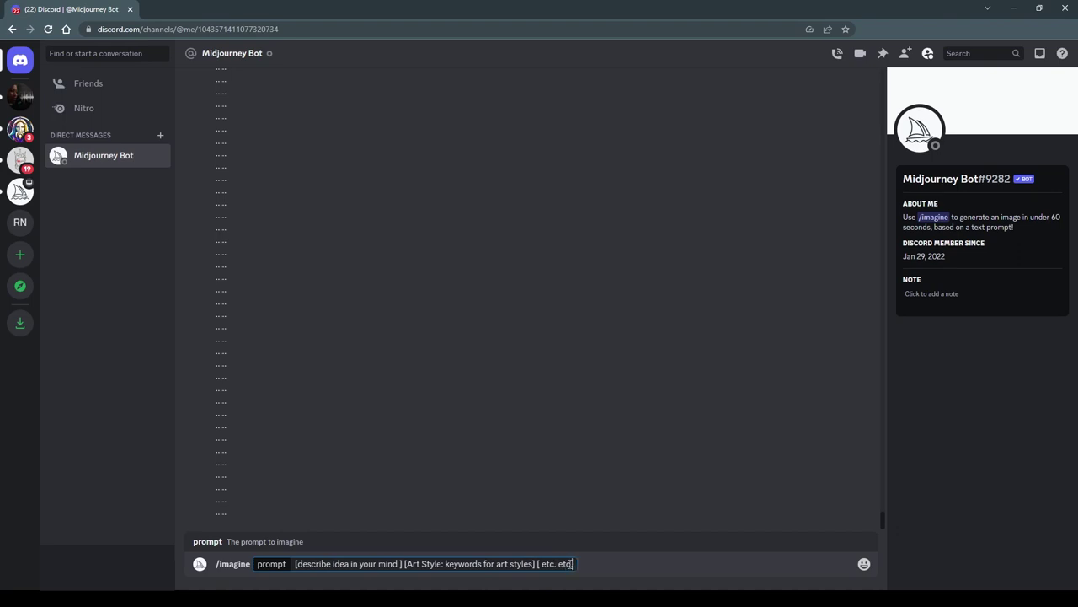
type(". ]")
Step: Replace the prompt with the empty template sections [Idea:] [Art Style:] [Materials: ][Lighting: ][Location: ]
left_click_drag(578, 563, 296, 569)
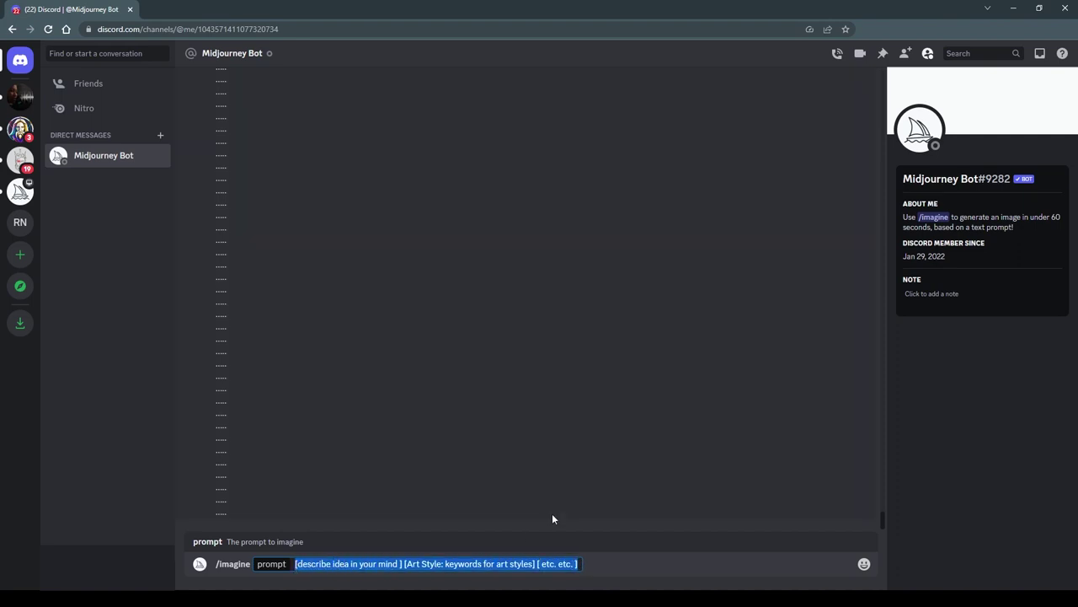
key("BackSpace")
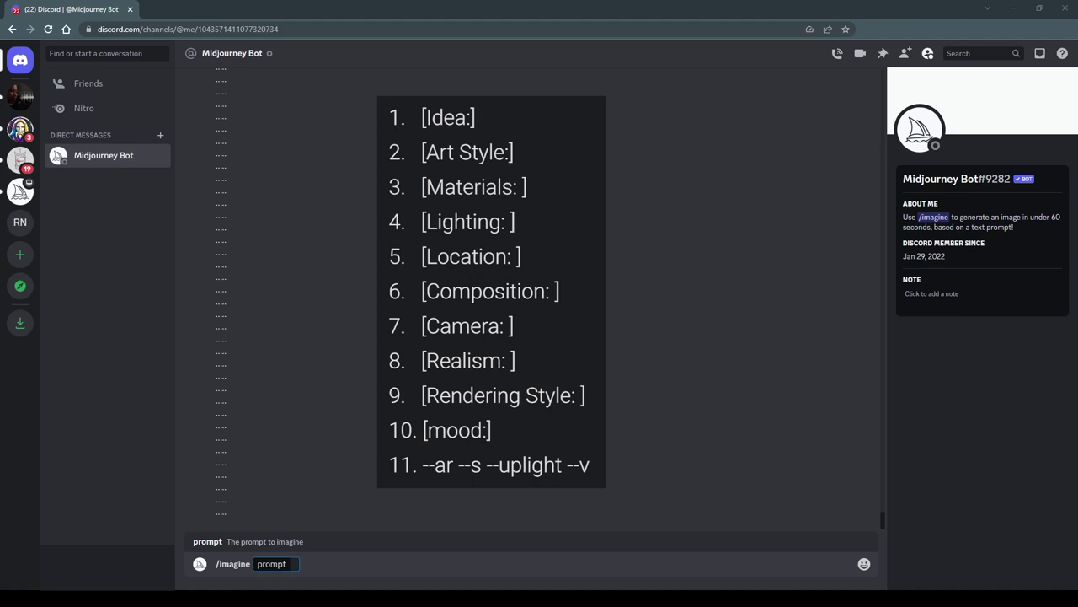
type("[Idea:]")
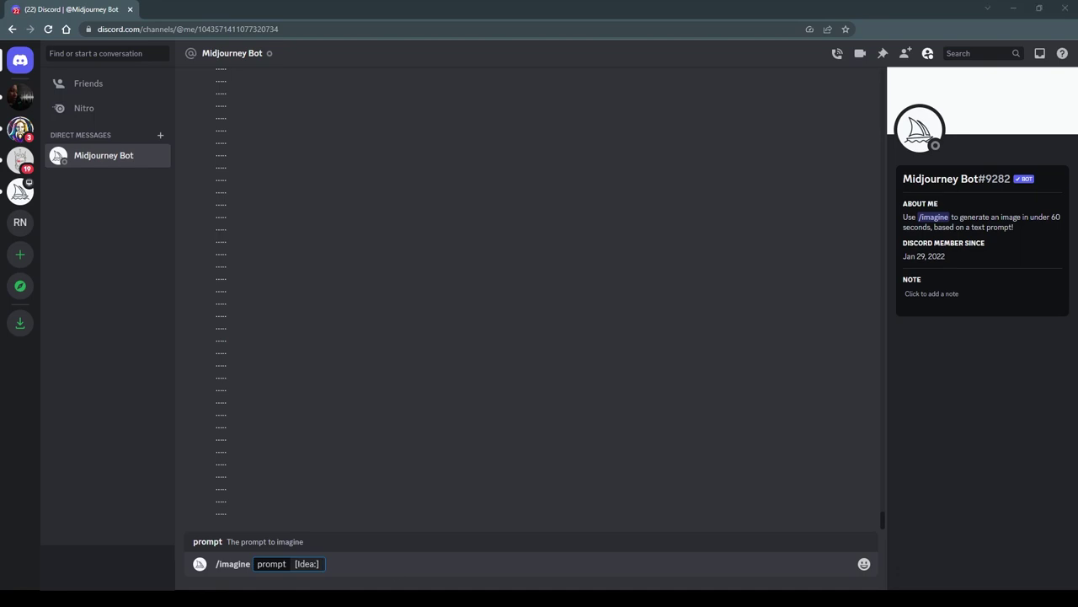
type("[Art Style:]")
type("[Materials: ]")
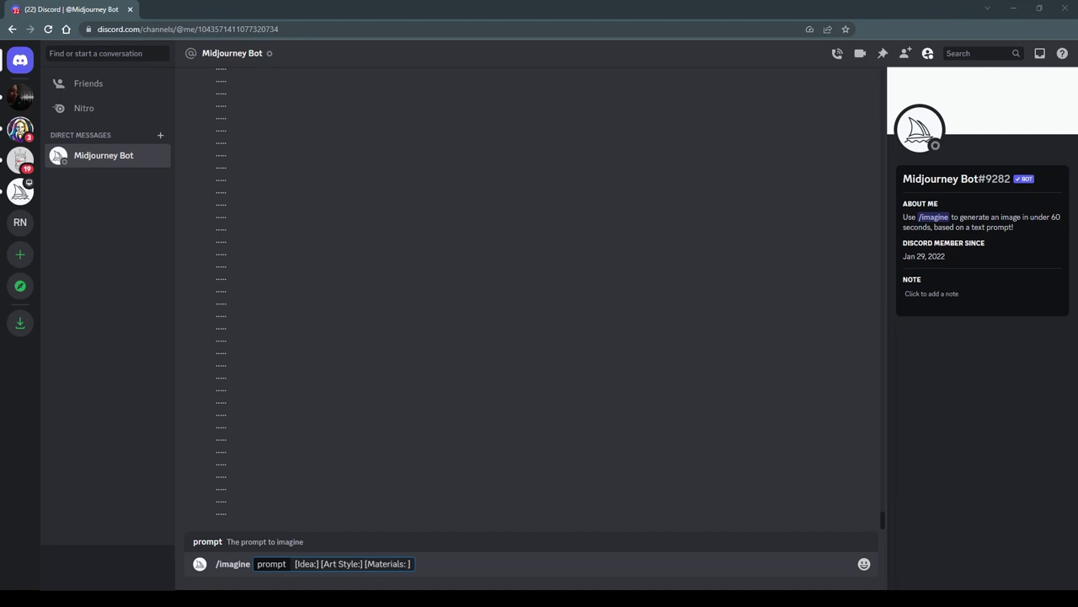
type("[Lighting: ]")
type("[Location: ]")
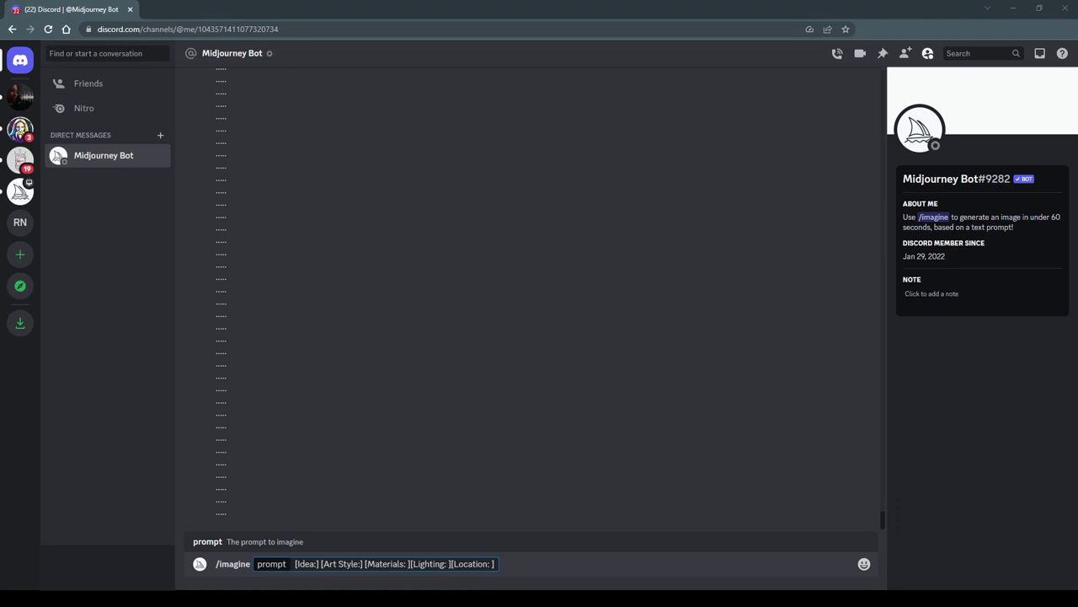
Step: Append the empty sections [Composition: ][Camera: ][Realism: ][Rendering Style: ][mood:] to the prompt template
type("[Composition: ]")
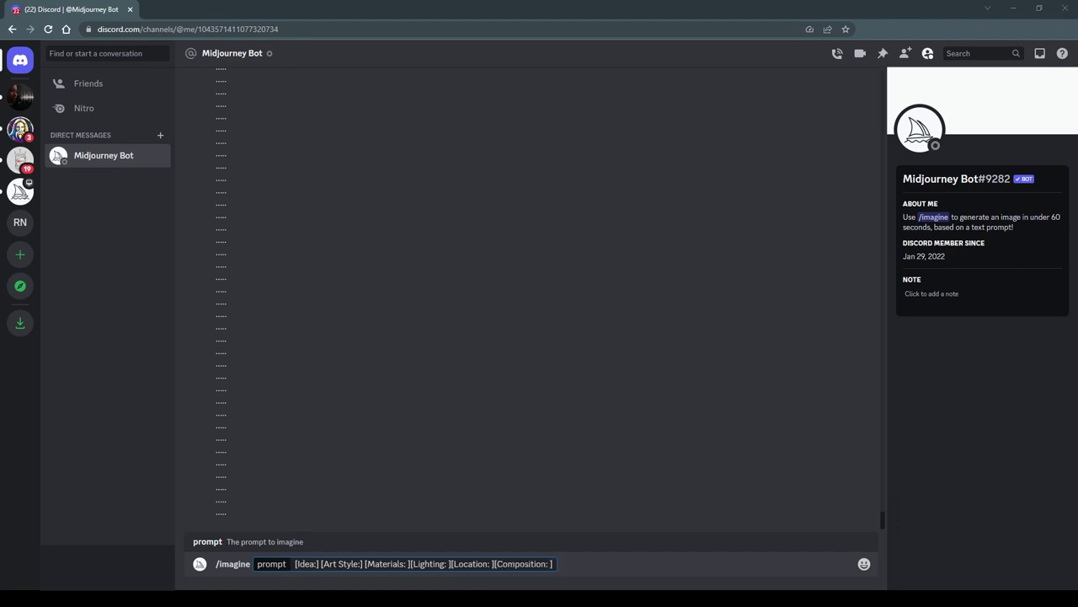
type("[Camera: ]")
type("[Realism: ]")
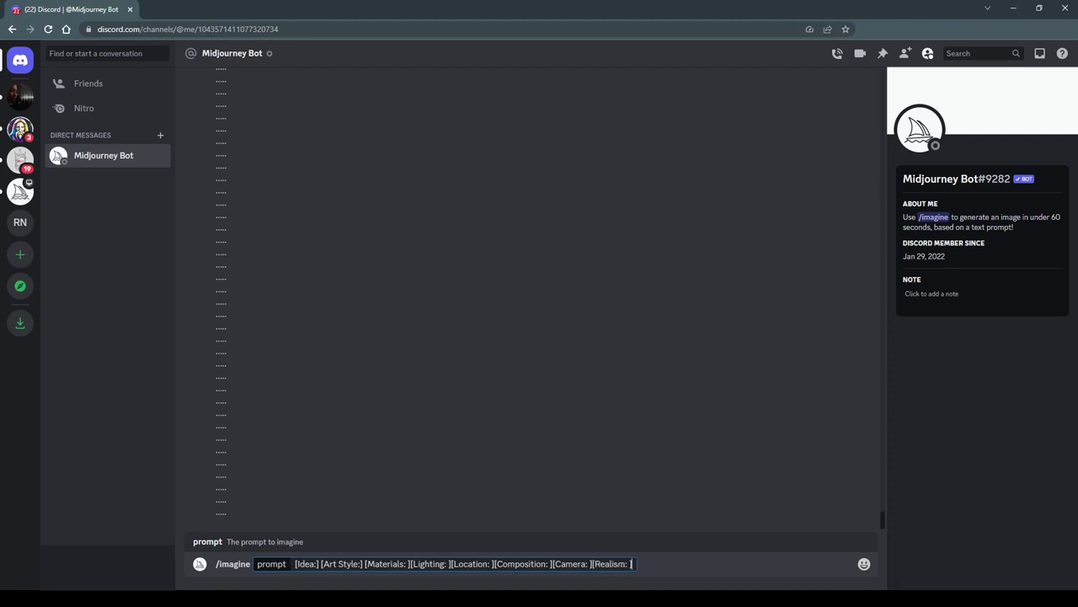
type("[Rendering Style: ]")
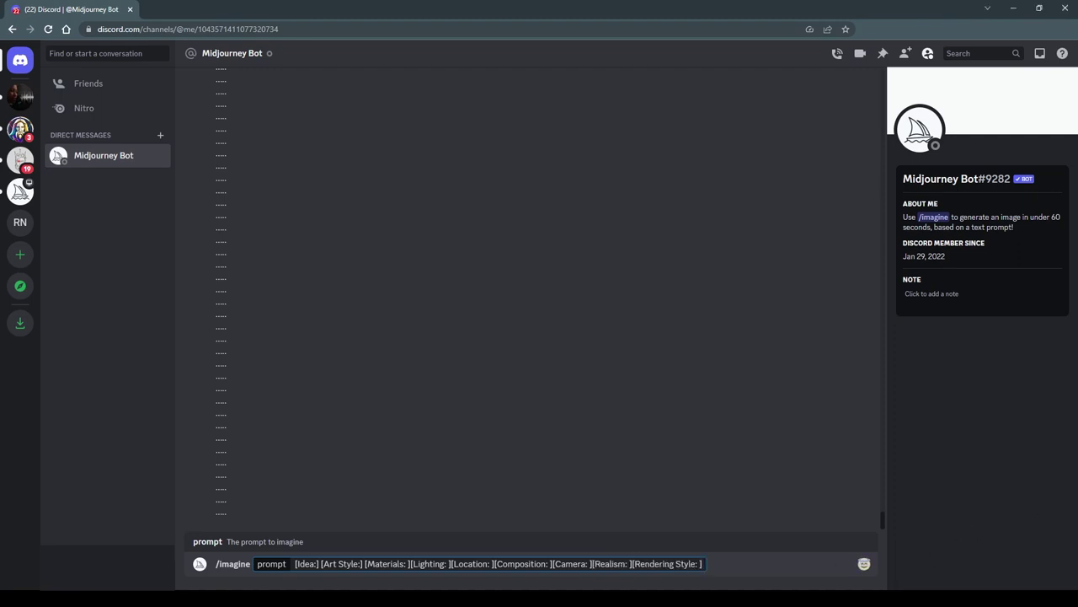
type("[mood:]")
Step: End the prompt template with "8K, --ar --s --uplight --v", leaving out the [Parameters] label
key("alt+Tab")
type("[Parameters] 8K, --ar --s --uplight --v")
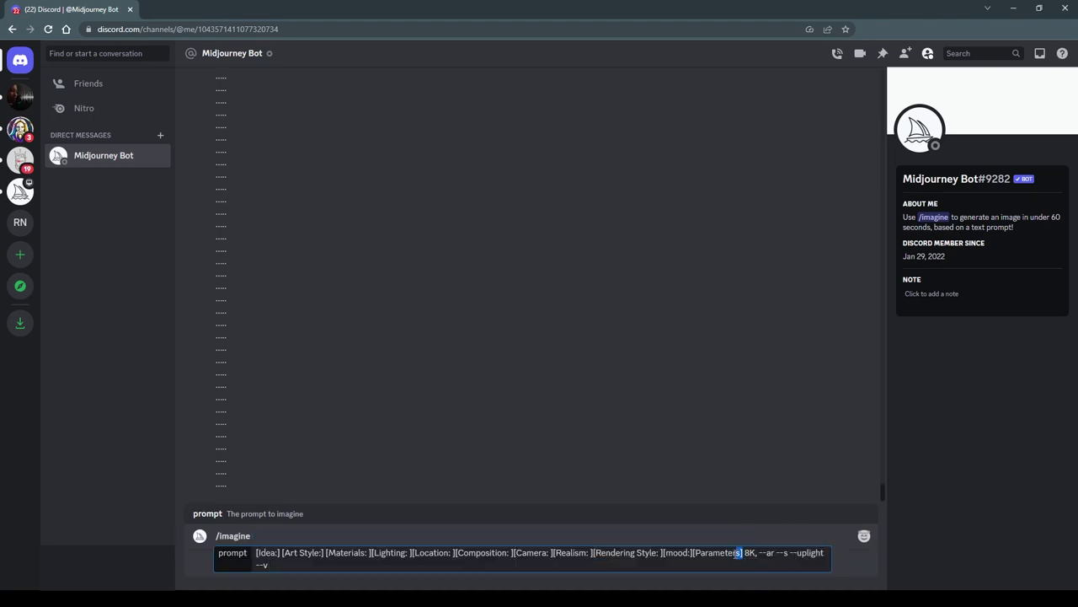
left_click_drag(737, 557, 695, 558)
key("BackSpace")
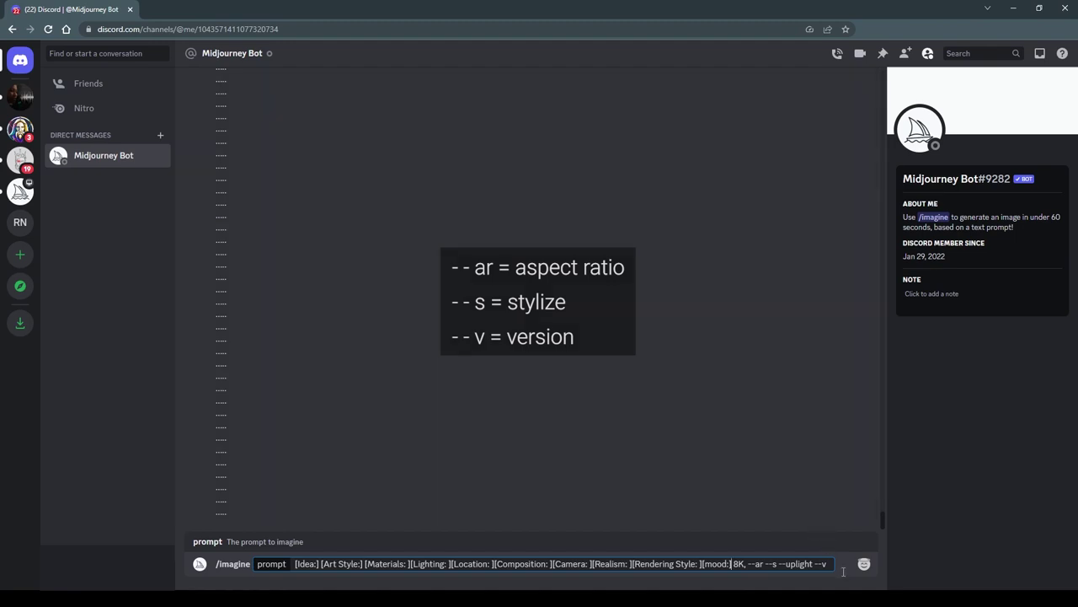
Step: Clear the template and submit an /imagine command with the prompt "[Idea: the pope wearing a white fur coat]"
left_click_drag(832, 565, 284, 564)
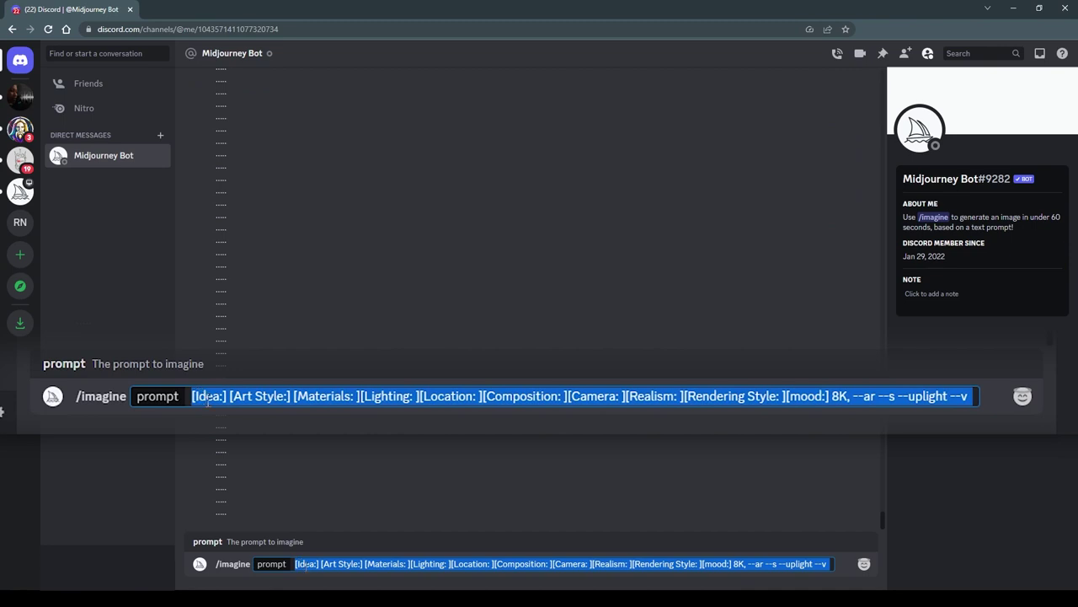
key("BackSpace")
type("/imagine")
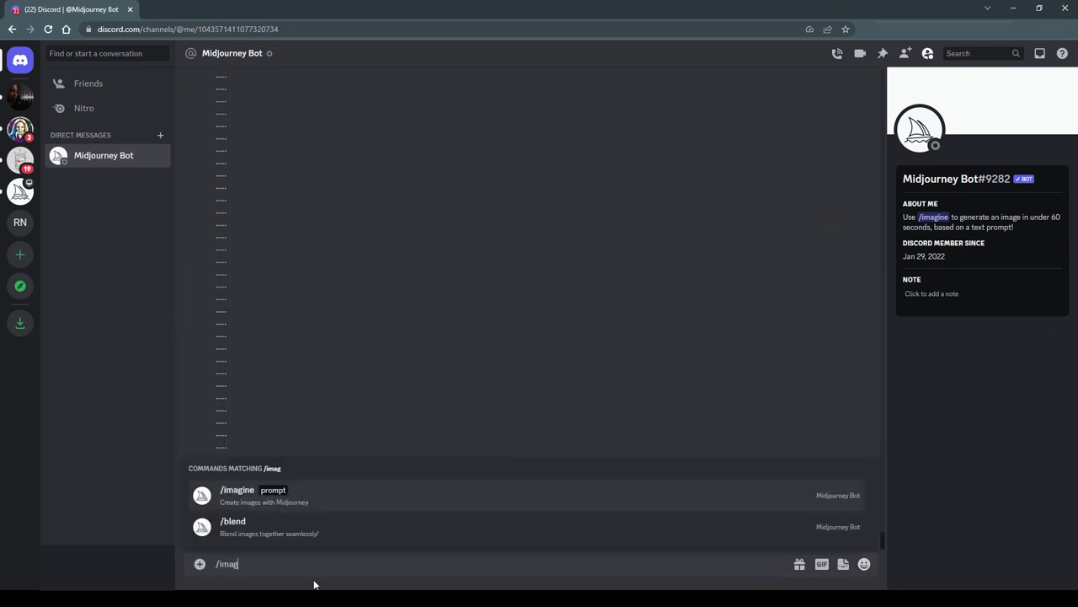
key("Tab")
type("[Idea: the pope wearing a white fur coat]")
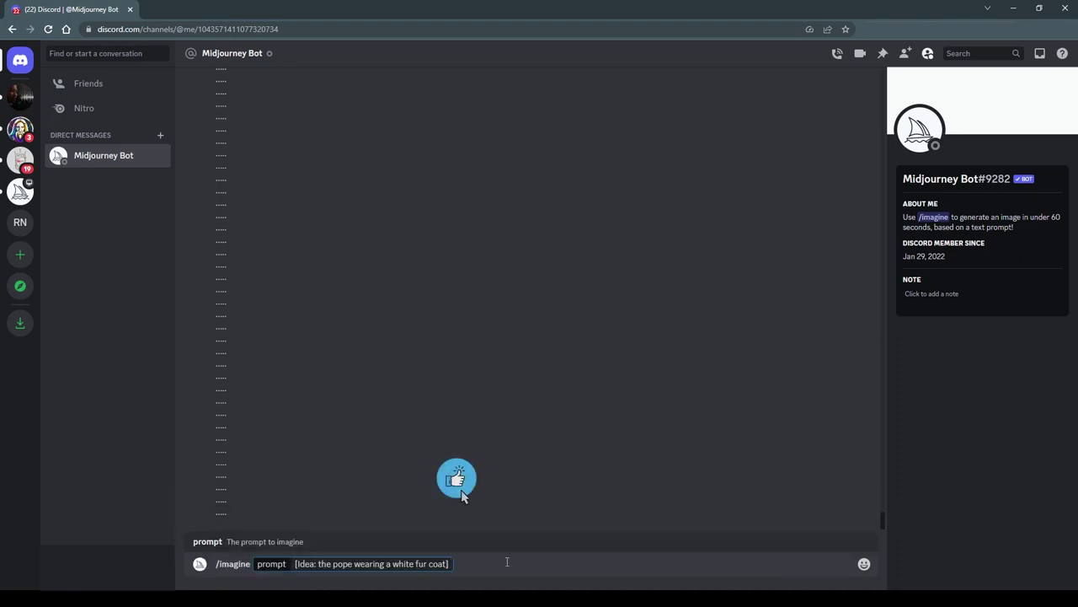
key("Return")
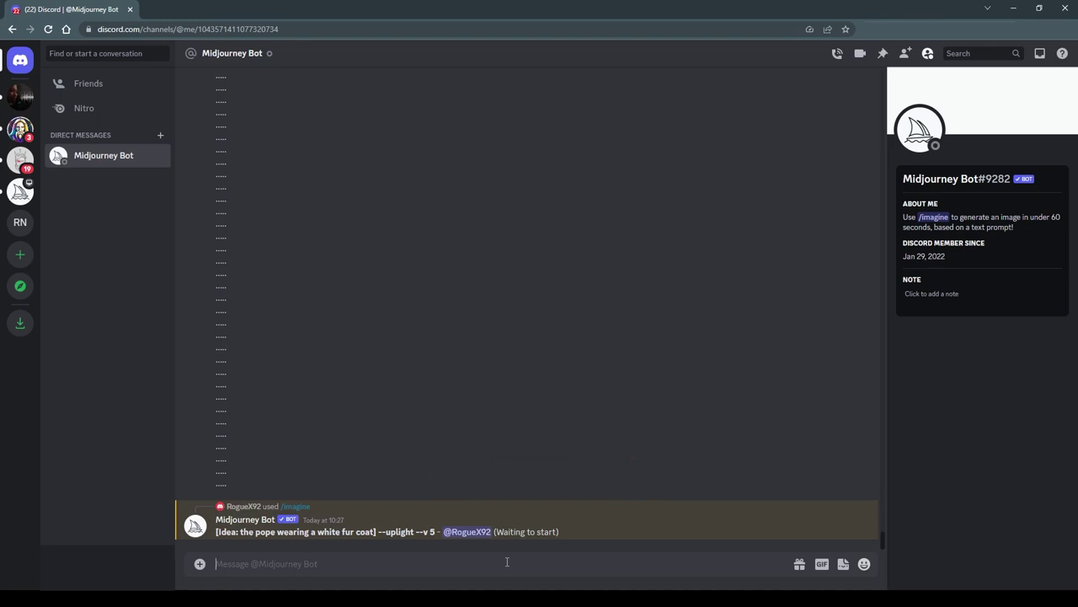
Step: Submit a second /imagine command with the unlabelled prompt "[the pope wearing a white fur coat]"
type("/imagine")
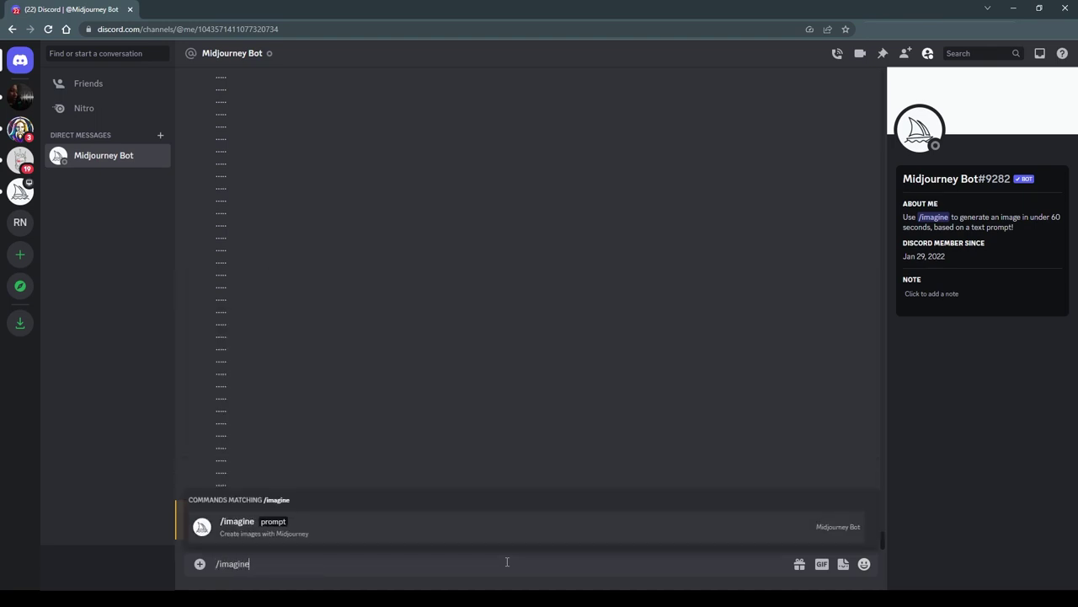
key("Tab")
type("[Idea: the pope wearing a white fur coat]")
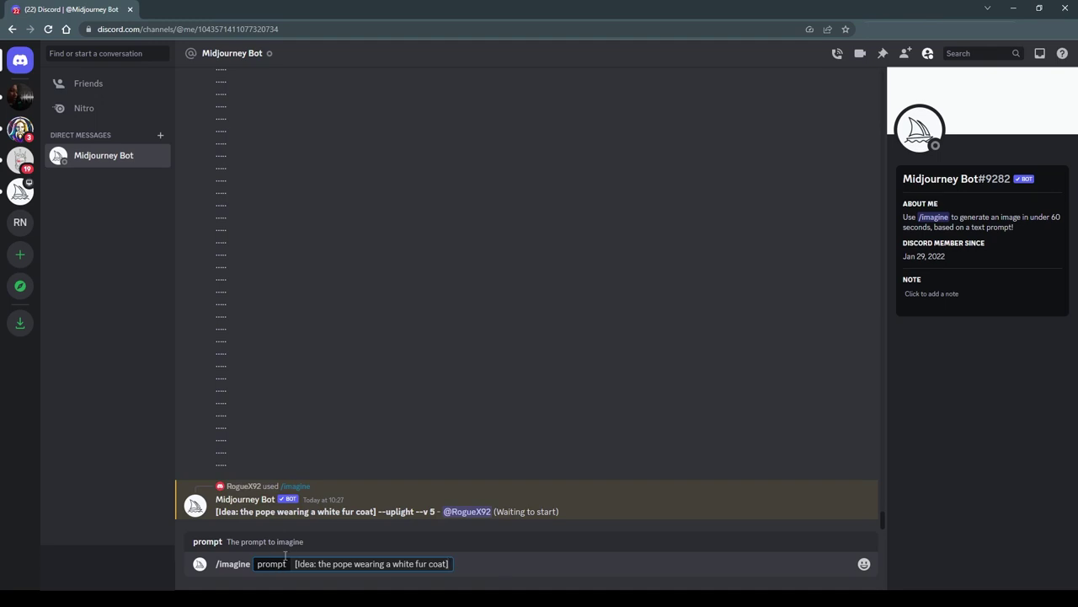
left_click_drag(318, 568, 298, 569)
key("BackSpace")
key("Return")
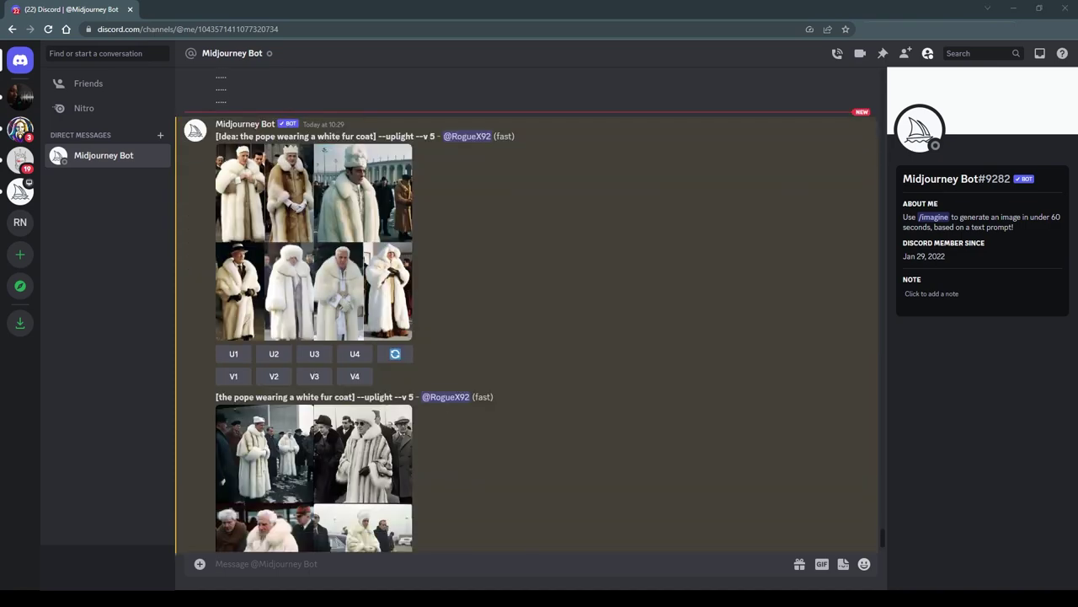
Step: Compare enlarged views of the image grids generated with and without the "Idea:" label
left_click(365, 247)
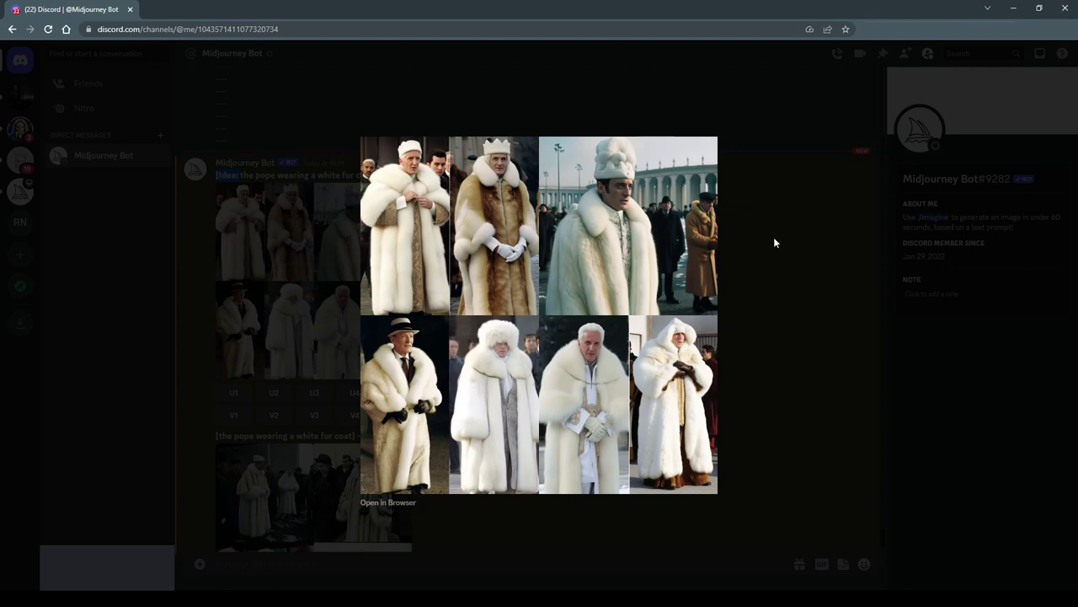
left_click(773, 237)
scroll(413, 378, "down", 3)
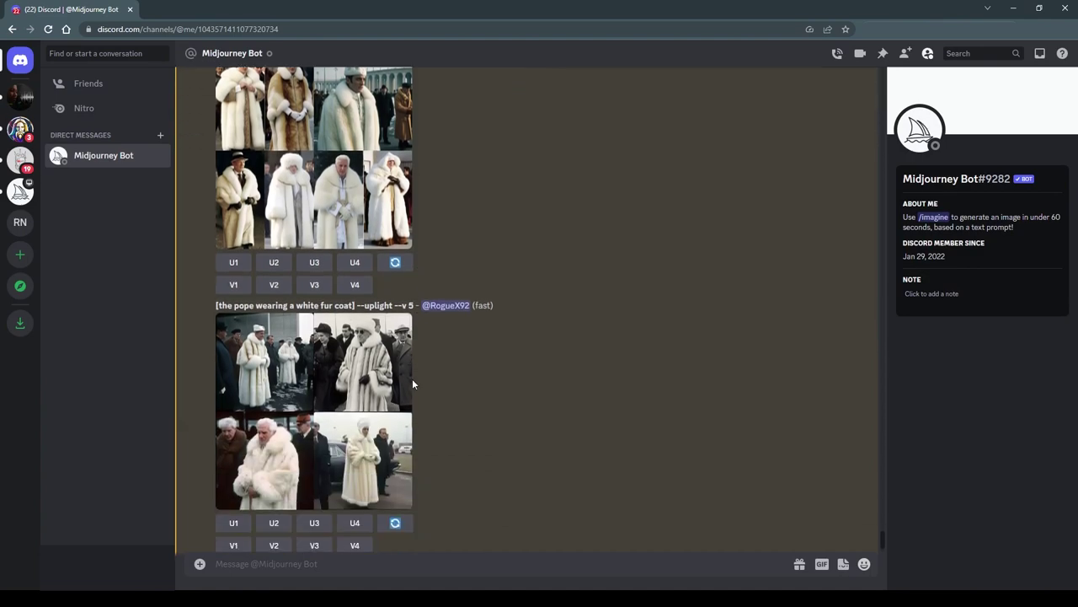
left_click(277, 391)
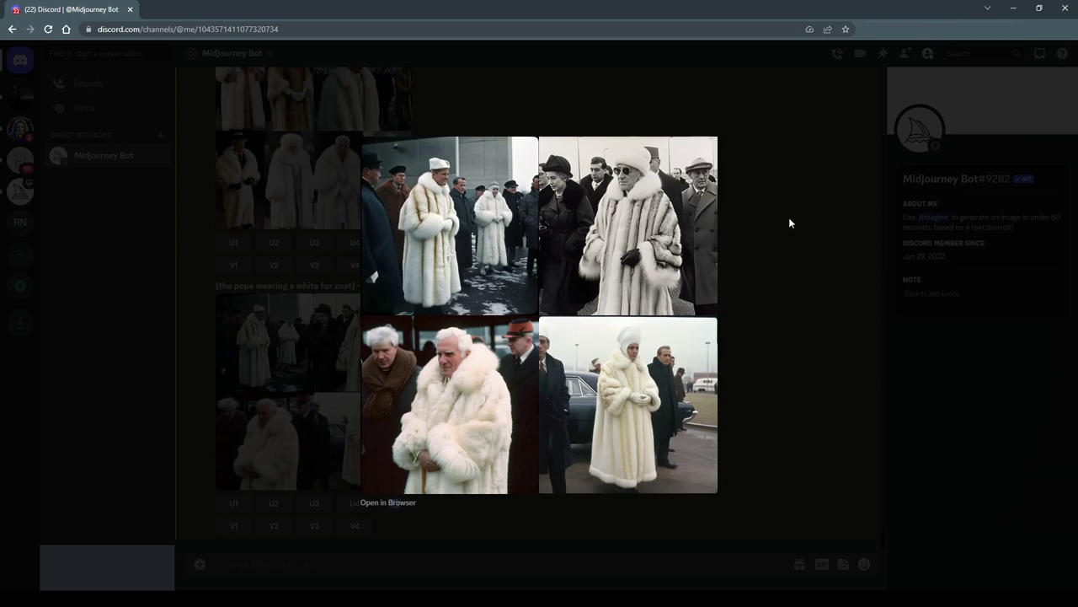
Step: Take another enlarged look at the image grid generated from the "Idea:" labelled prompt
left_click(789, 223)
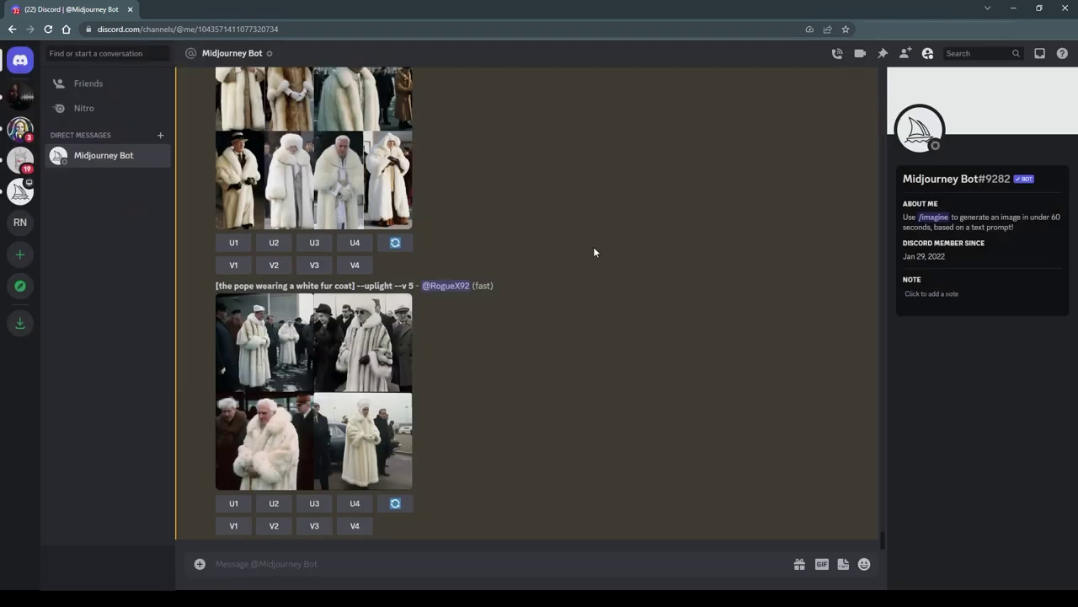
left_click(328, 172)
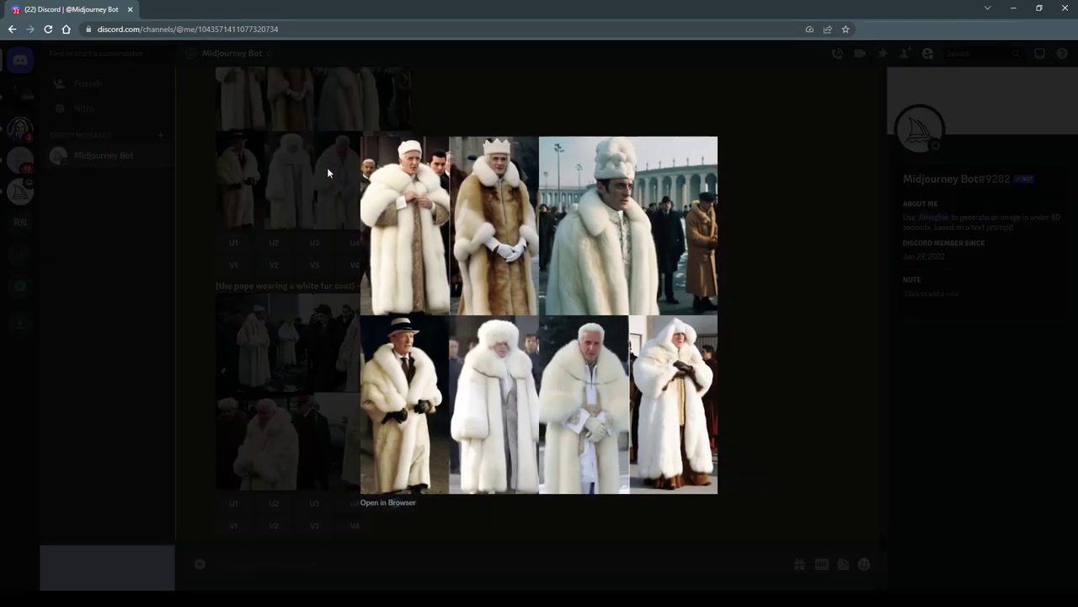
left_click(753, 205)
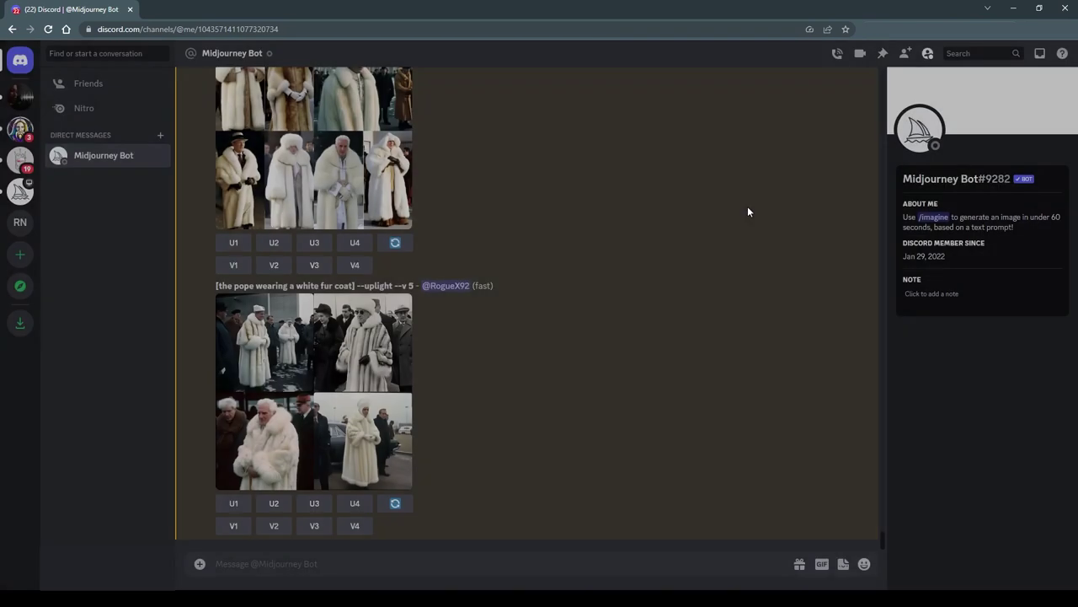
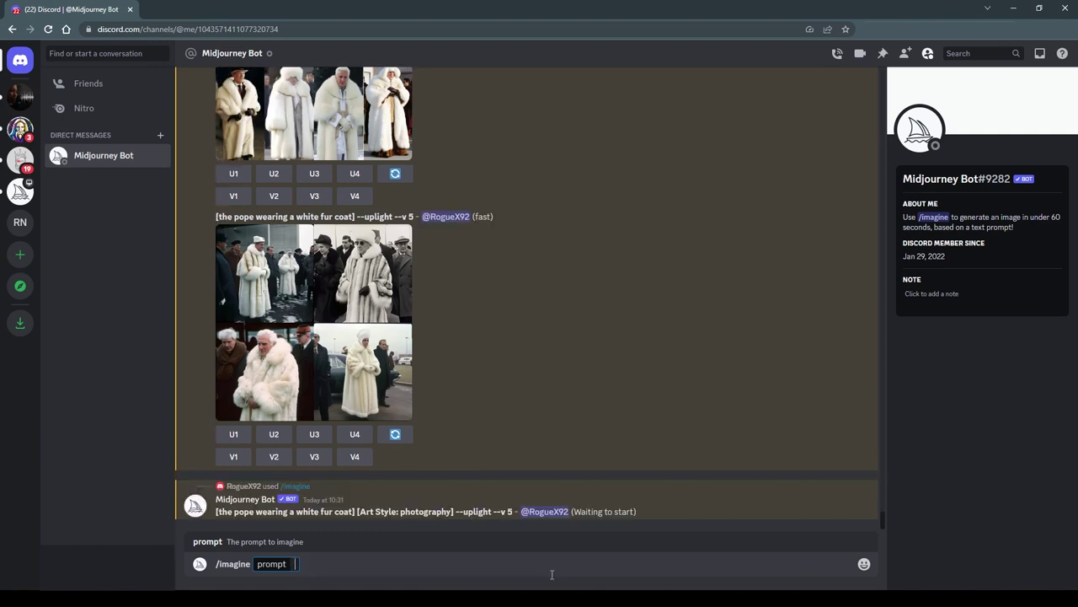
Step: Submit an /imagine command with the prompt "[the pope wearing a white fur coat] [Art Style: oil on canvass]"
key("ctrl+BackSpace")
type("oil on canvas")
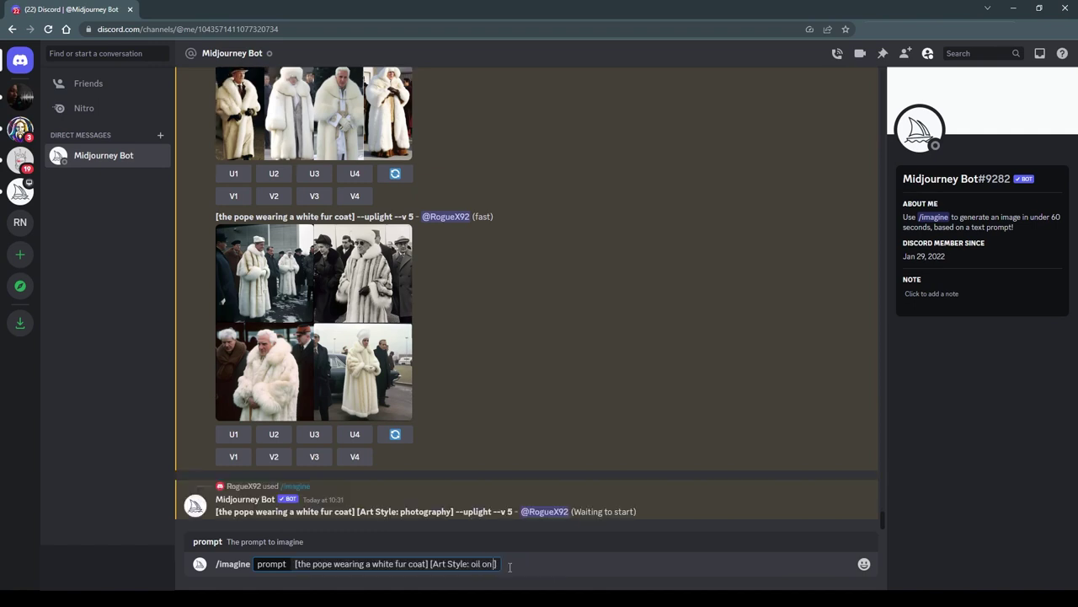
type("s")
key("Return")
Step: Submit another /imagine command for the same subject with the section "[Art Style: water color painting]"
key("ctrl+v")
key("ctrl+BackSpace")
type("water color")
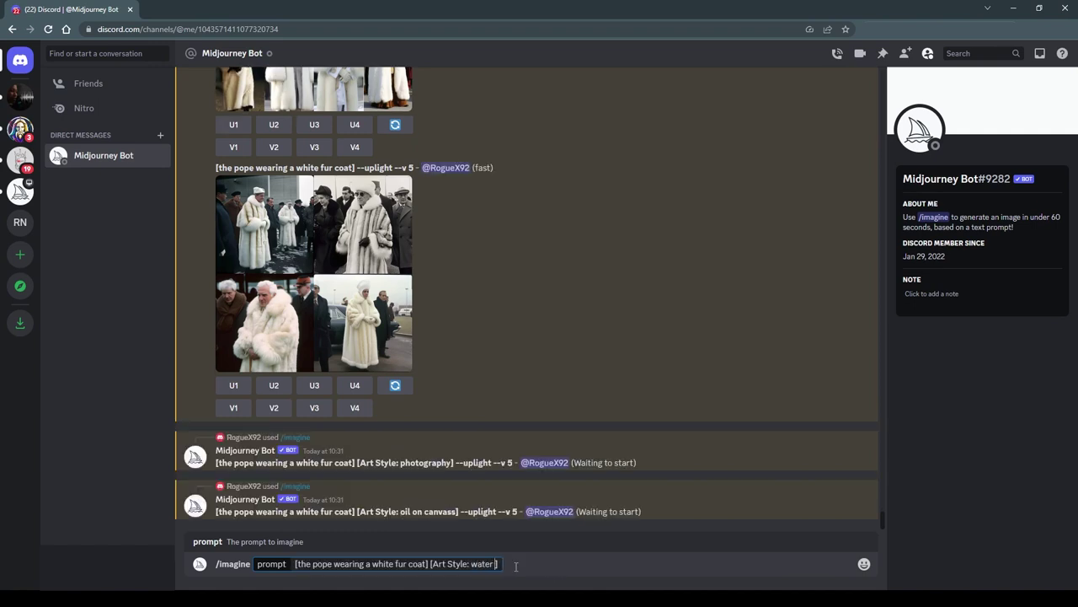
type(" painting")
key("Return")
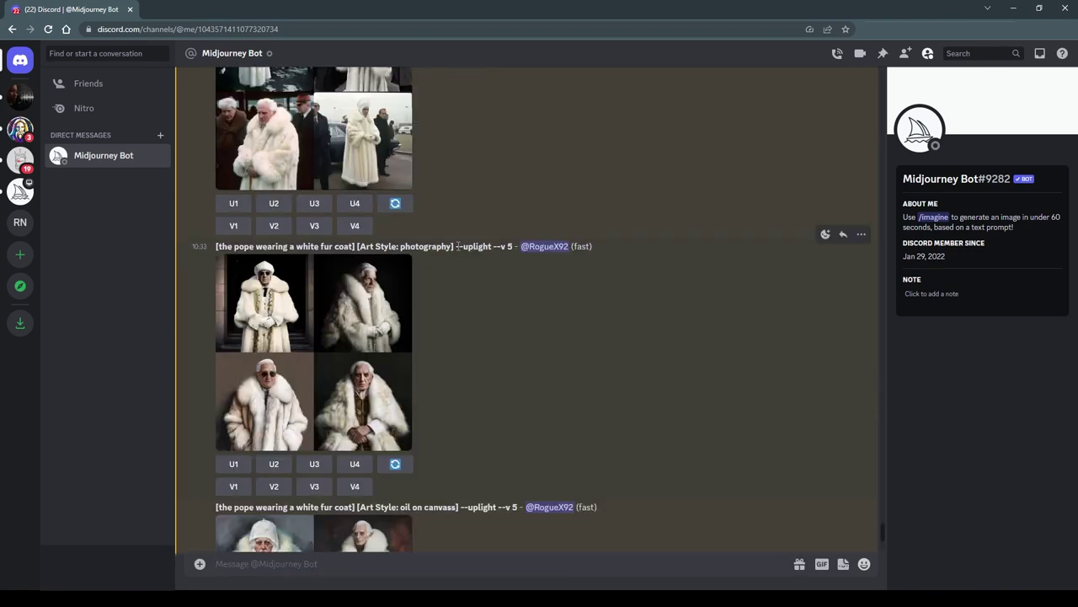
Step: Examine the prompt text and the enlarged image grid of the "Art Style: photography" result
left_click_drag(457, 246, 210, 245)
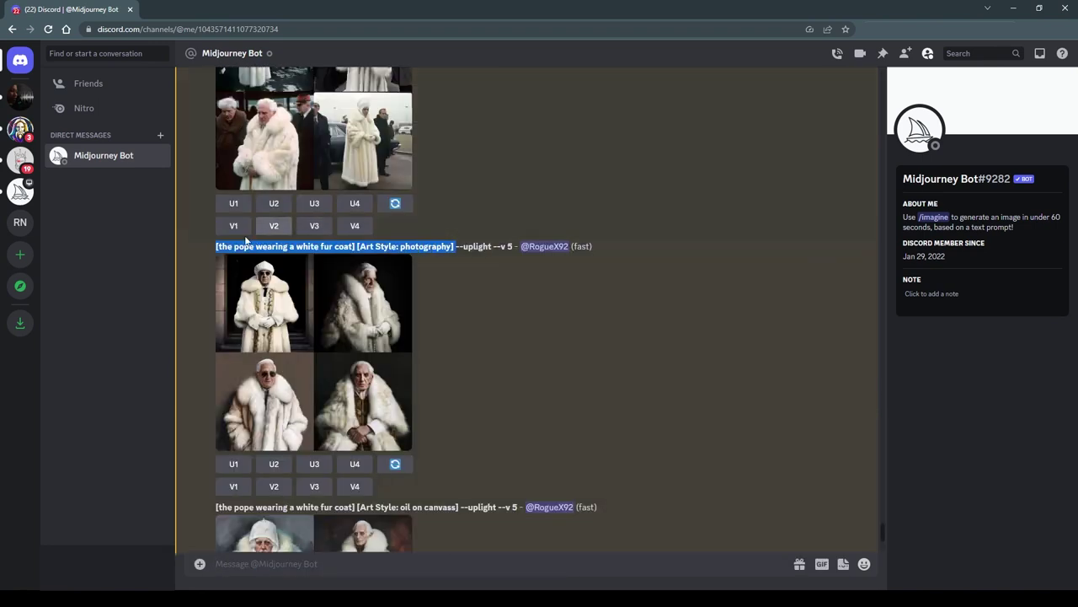
left_click(332, 296)
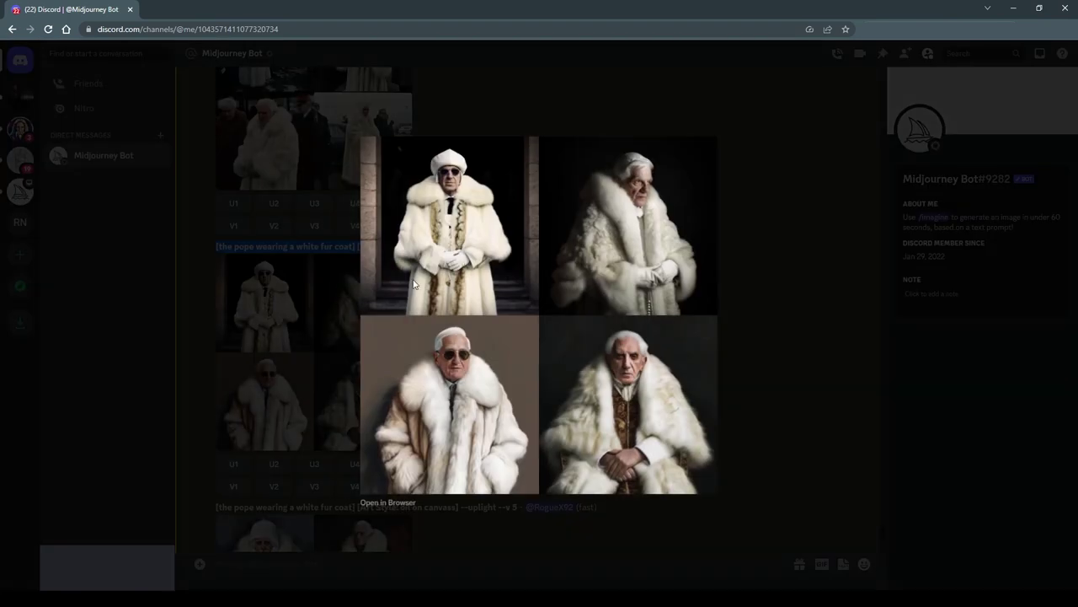
left_click(786, 229)
scroll(465, 354, "down", 3)
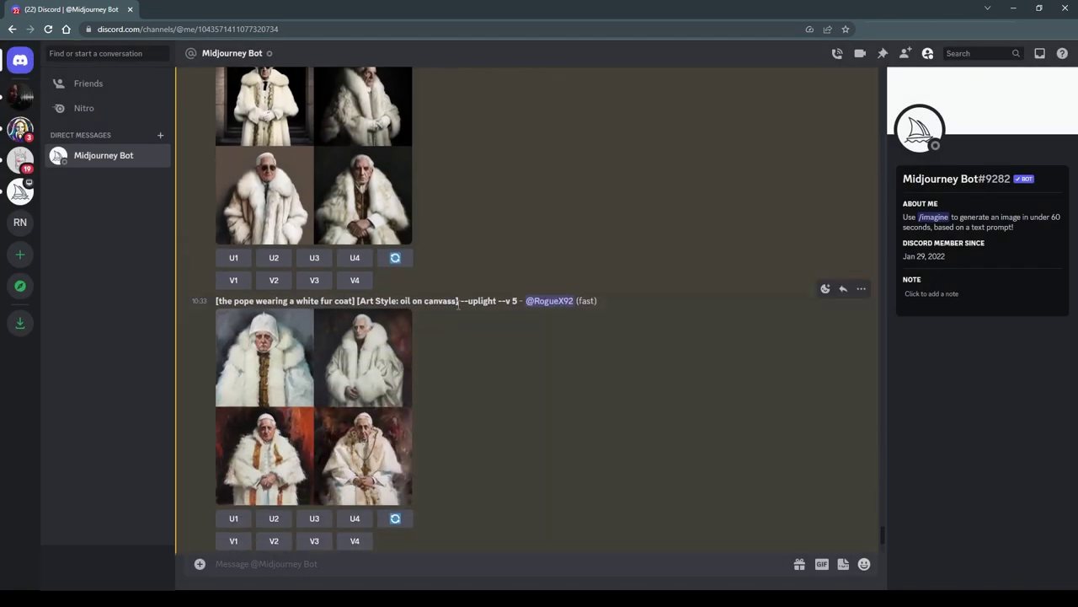
Step: Examine the oil-on-canvass prompt text and compare enlarged views of the oil and water color image grids
left_click_drag(458, 302, 219, 298)
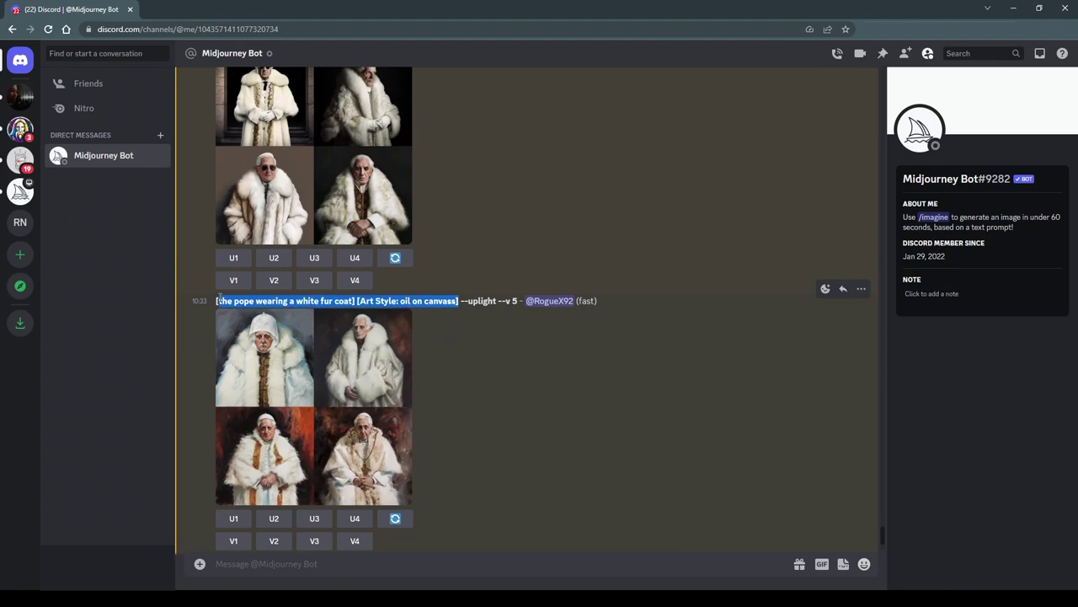
left_click(350, 360)
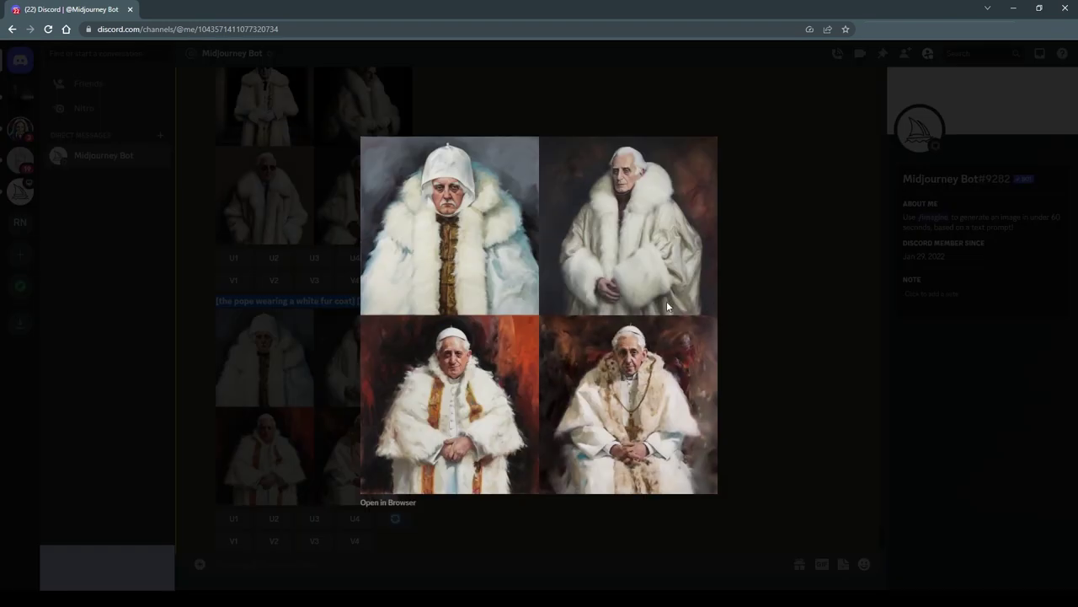
left_click(735, 263)
left_click(360, 357)
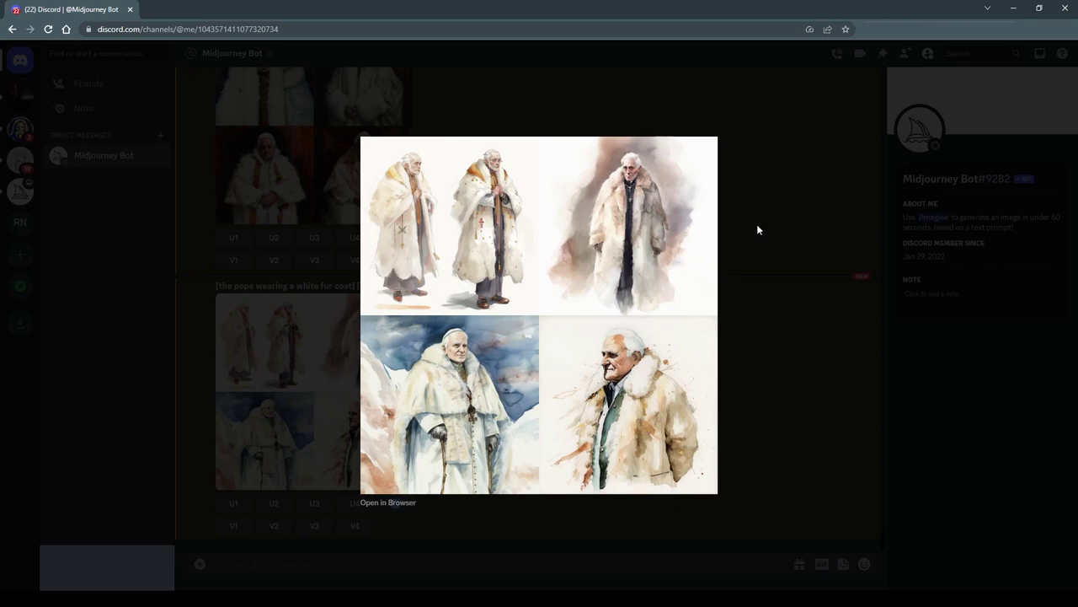
left_click(757, 228)
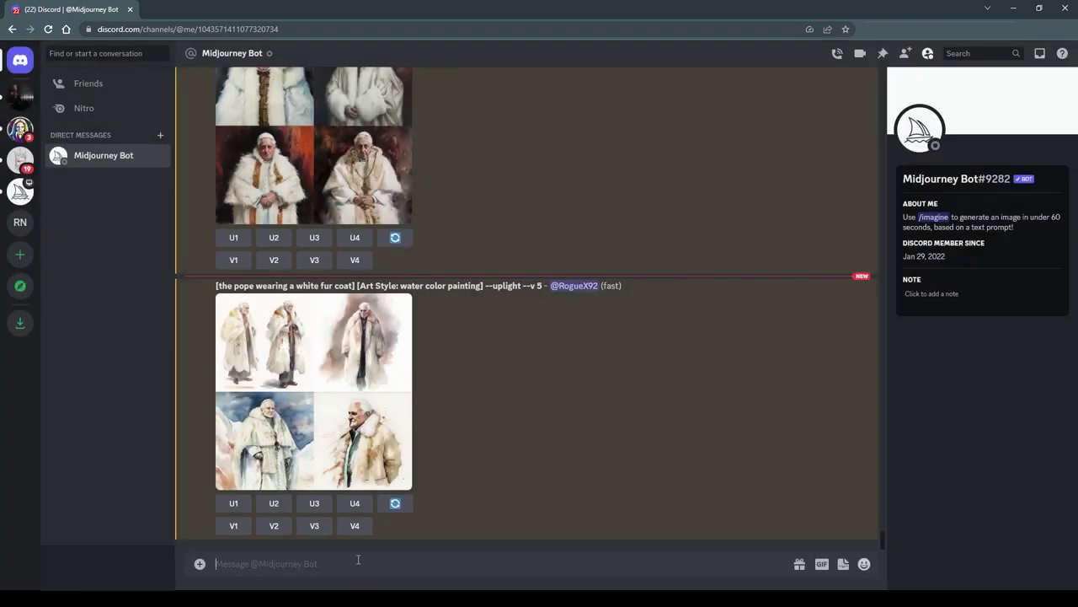
Step: Run /settings to view the Midjourney options and check the --uplight parameter on the water color prompt
type("/settin")
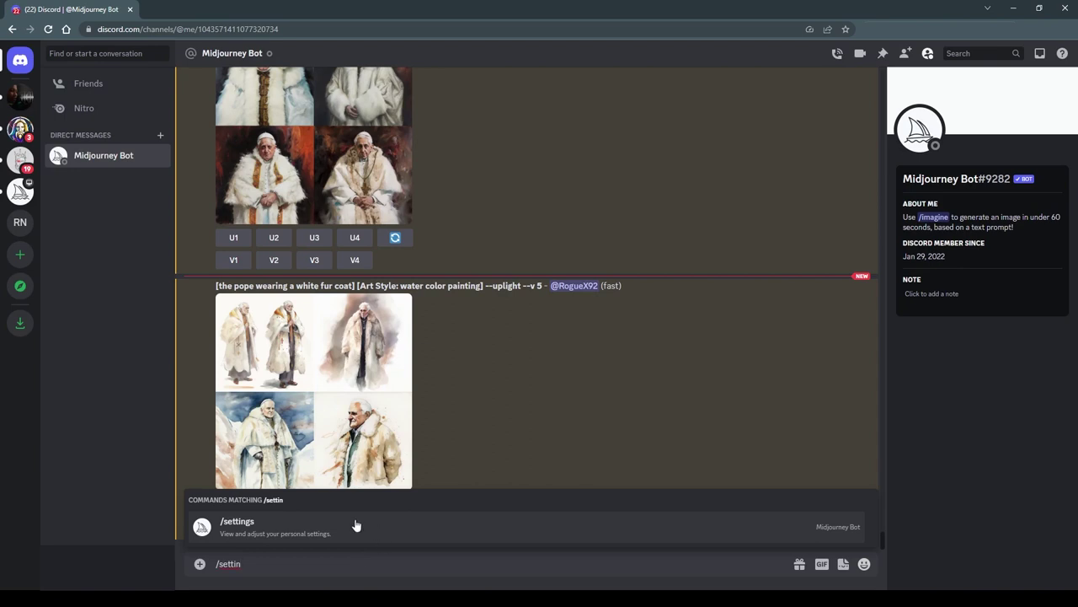
left_click(356, 521)
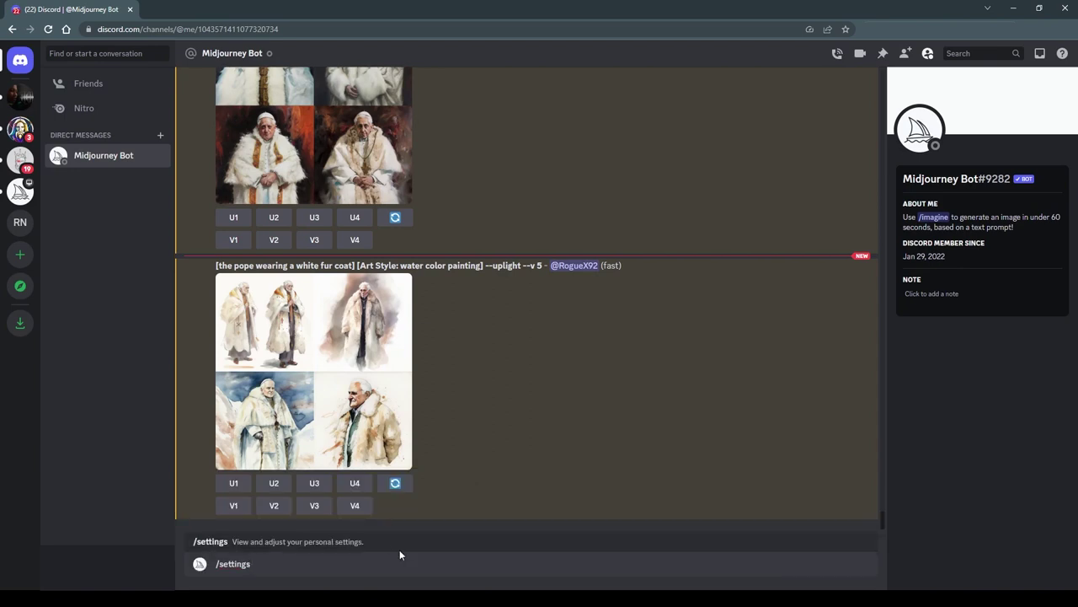
key("Return")
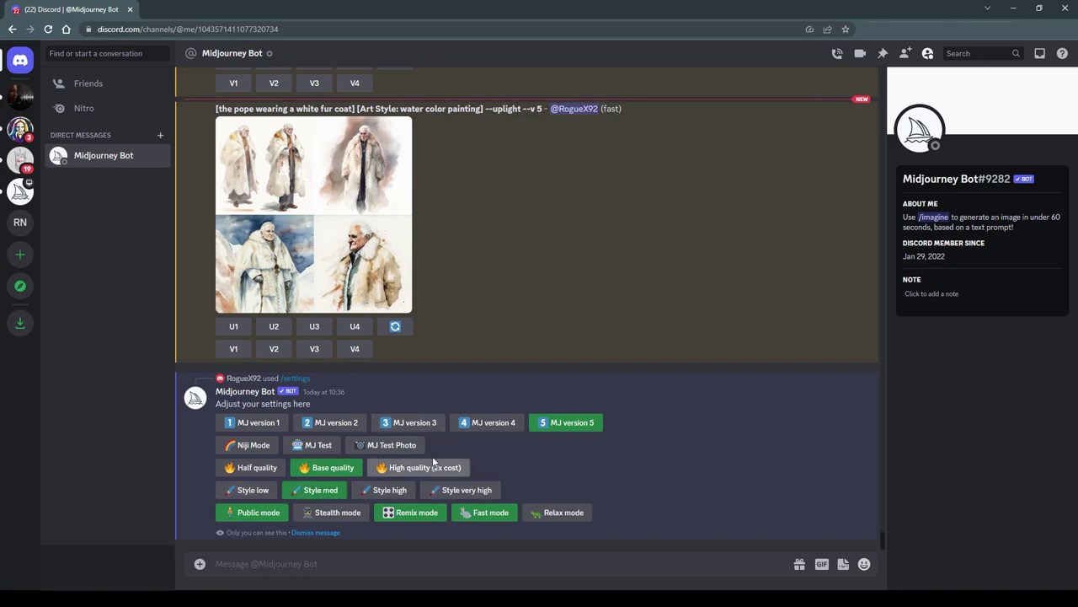
left_click_drag(486, 109, 520, 104)
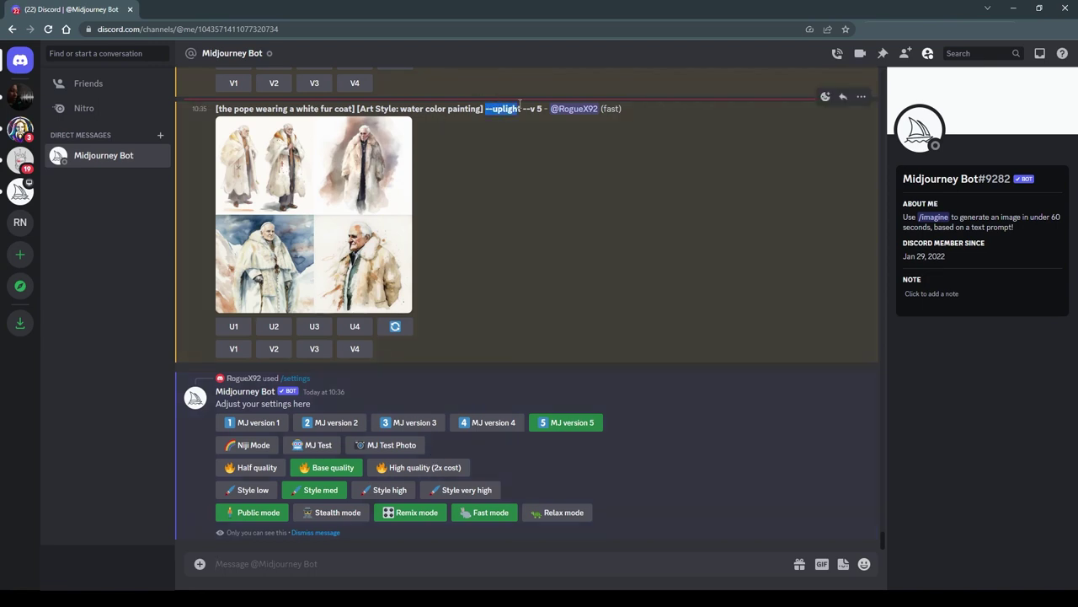
left_click(236, 560)
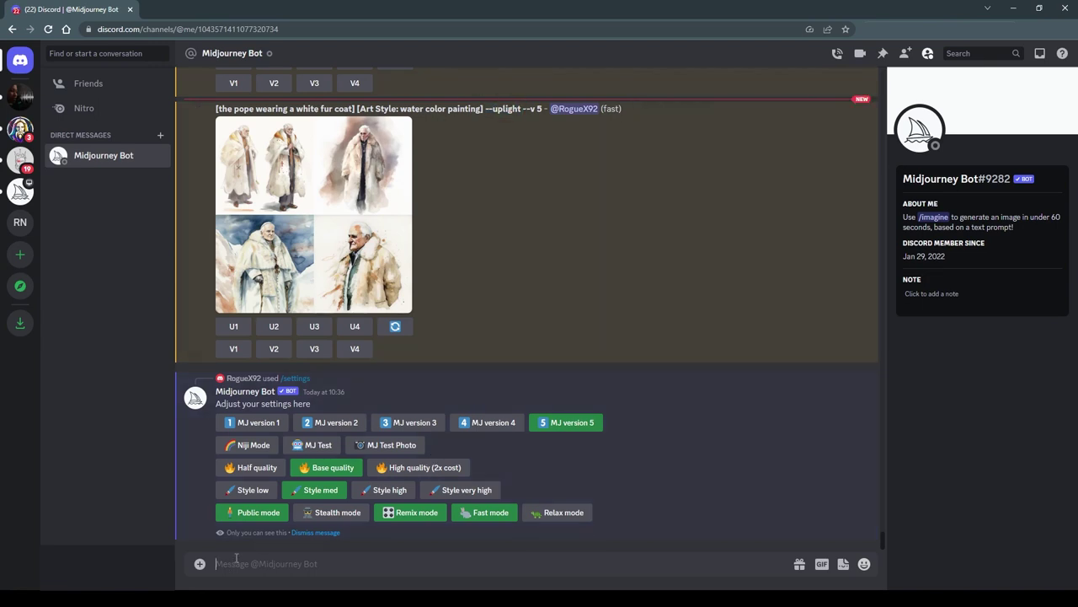
Step: Return to the water color painting result and examine its image grid enlarged
scroll(465, 268, "up", 3)
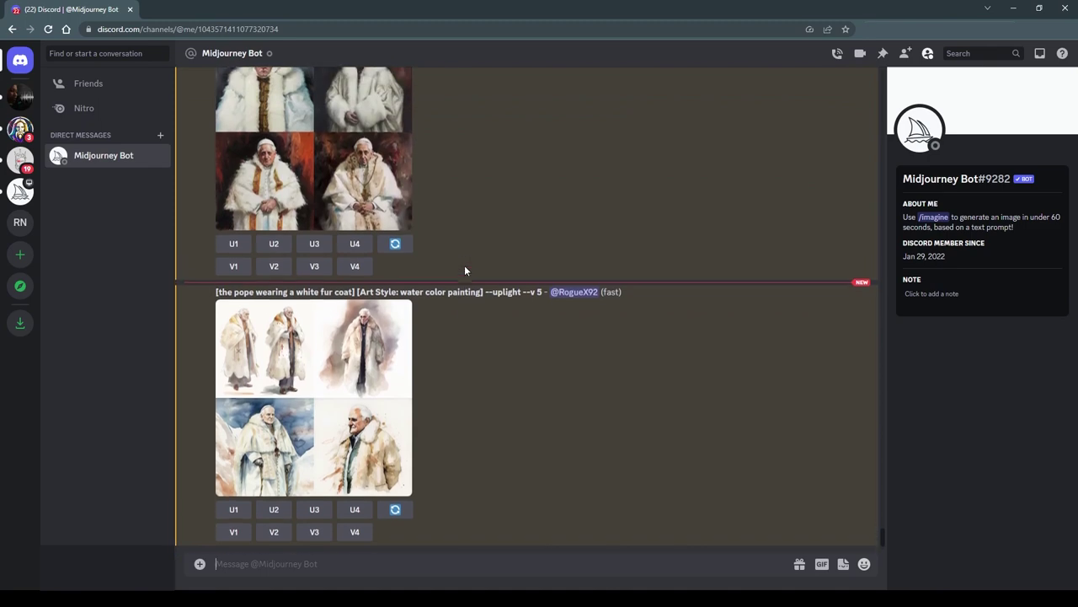
scroll(464, 270, "up", 1)
left_click(297, 422)
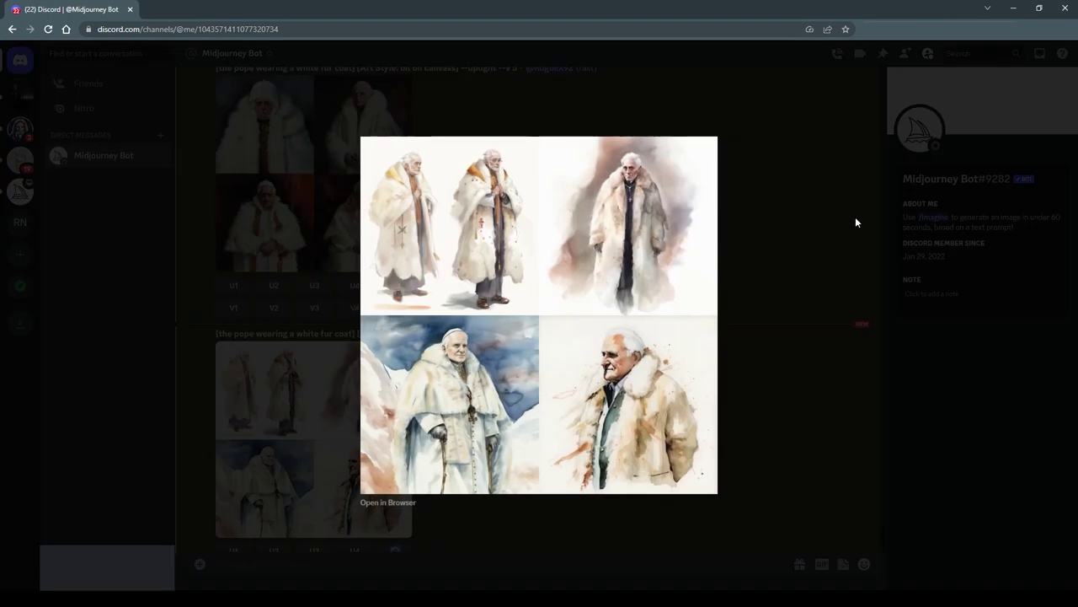
left_click(805, 232)
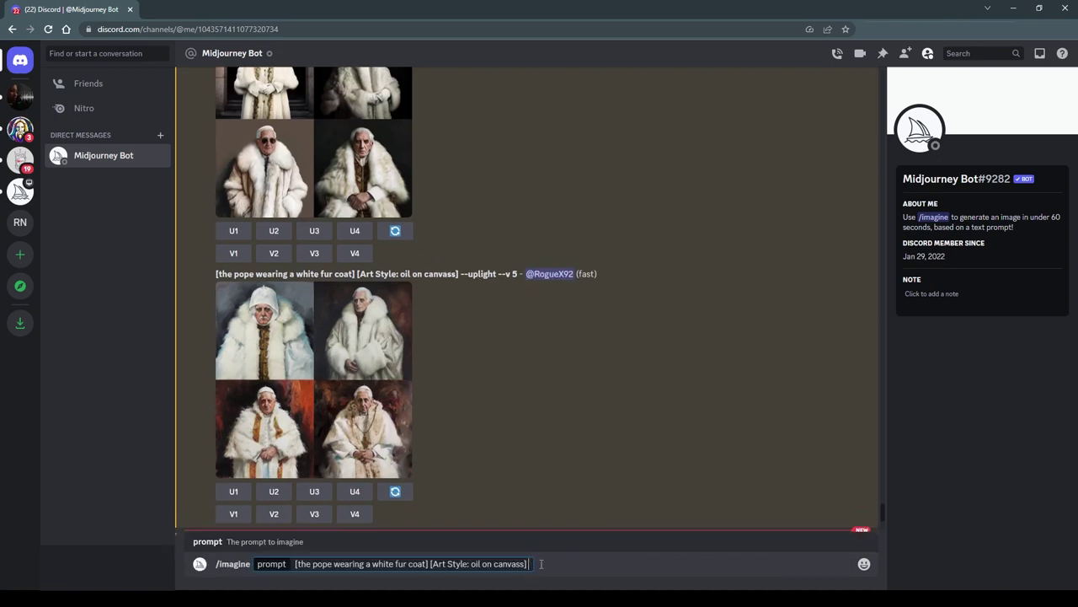
Step: Add the section "[Materials: skin, fur, oil, canvas]" to the oil-on-canvass prompt and submit it
type("[Materials: skin, f")
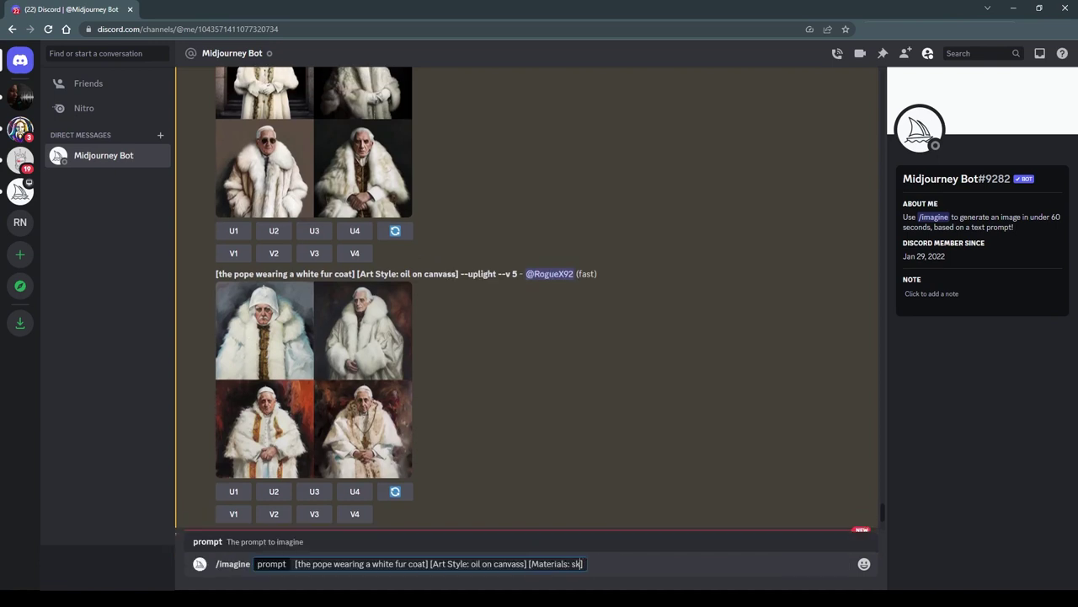
type("ur, oil, canvas")
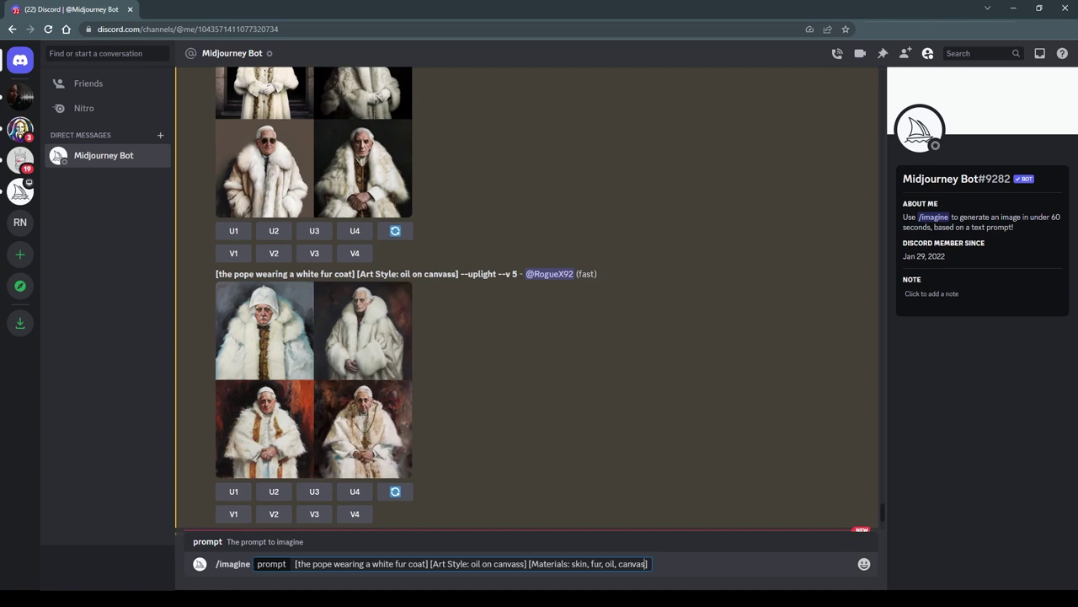
key("Return")
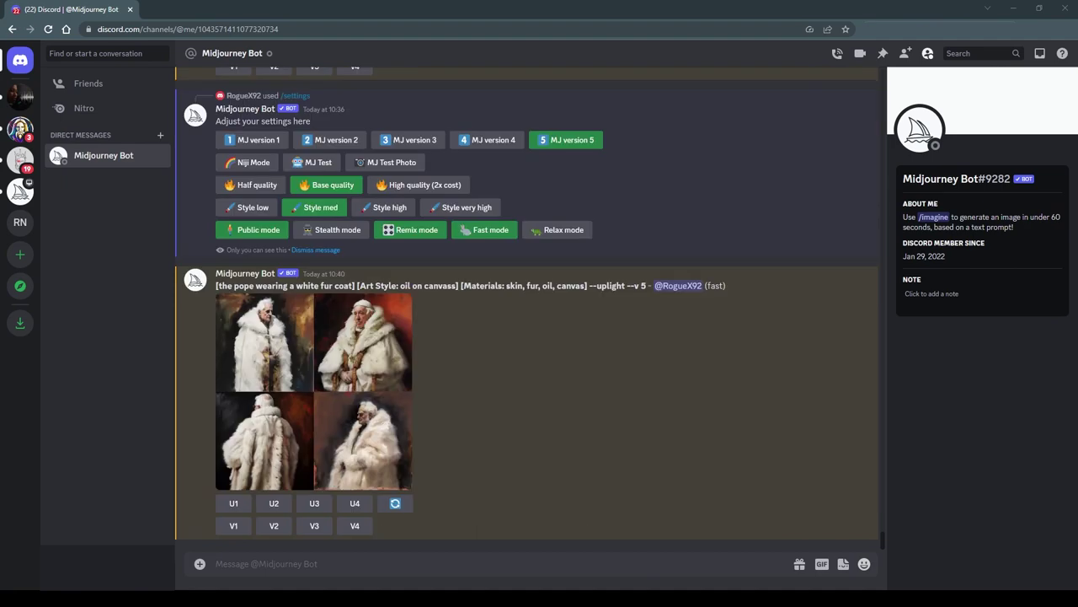
Step: Copy the bracketed prompt text from the Materials result and view its image grid enlarged
scroll(526, 311, "up", 1)
left_click_drag(216, 342, 591, 340)
key("ctrl+c")
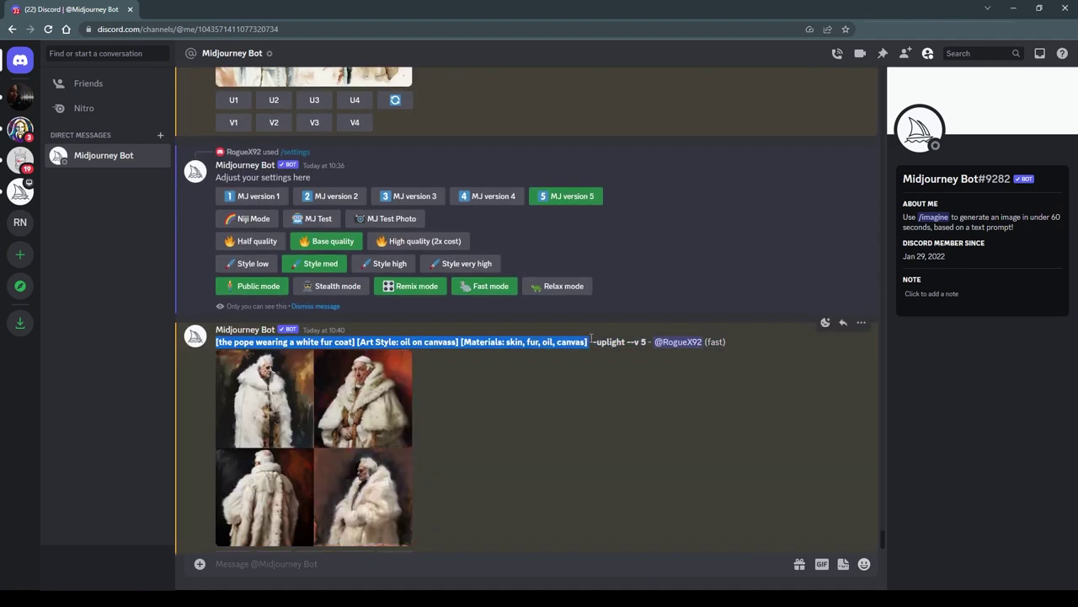
left_click(377, 417)
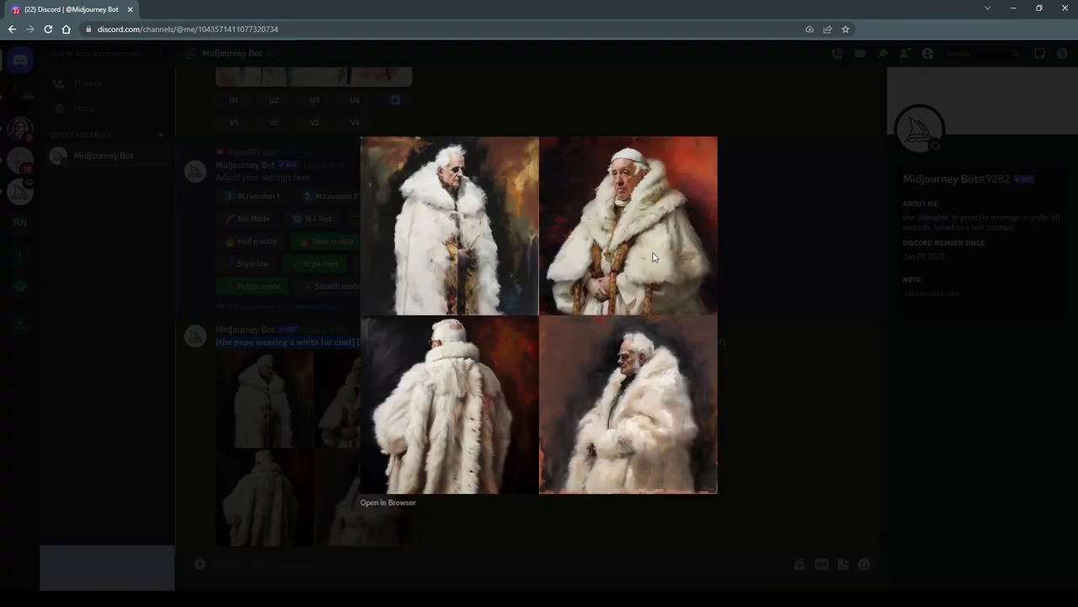
left_click(755, 233)
Step: Reuse the copied prompt in /imagine, change its art style to "oil on canvas, oriental painting", copy the full command and submit it
type("/imag")
key("Tab")
key("ctrl+v")
left_click(525, 563)
key("BackSpace")
type(", orien")
type("tal")
type(" painting")
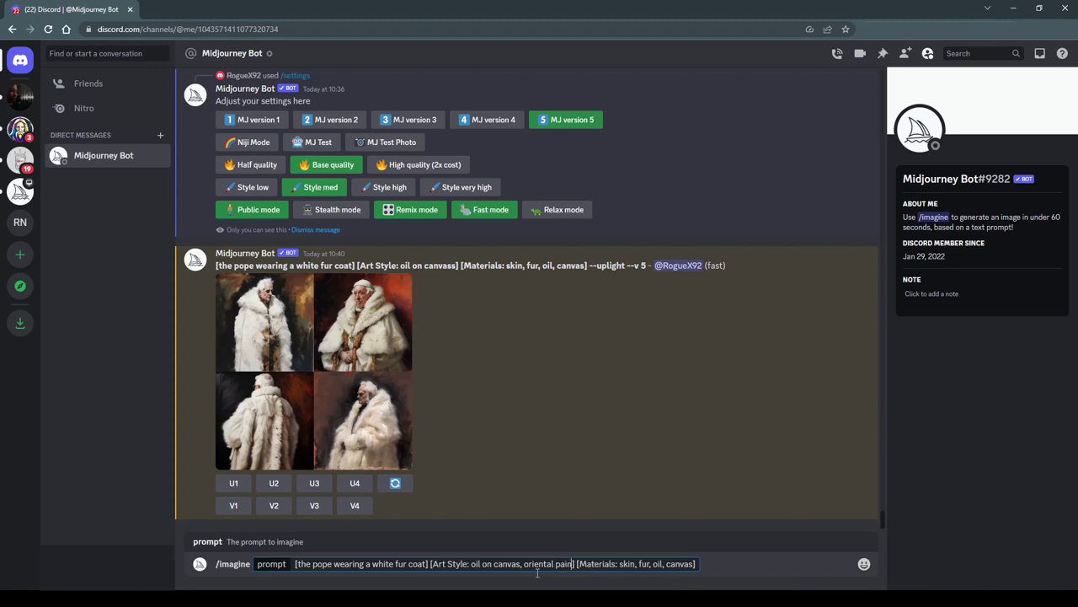
key("ctrl+a")
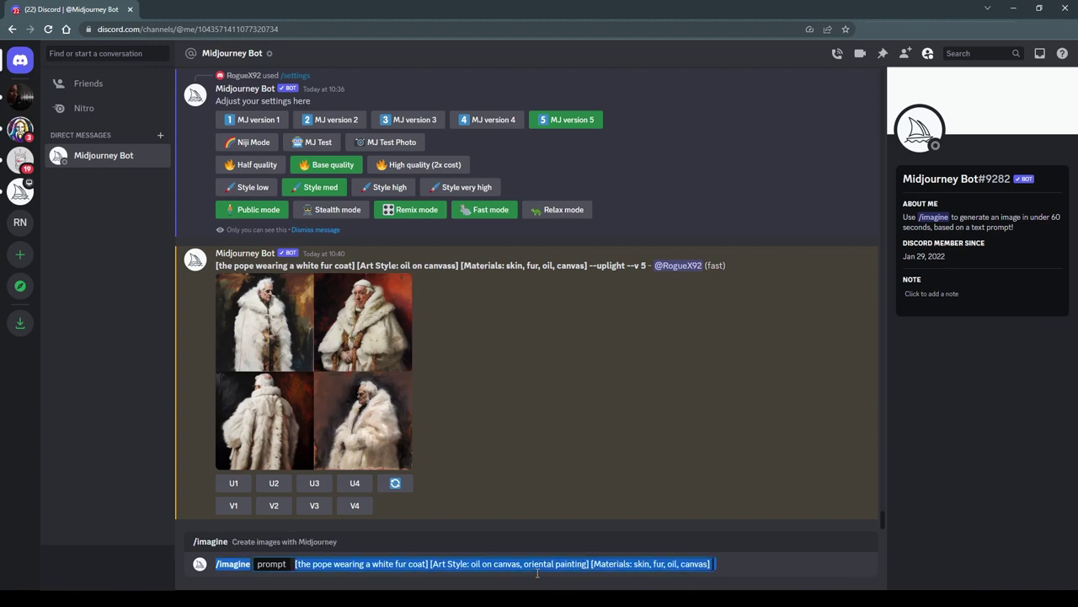
key("ctrl+c")
key("Return")
Step: Submit a variation of the copied prompt with the section "[Art Style: oil on canvas, leonardo davinci, monalisa style]"
key("ctrl+v")
type("leonardo davi")
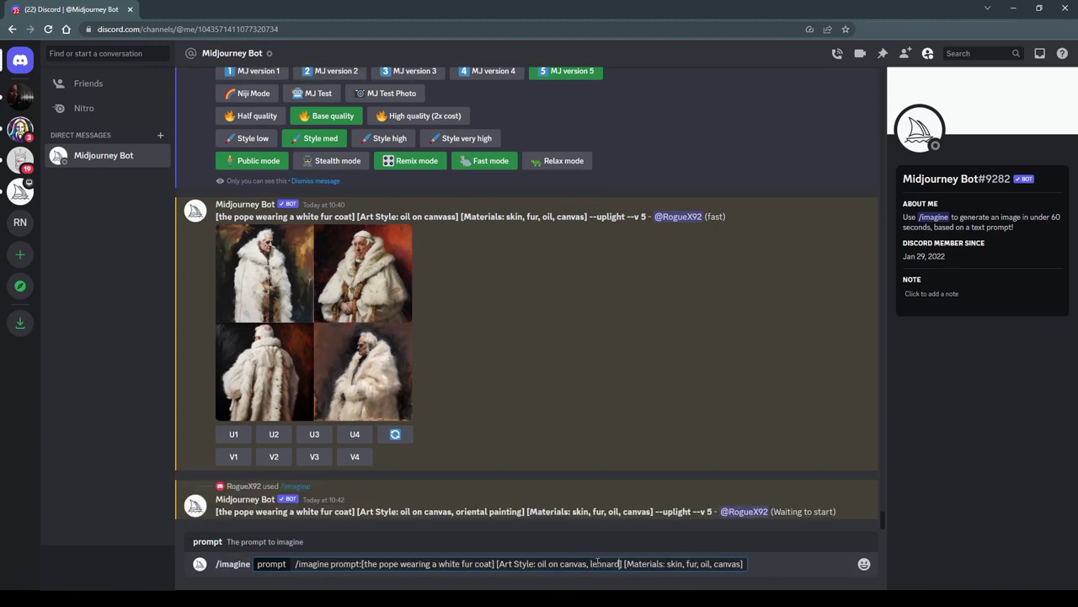
type("nci, monalisa")
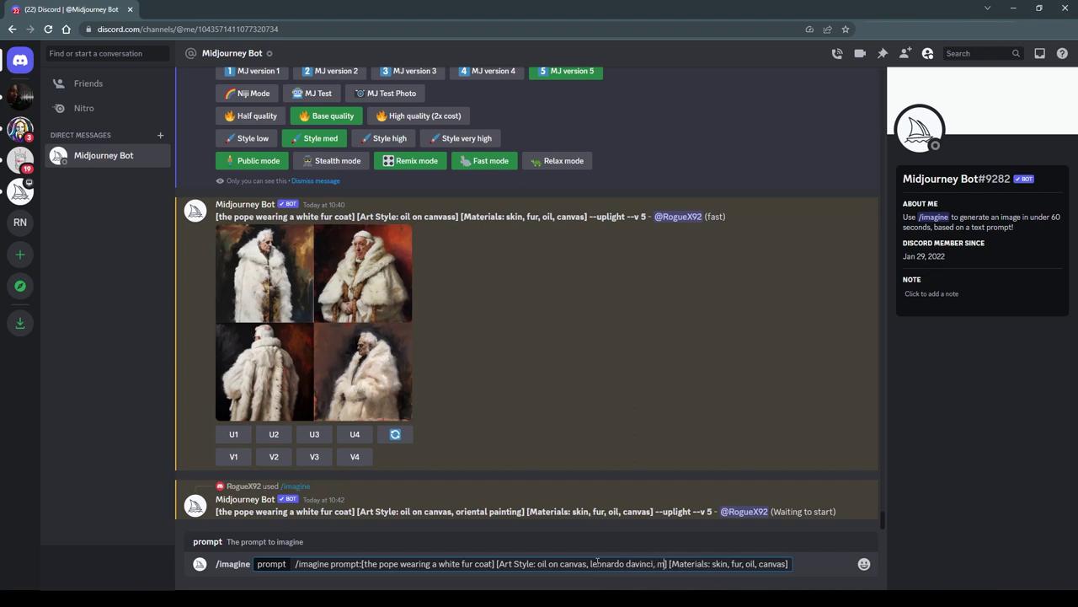
type(" style")
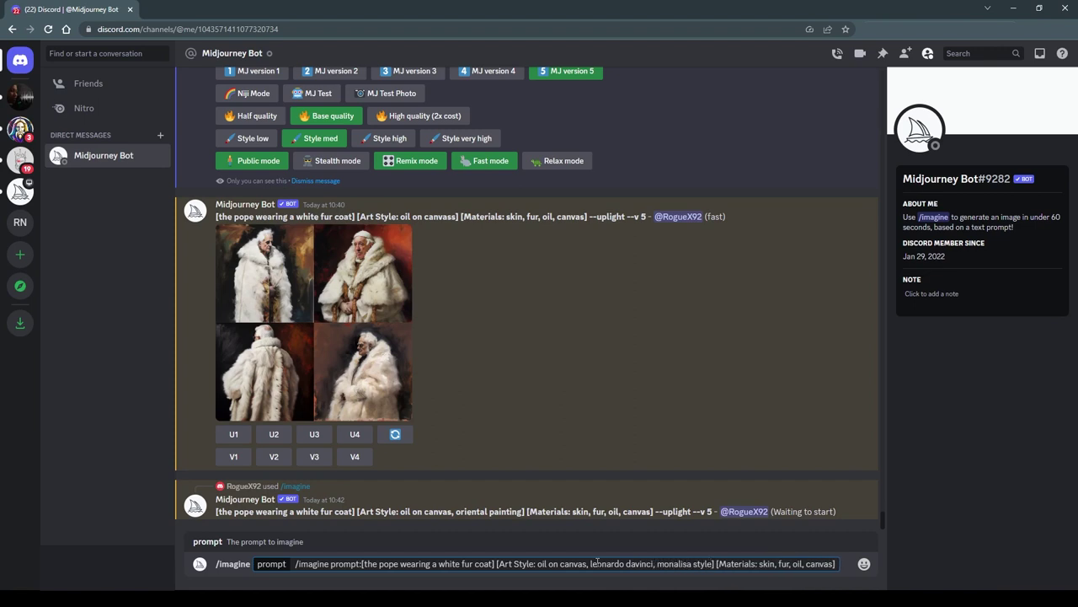
key("Return")
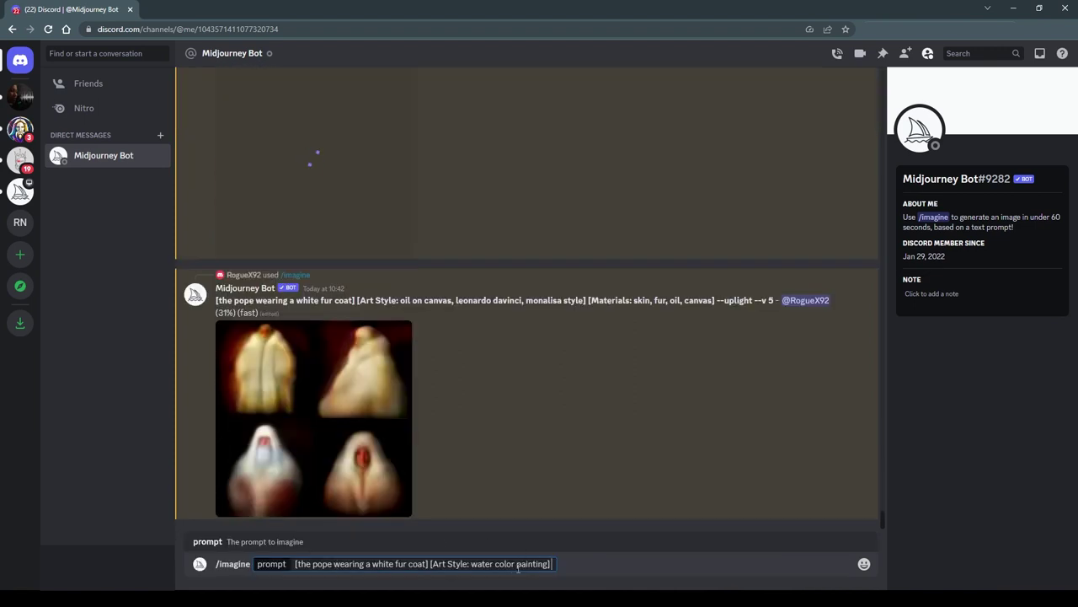
Step: Set the prompt's art style to "japanese, oriental water color painting" and submit it
left_click(471, 564)
type("japanese, ")
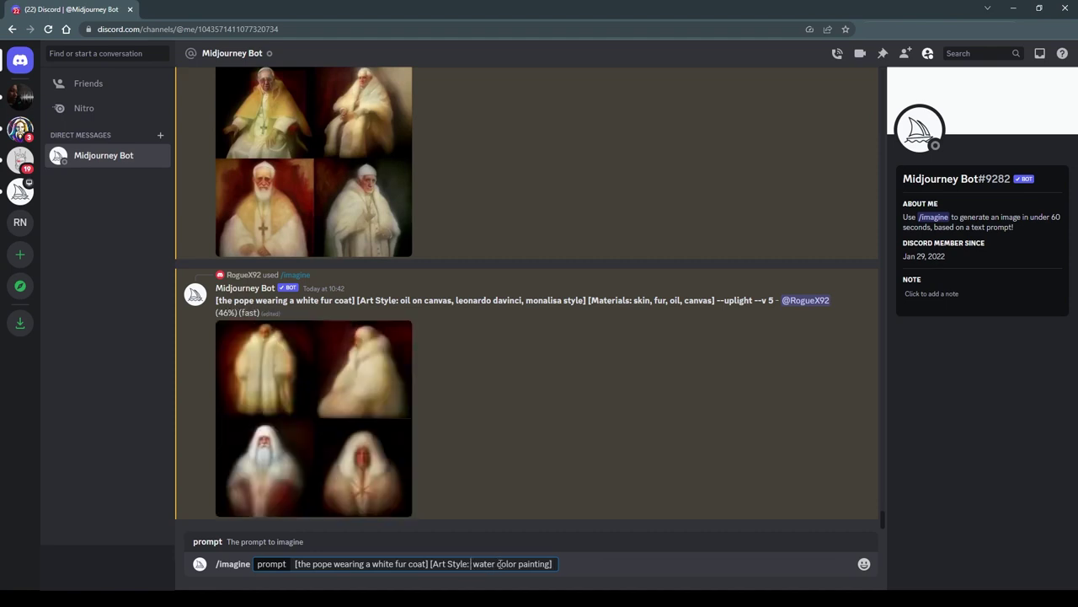
type("oriental")
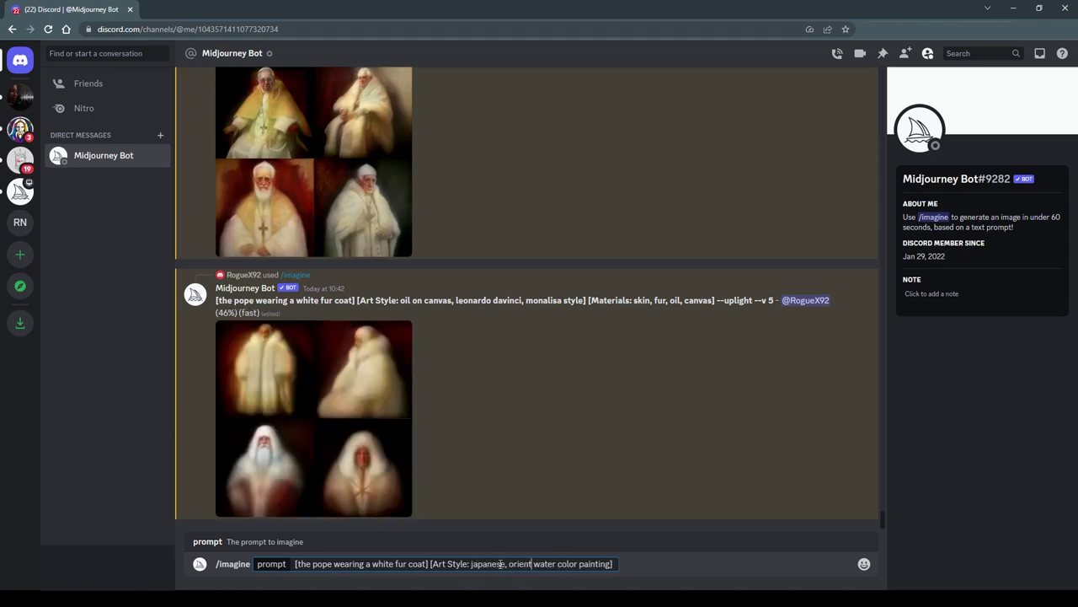
key("Return")
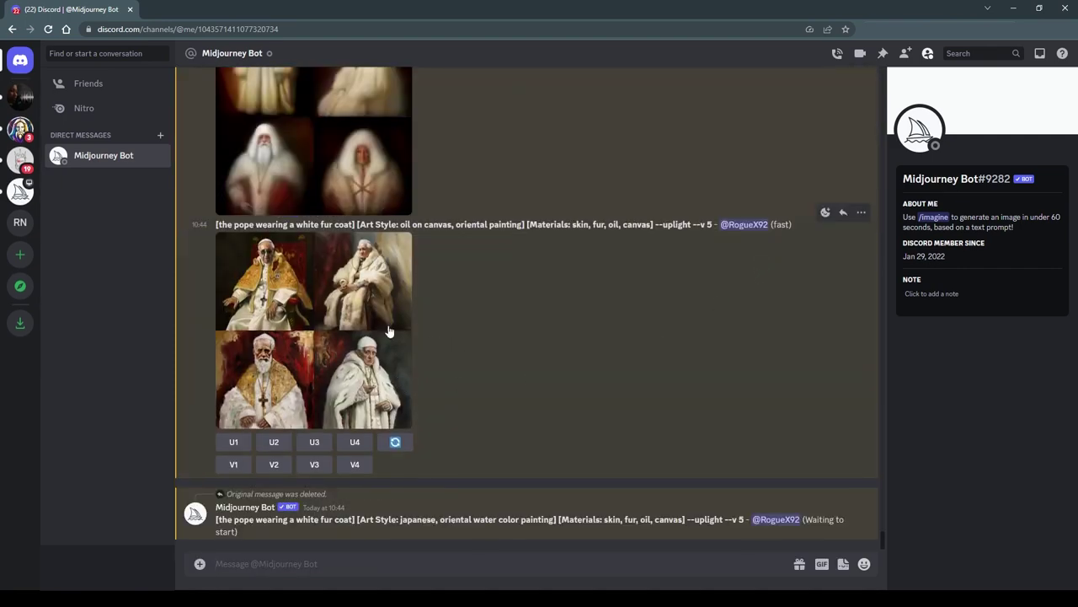
Step: Compare the enlarged image grids of the "oil on canvas, oriental painting" result and the earlier "oil on canvass" result
left_click(329, 304)
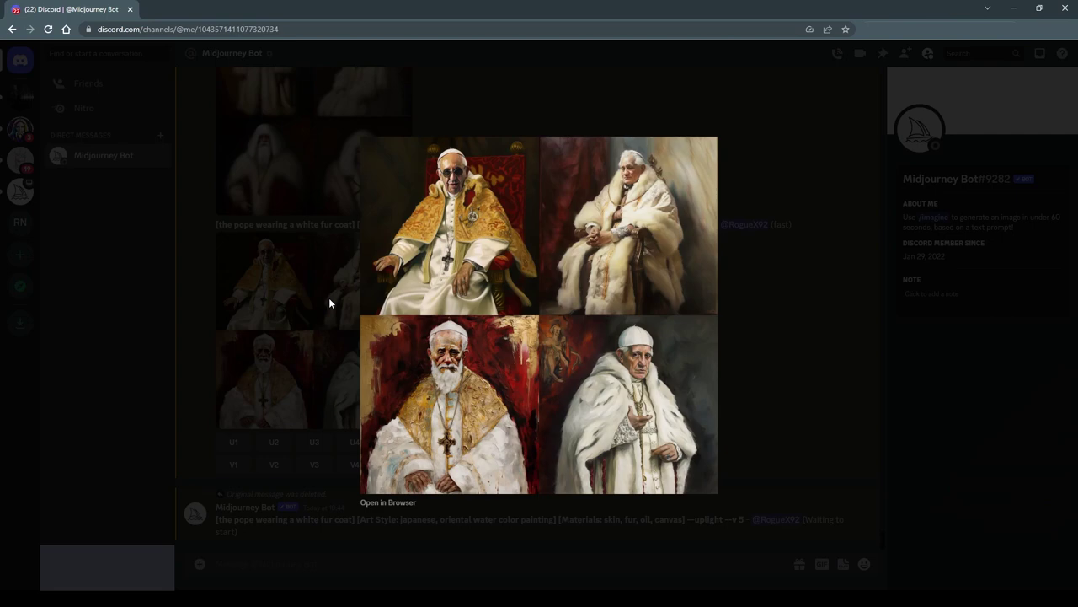
left_click(750, 296)
scroll(411, 273, "up", 5)
scroll(405, 283, "up", 5)
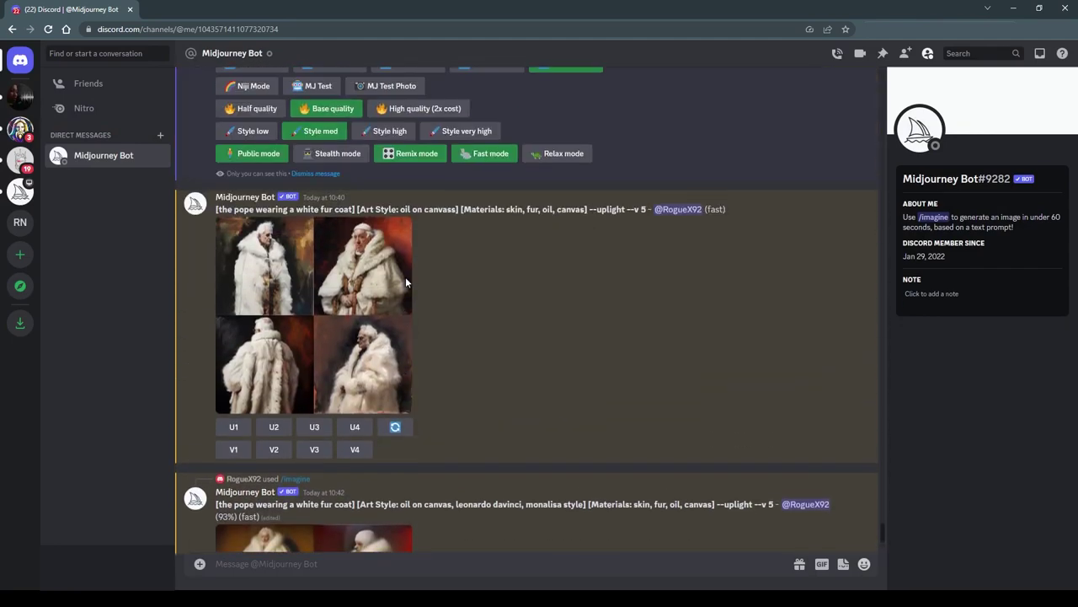
left_click(348, 289)
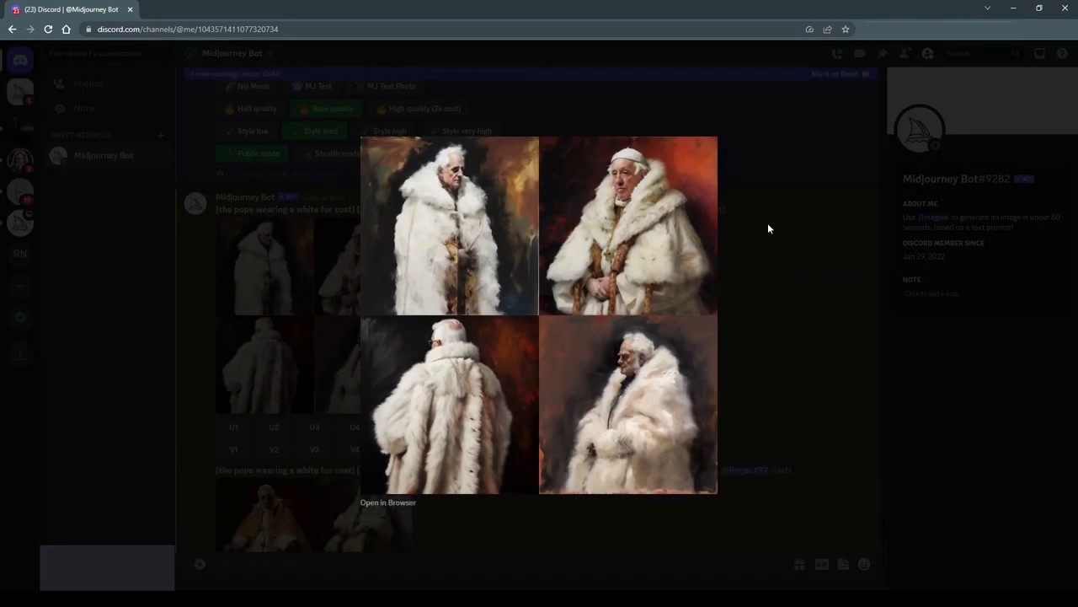
left_click(767, 222)
scroll(607, 278, "down", 3)
left_click(296, 357)
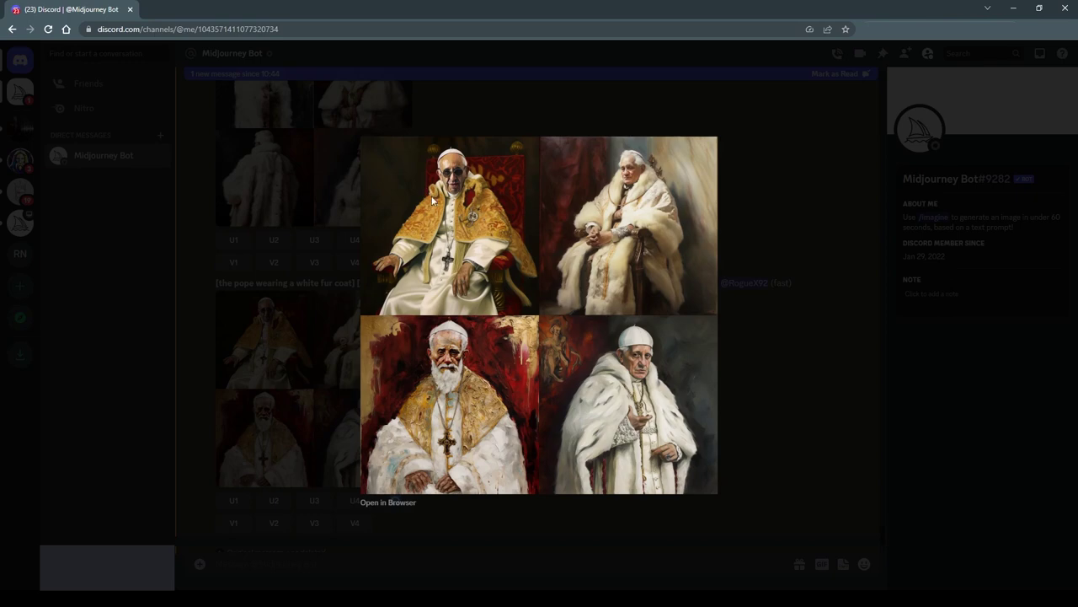
left_click(727, 224)
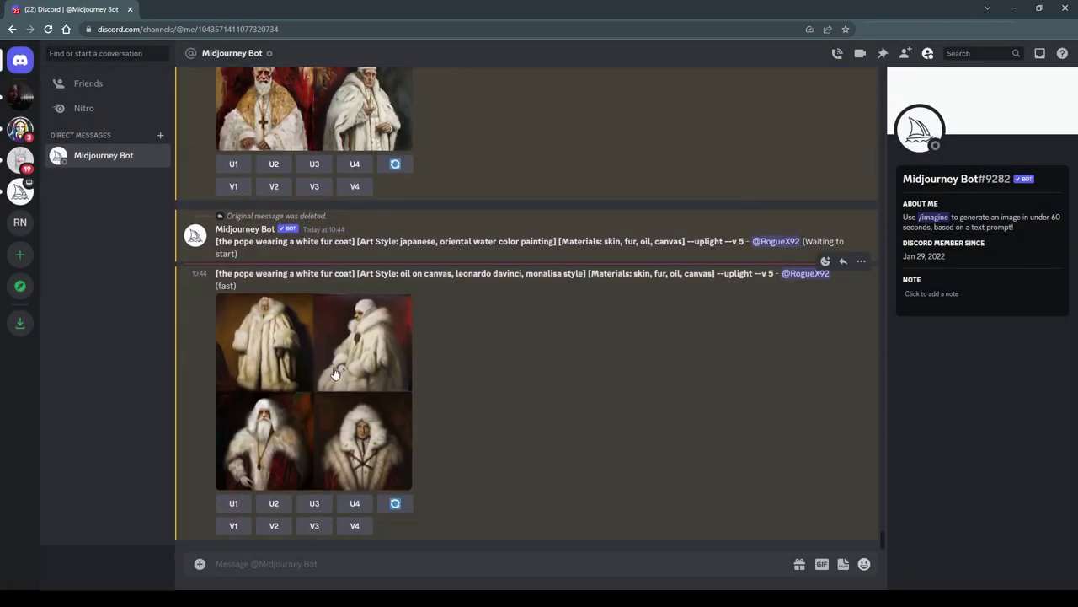
Step: Examine the enlarged image grids of the "leonardo davinci, monalisa style" variations and the japanese water color variation
left_click(337, 359)
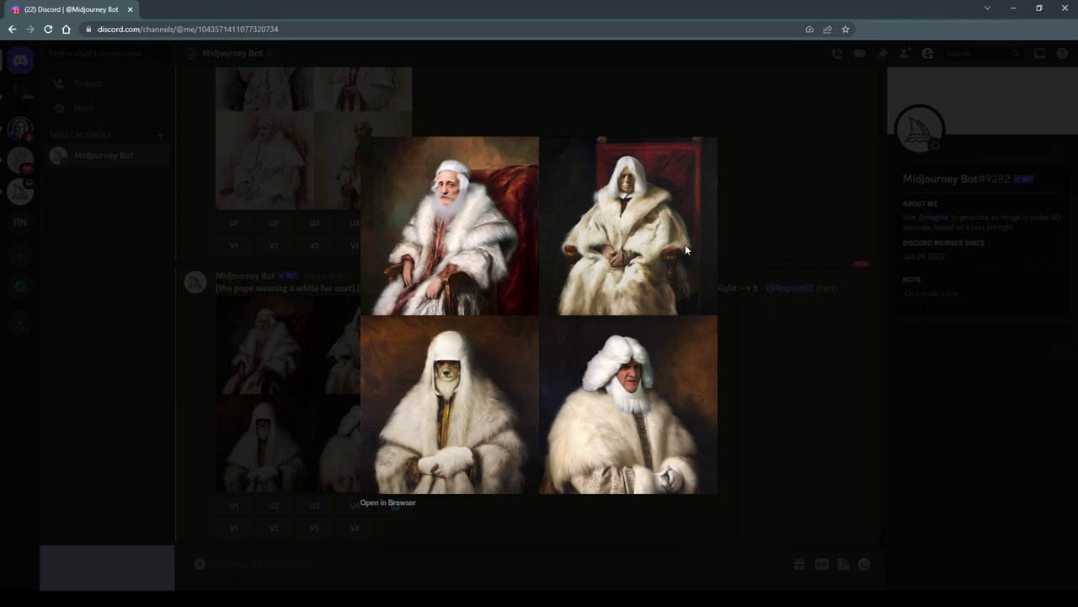
left_click(774, 197)
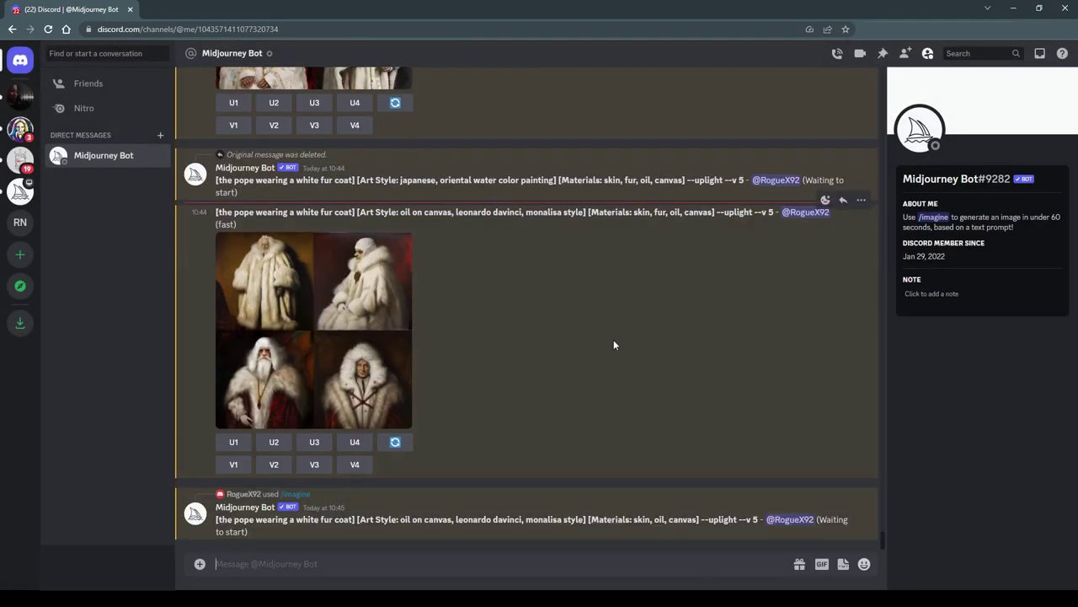
left_click(349, 285)
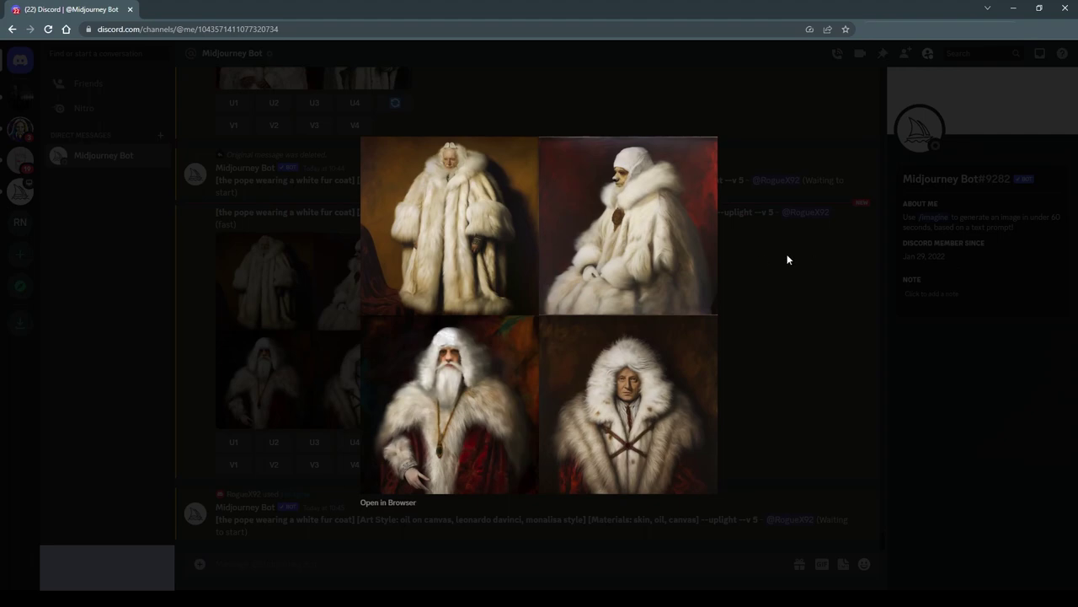
left_click(787, 254)
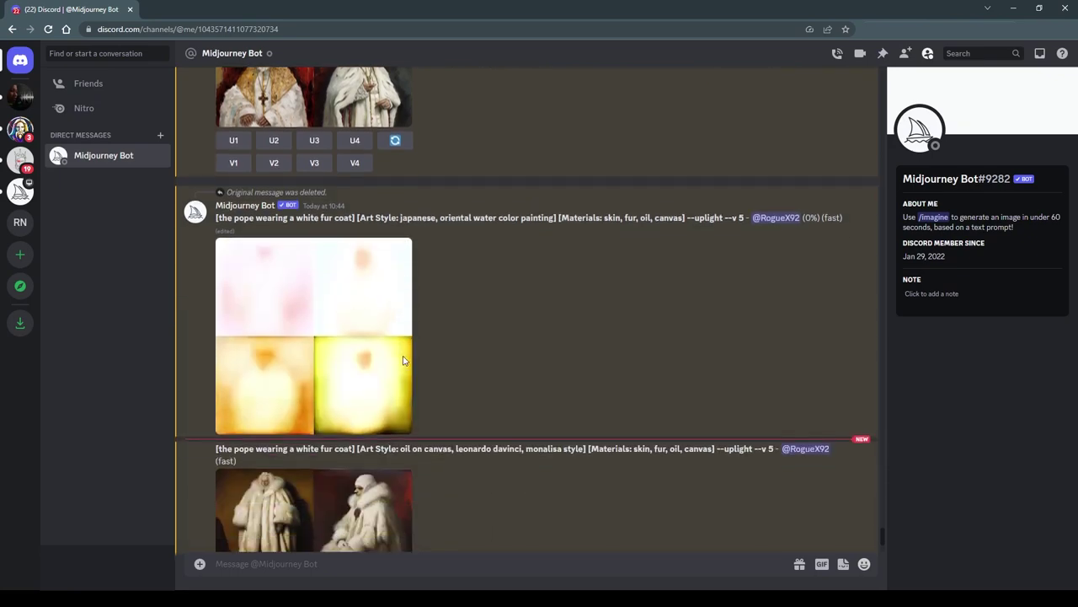
left_click(350, 271)
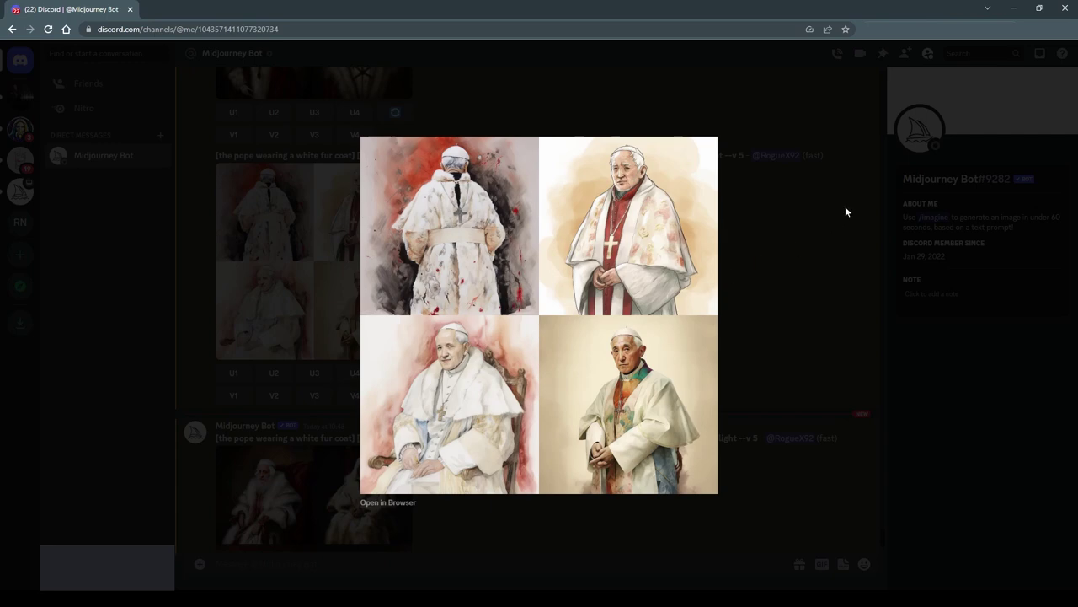
left_click(761, 238)
scroll(755, 256, "down", 1)
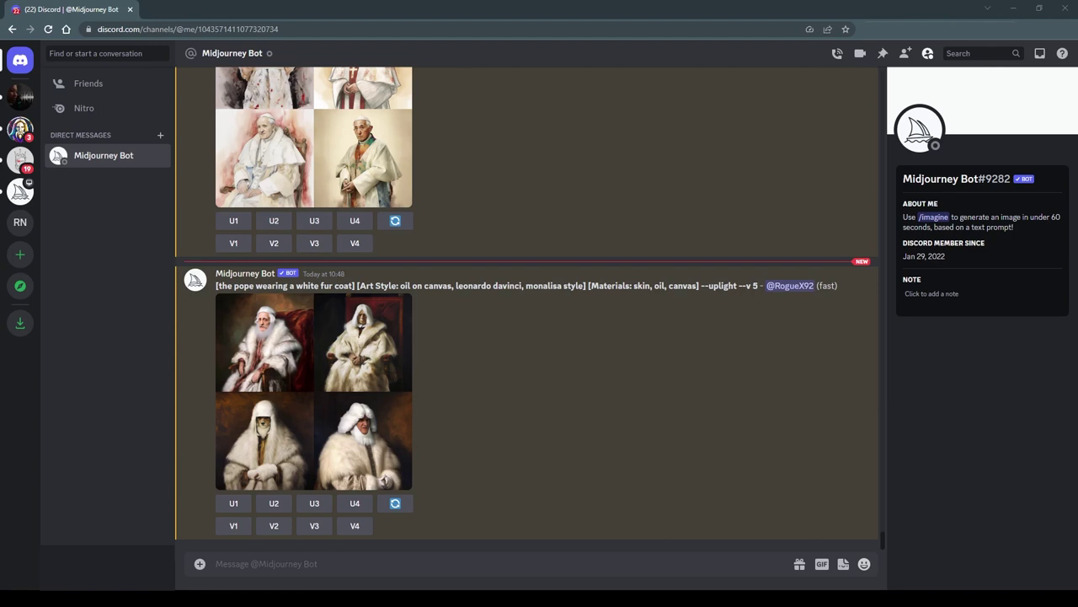
Step: Paste the Idea, Art Style, Materials and Lighting template into /imagine and replace the idea with "Arnold Schwarzenegger posing for a photo on the set of Commando"
left_click(335, 563)
type("/imag")
key("Tab")
key("ctrl+v")
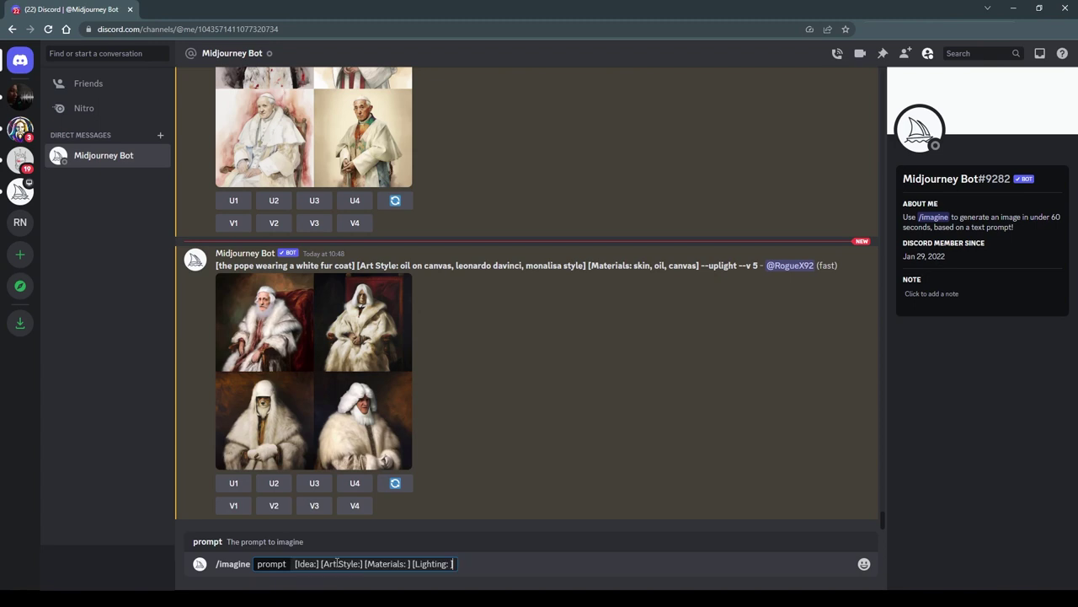
left_click_drag(318, 563, 297, 563)
type("Arnold")
type("Arnold Schwarzenegger ")
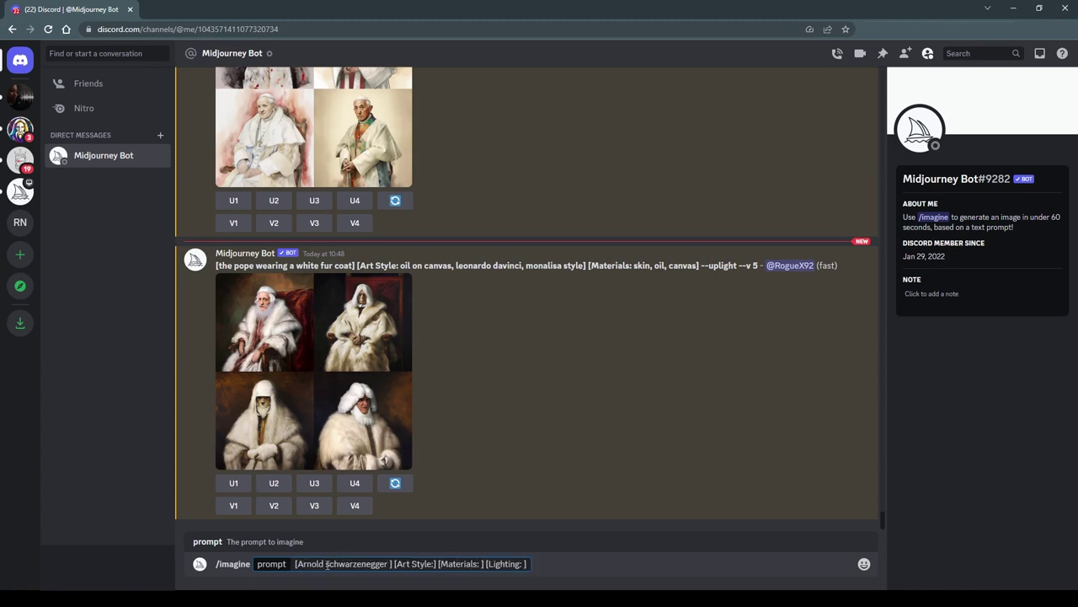
type("posing for a photo on th")
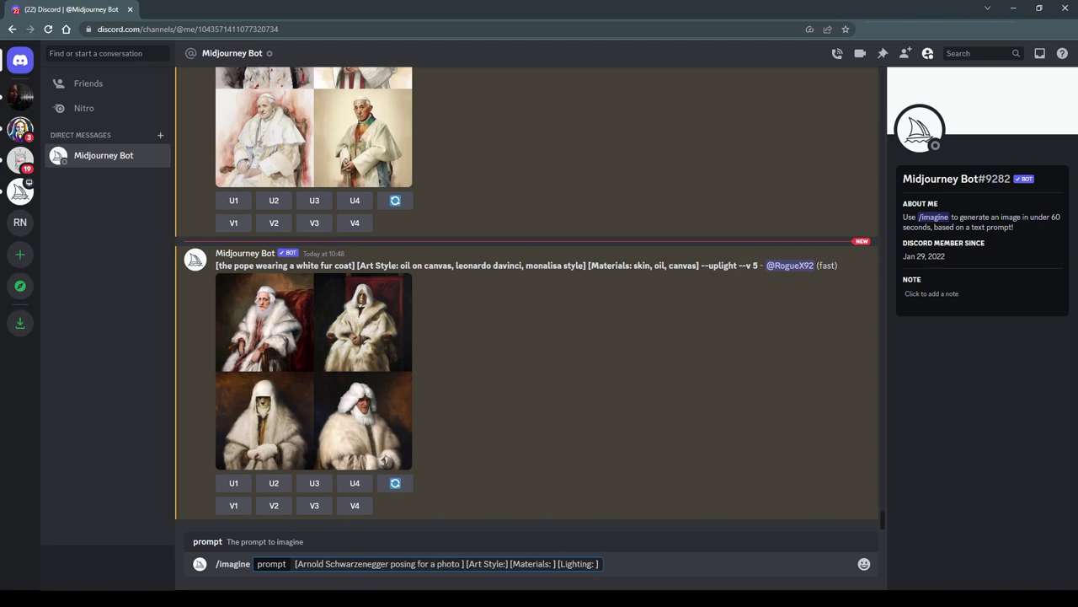
type("e set of C ")
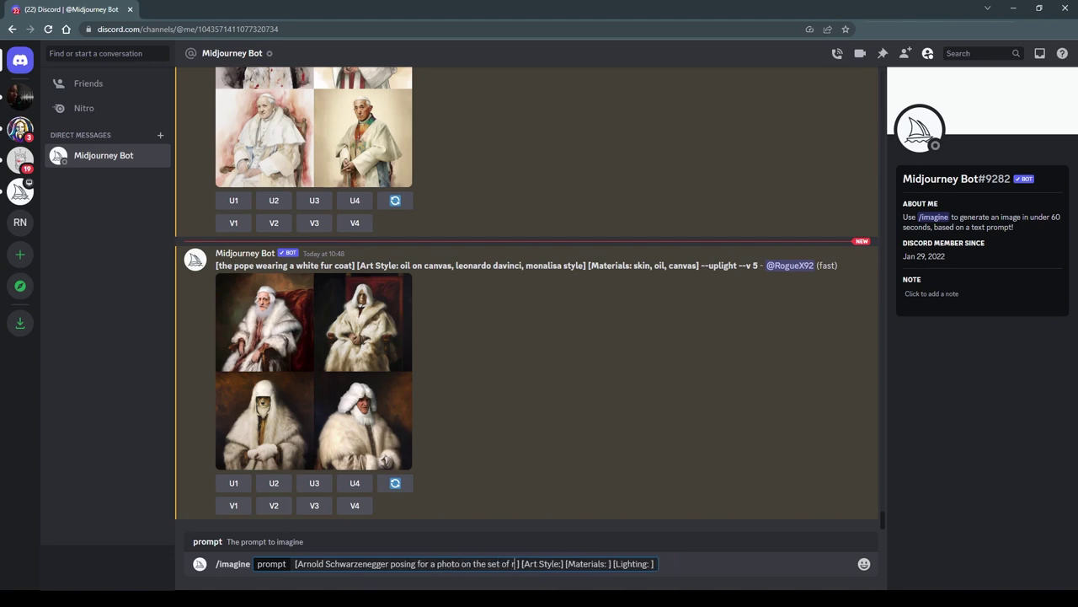
type("ommando")
Step: Fill in the Art Style section with "photography, 1970s muted colour street photography, reportage photography"
left_click(602, 564)
type("photography")
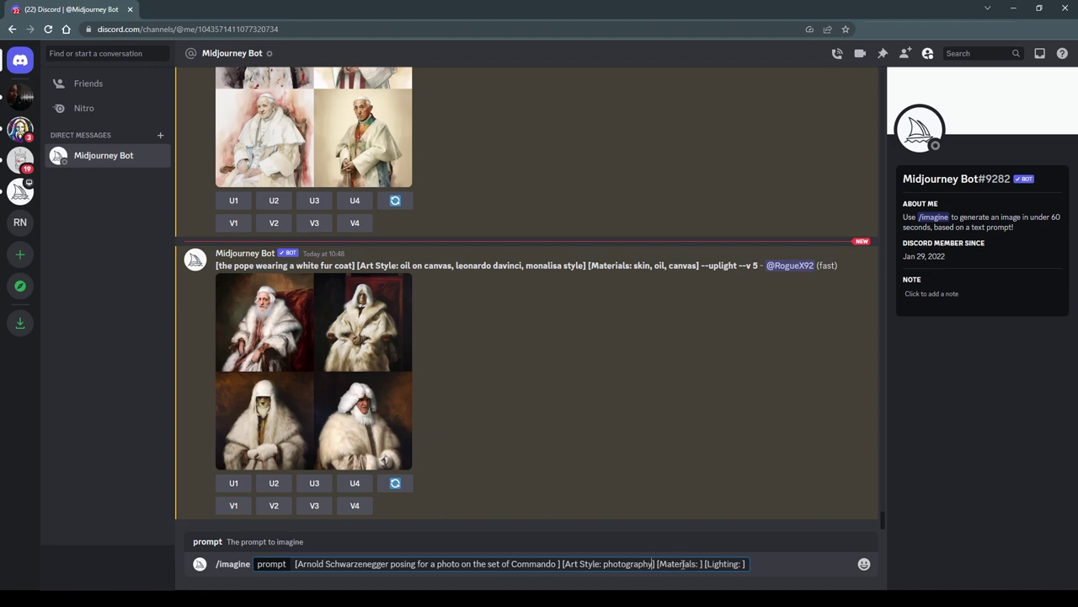
type(",")
type("1970s muted colour street photography, reportage photography")
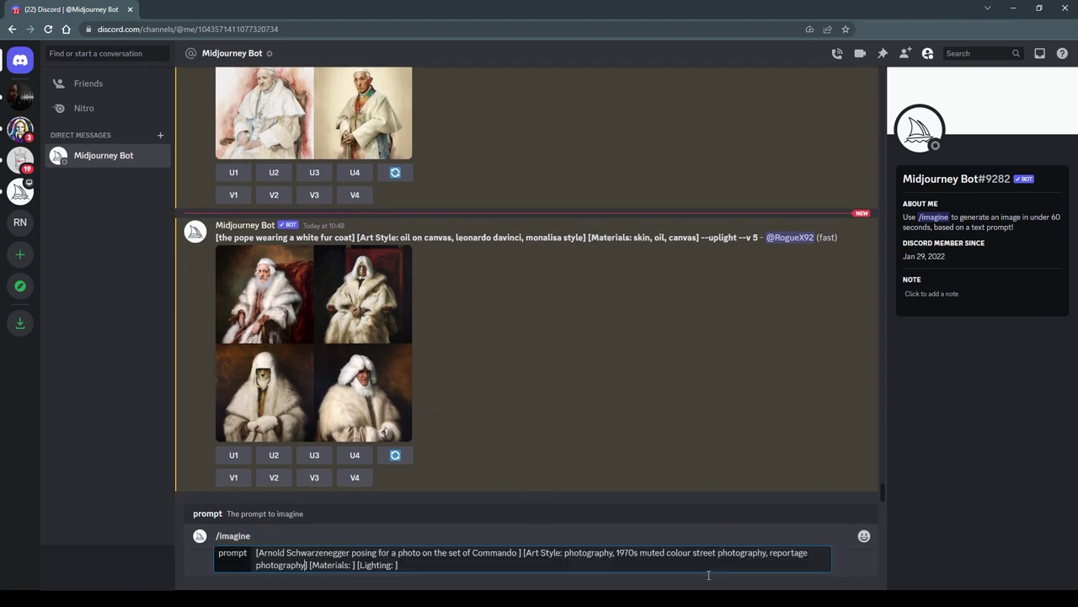
left_click_drag(616, 553, 306, 578)
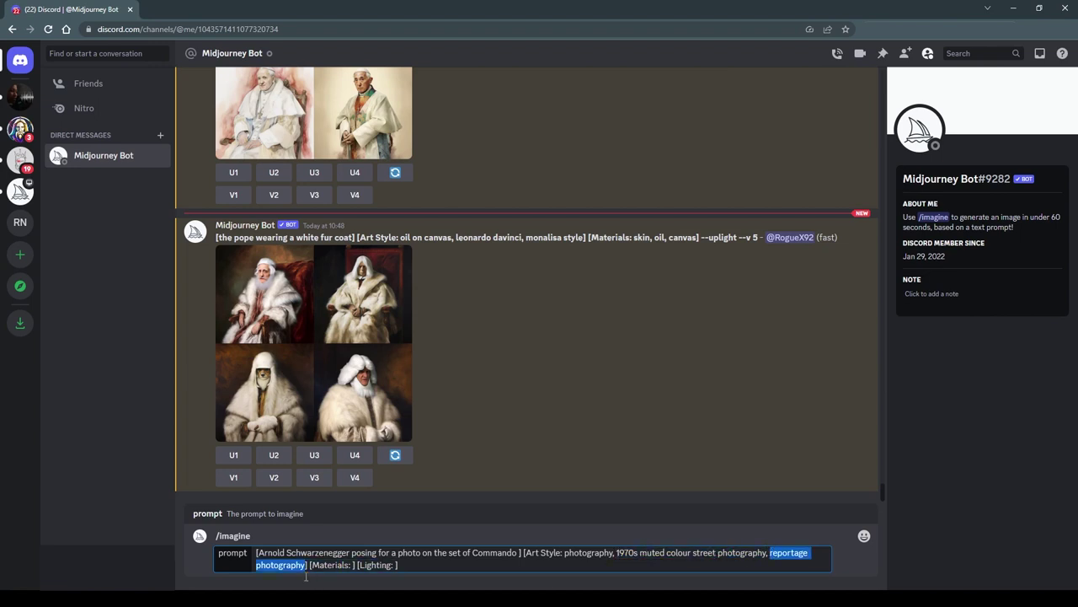
Step: Fill in the Materials section with "skin, leather" and extend the idea with ", standing next to a bike"
left_click(351, 565)
type("leather")
left_click(353, 564)
type("skin,")
left_click(518, 553)
type(", standing n")
type("ext to a bike")
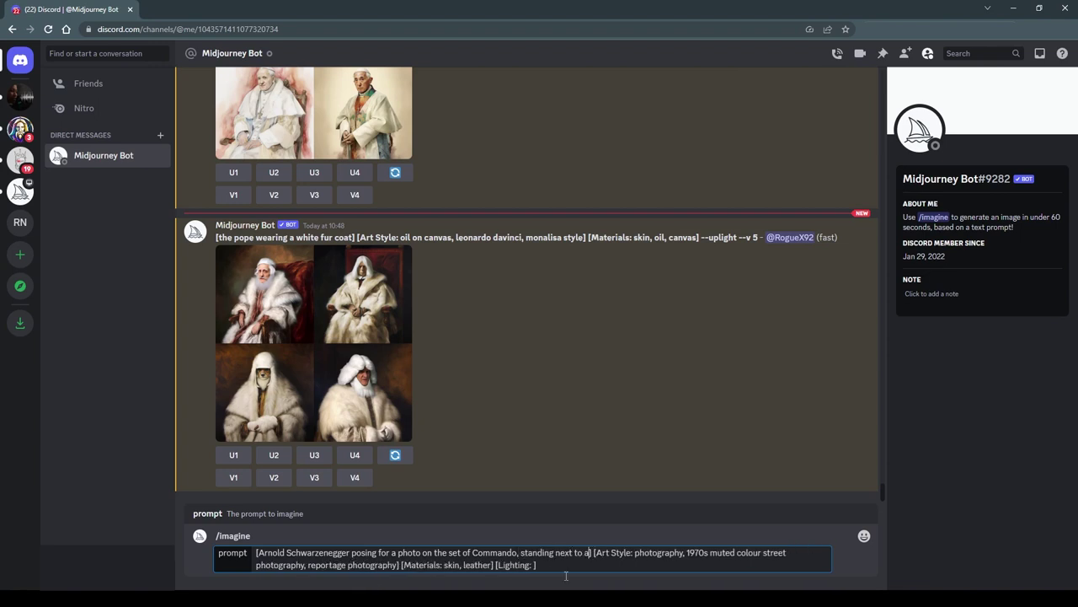
Step: Fill in the Lighting section with "outdoor, bright, sunny day, shaded"
type(" outdoor, bright")
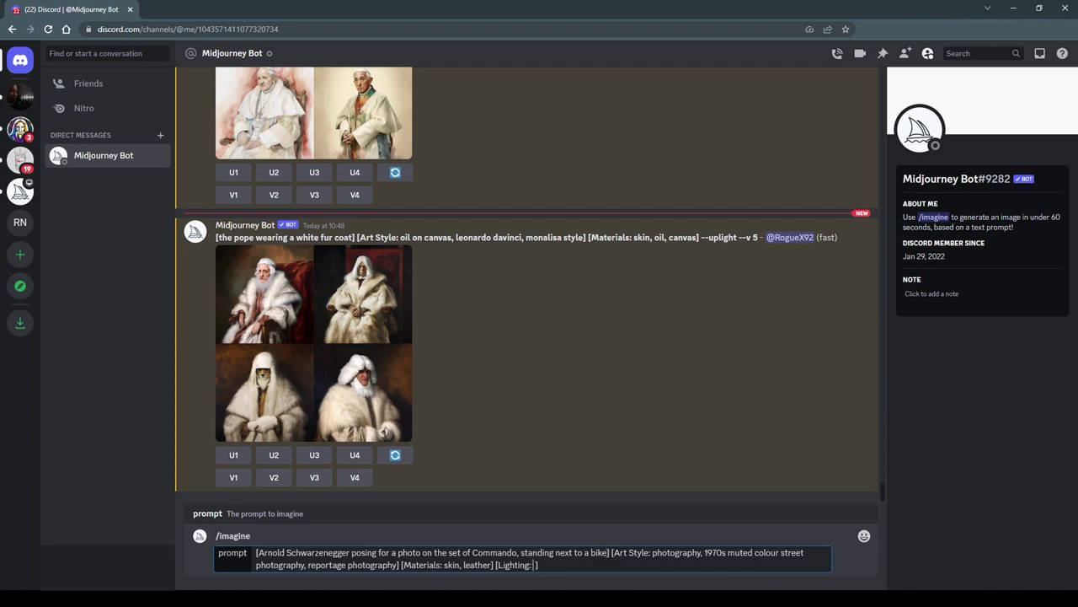
key("BackSpace")
type(", sunny day, shaded")
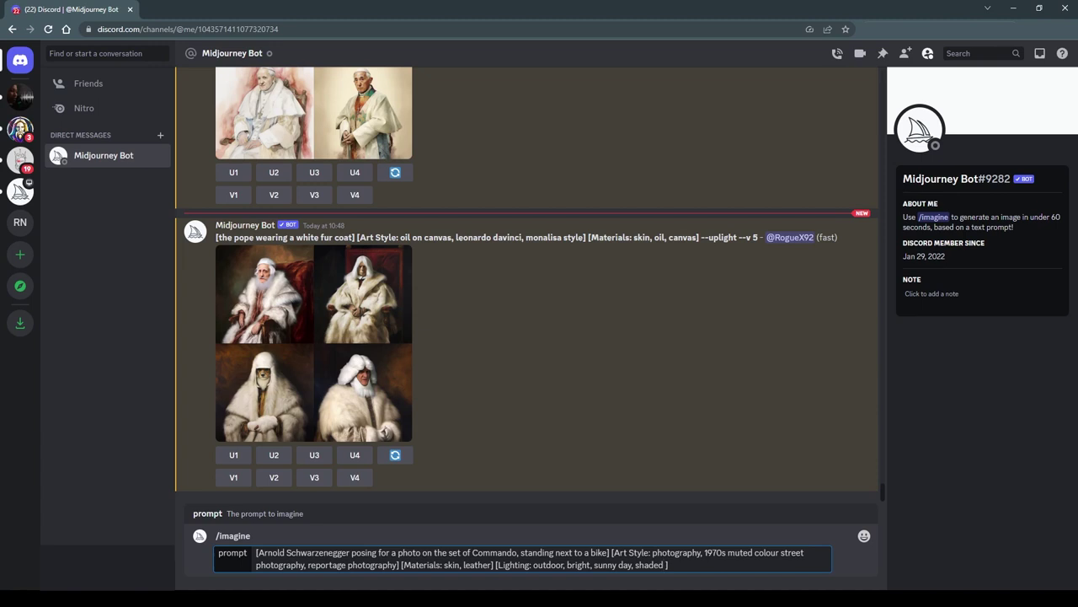
Step: Copy the full prompt text and submit the prompt
key("ctrl+a")
left_click_drag(706, 563, 400, 562)
triple_click(571, 547)
key("ctrl+c")
left_click(687, 564)
key("Return")
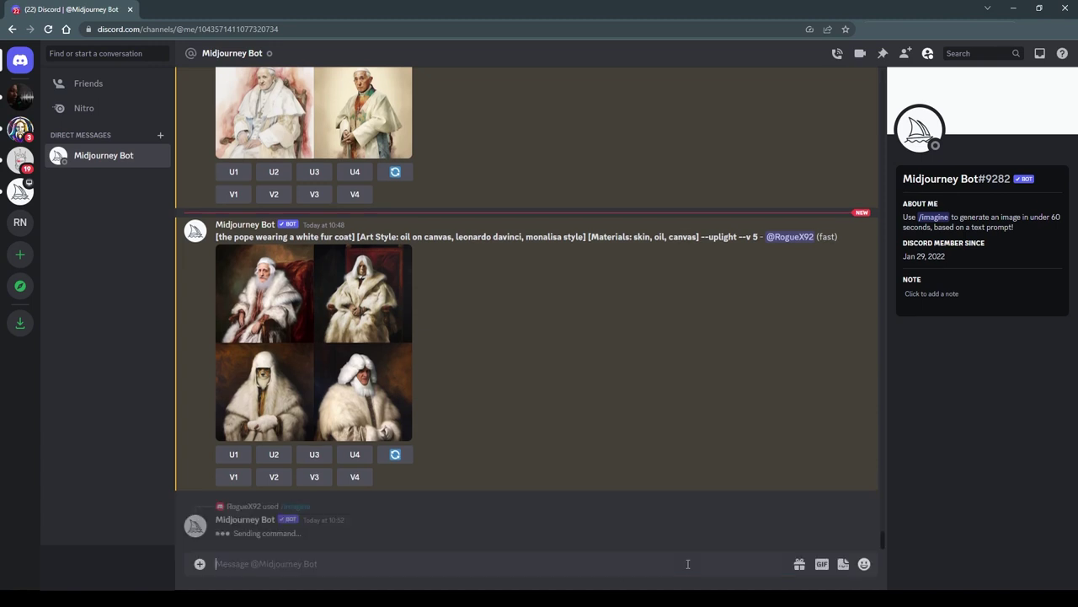
Step: Reuse the copied prompt in a new /imagine command and replace "bright" in its Lighting section with "night time"
type("/imagine")
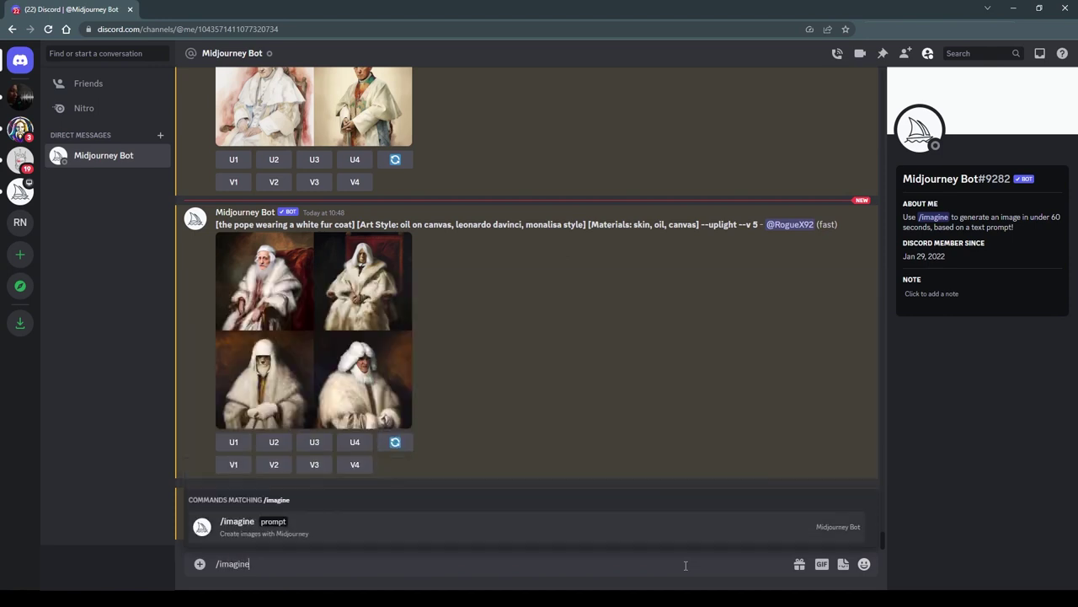
key("Tab")
key("ctrl+v")
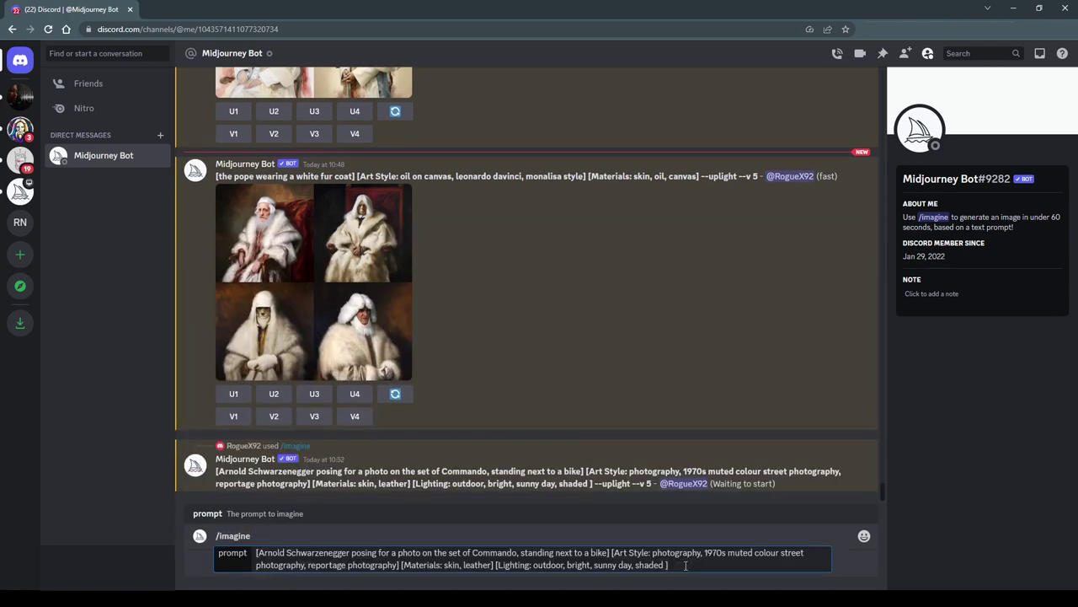
double_click(548, 564)
double_click(579, 565)
type("night time")
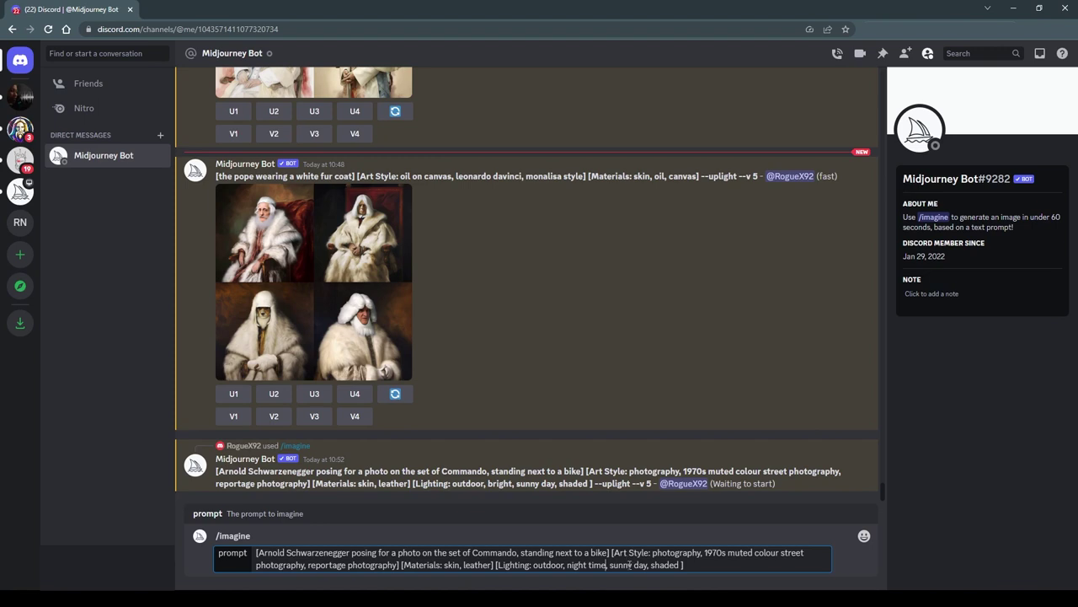
Step: Finish the Lighting section as "outdoor, night time, dark, moody, cinematic" and submit the prompt
left_click_drag(610, 565, 648, 564)
type("darke")
key("BackSpace")
key("Right")
type("m")
key("BackSpace")
type("moody, cinematic")
key("Delete")
key("Delete")
key("Delete")
key("Delete")
key("Delete")
key("Delete")
key("Delete")
key("Return")
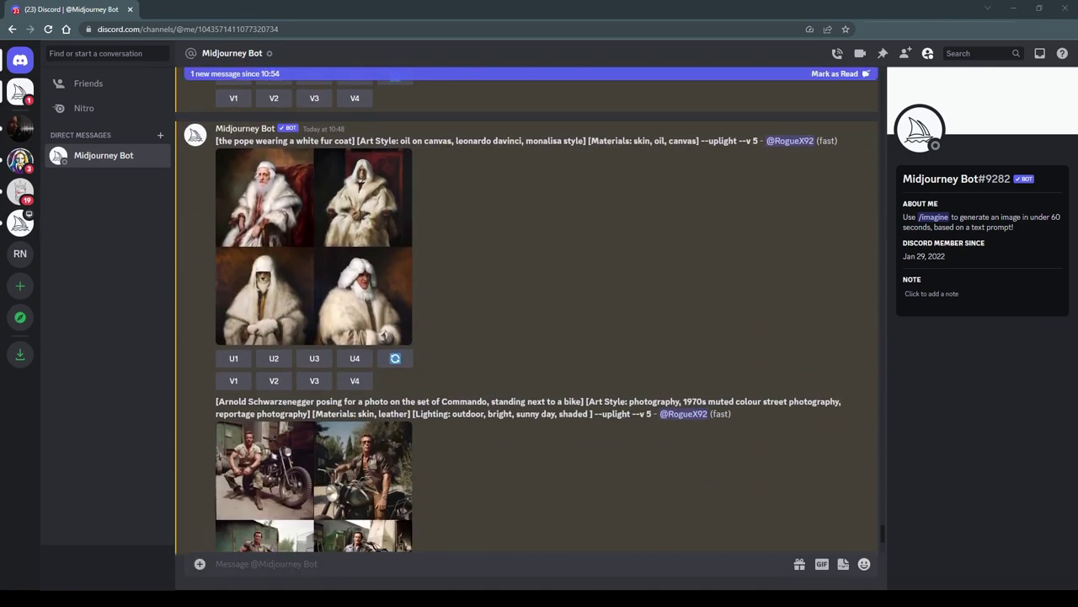
Step: View the enlarged image grid of the "outdoor, bright, sunny day, shaded" result
left_click(319, 325)
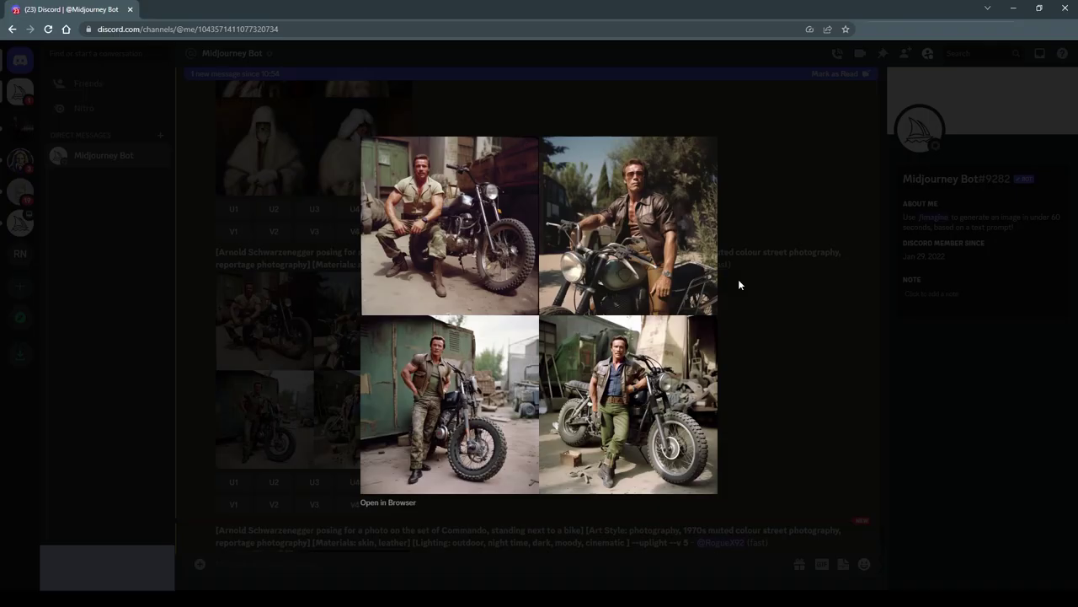
left_click(738, 279)
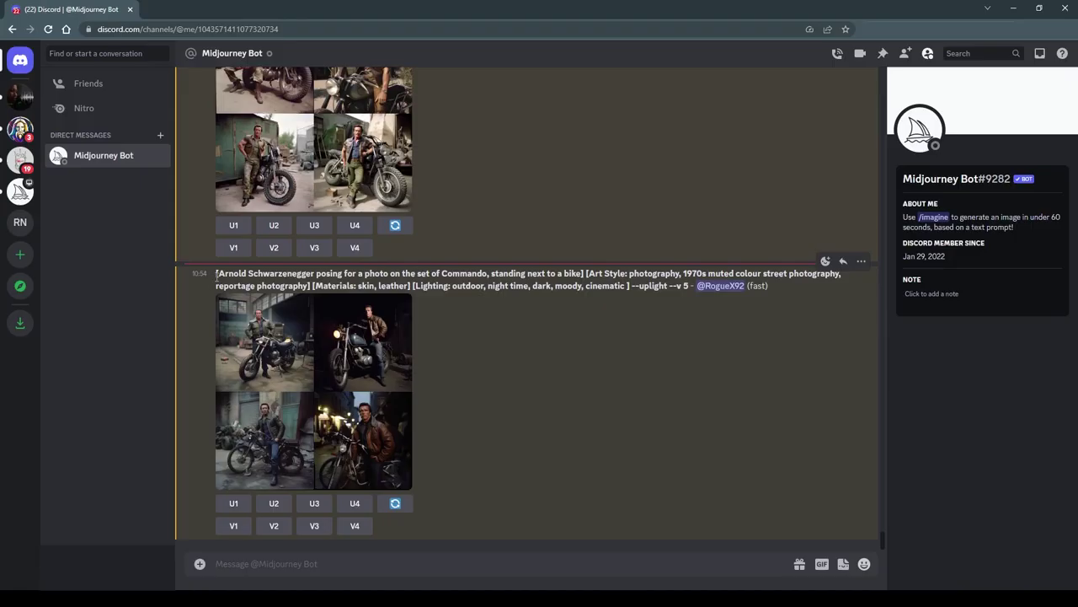
Step: Copy the bracketed prompt text from the night-time result, without its parameters, and paste it into a new /imagine command
left_click_drag(216, 273, 671, 286)
left_click_drag(668, 286, 630, 287)
key("ctrl+c")
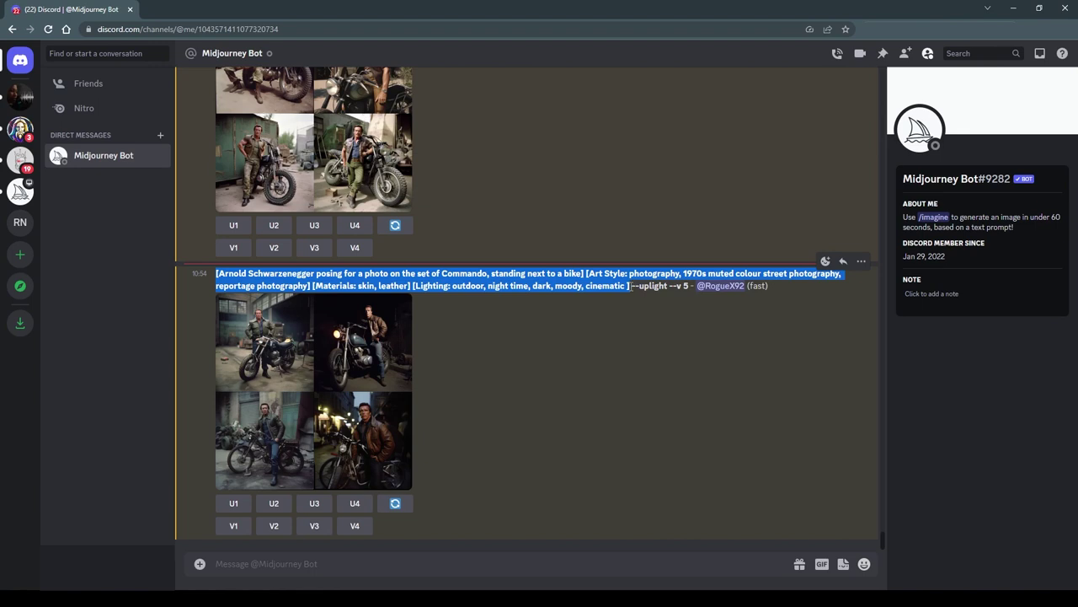
left_click(450, 561)
type("/")
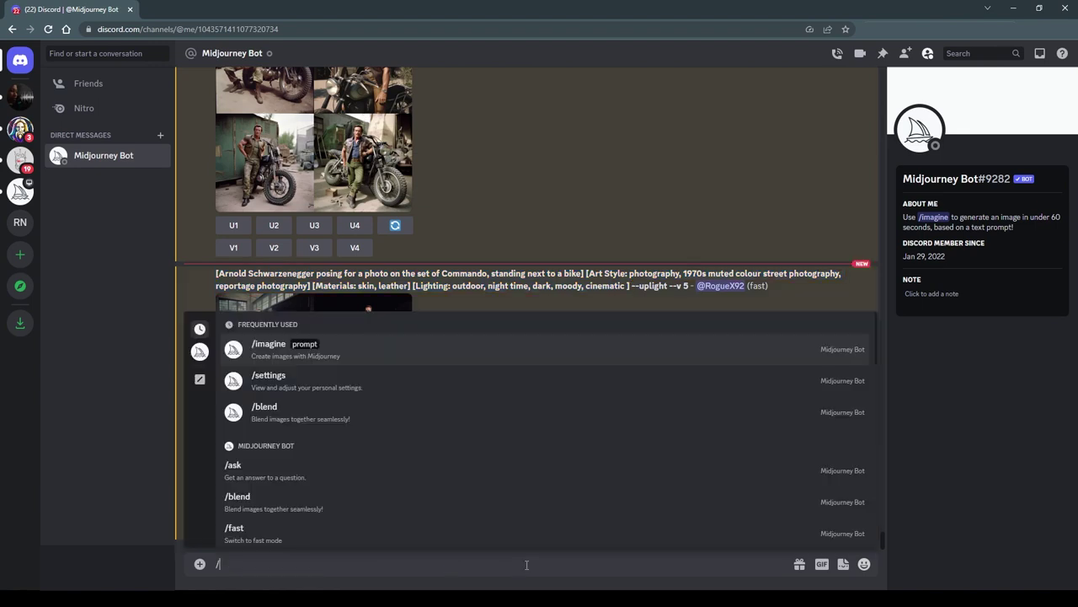
type("imagine")
key("Tab")
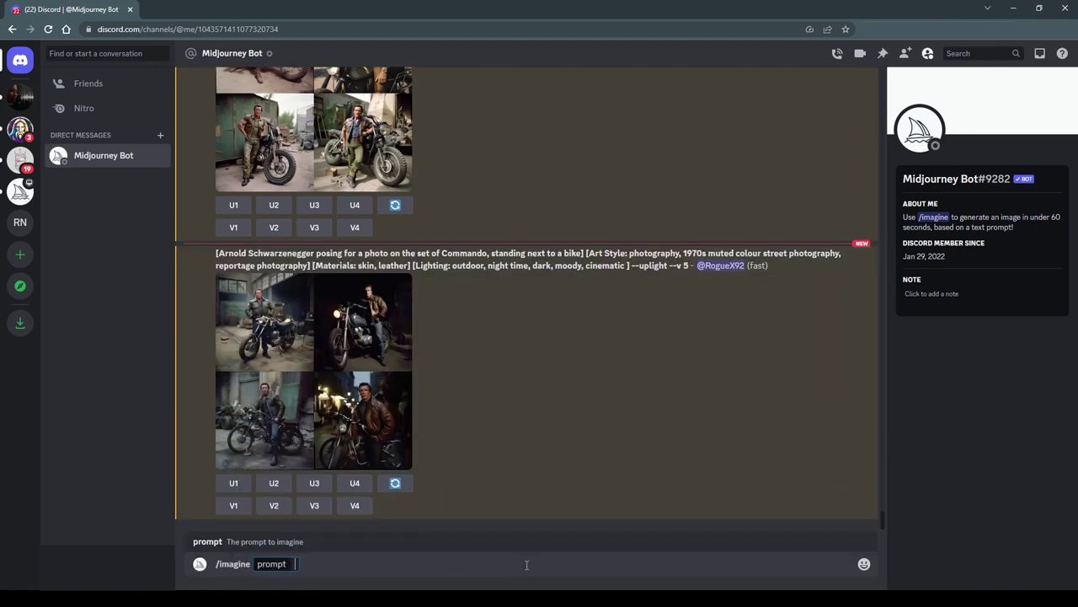
key("ctrl+v")
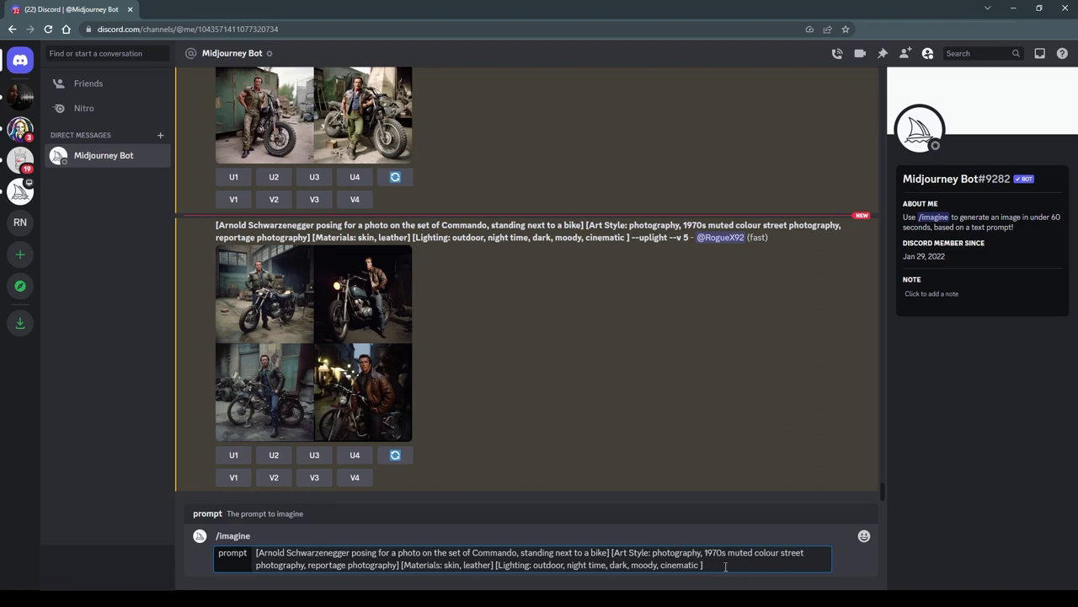
Step: Append "--ar 16:9" to the prompt and insert "Location: city street setting ]" before it, after the Lighting section
type("--ar 16:9")
type("Location: ]")
type("city street setting")
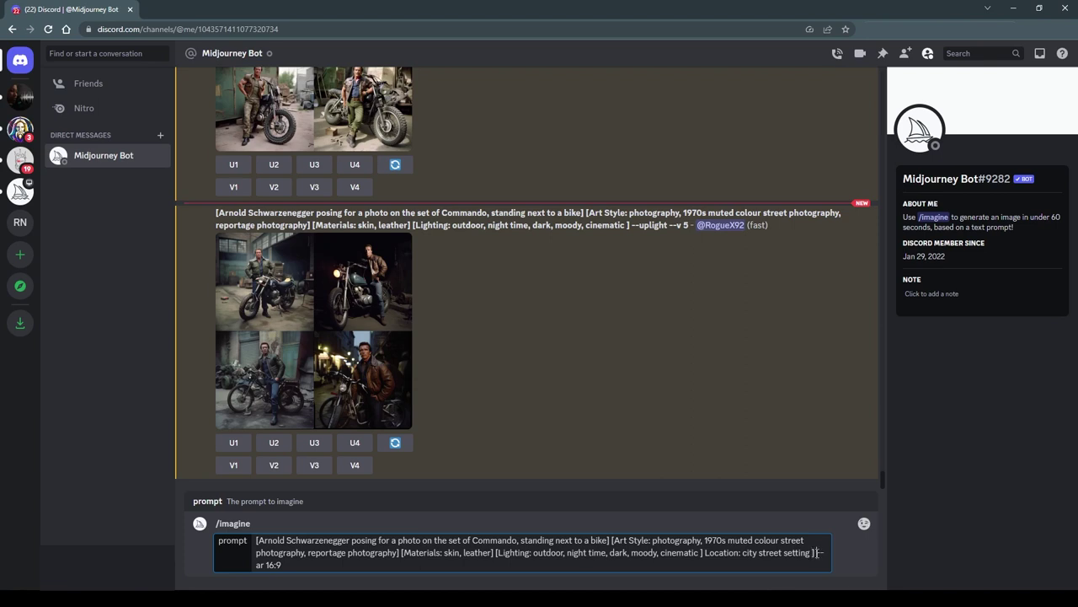
Step: Insert "[Composition: wide angle, soft focus, medium shot]" before the aspect ratio parameter and submit the prompt
type("[Composition: ]")
key("Left")
key("Left")
type("wide angle, soft")
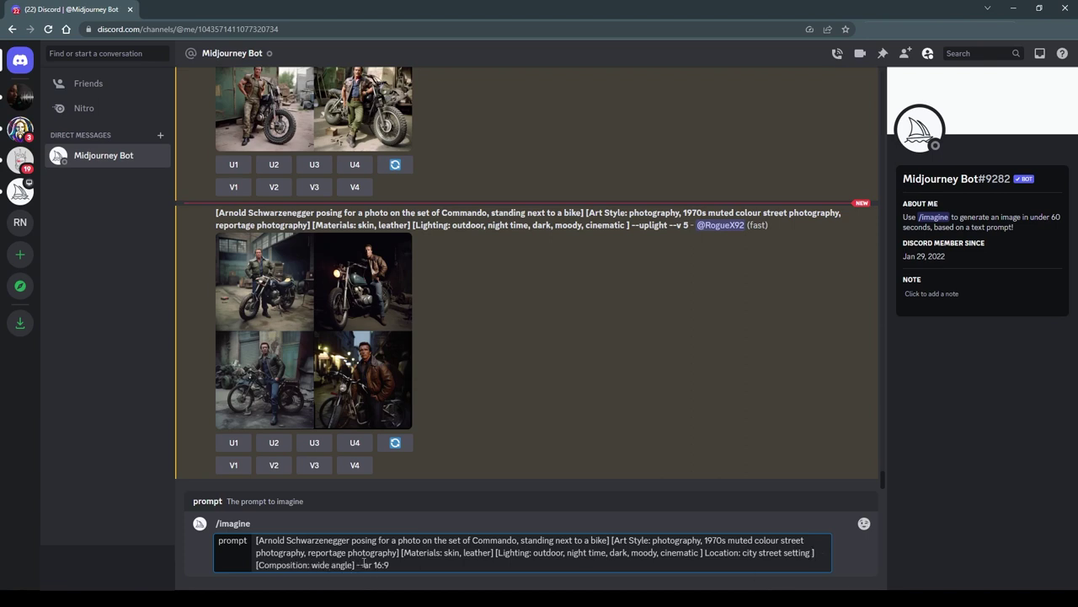
type(" focus, medium shot")
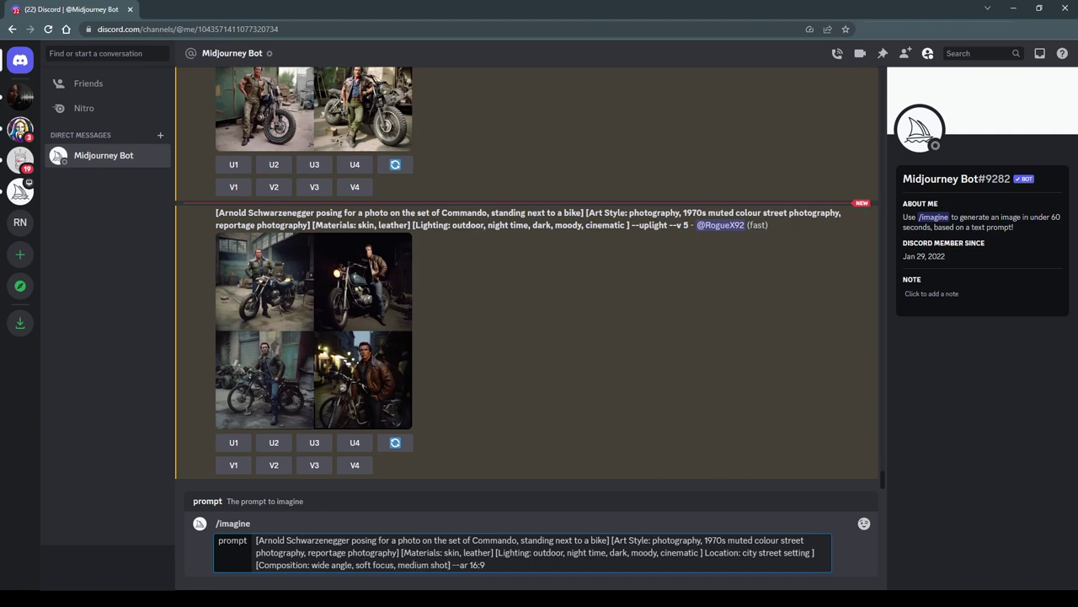
key("Return")
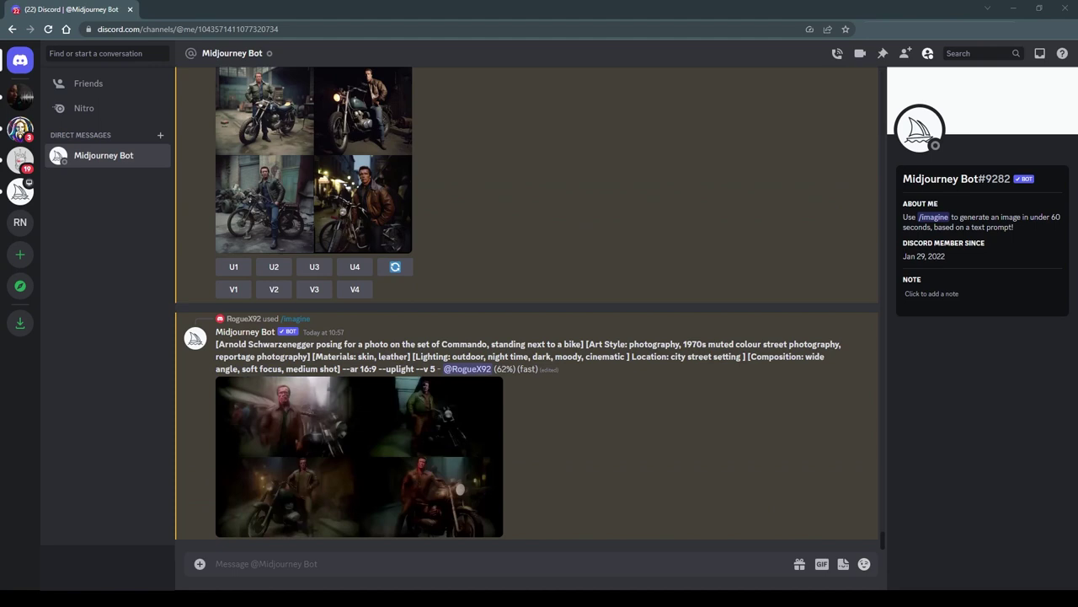
Step: Copy the prompt into a new /imagine command, change its Composition section to "close up, soft focus", and submit it
left_click_drag(216, 344, 383, 369)
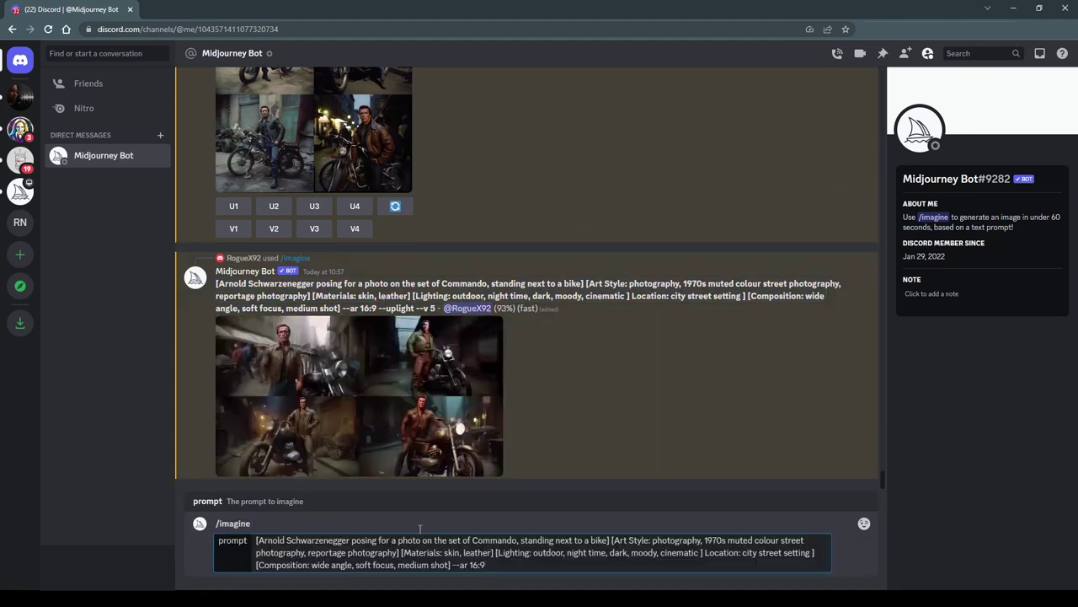
type("close up")
left_click_drag(312, 565, 439, 565)
key("BackSpace")
key("Return")
Step: View the enlarged image grids of the night-time result without a location and the wide-angle city street result
scroll(568, 369, "up", 2)
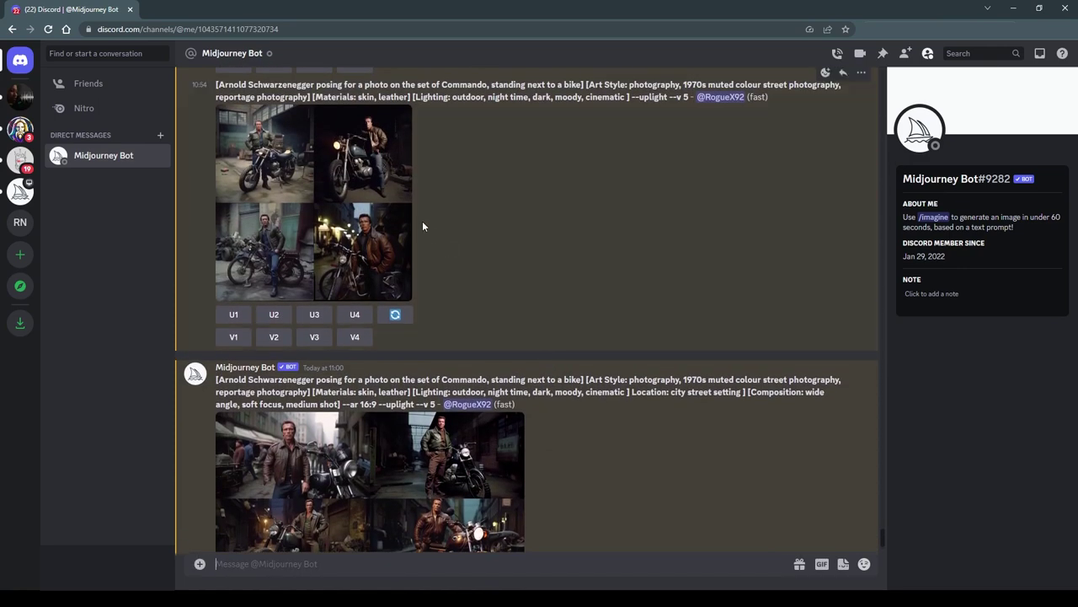
left_click(358, 206)
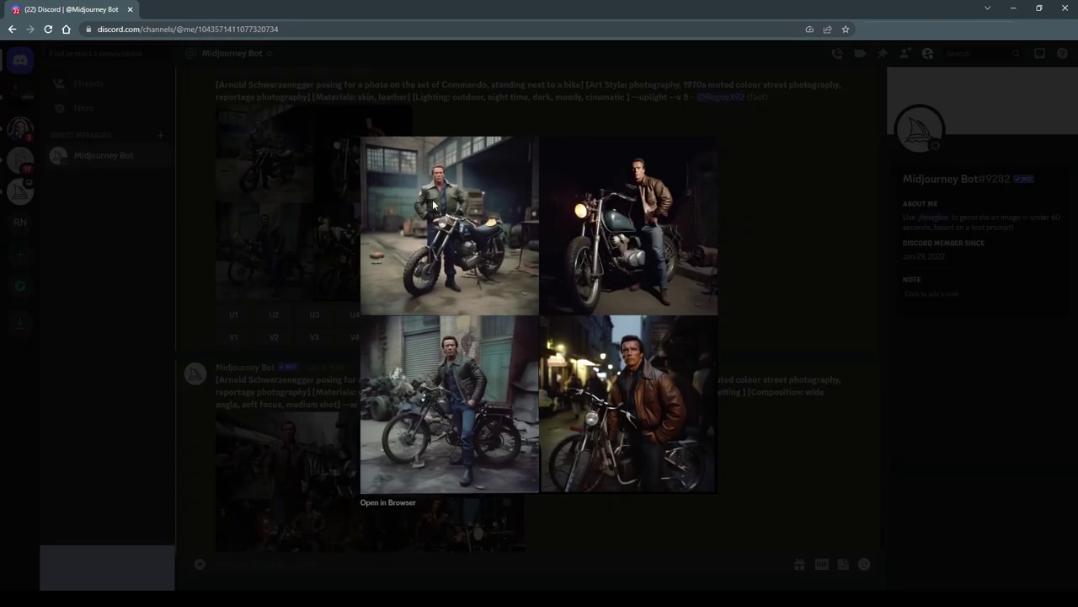
left_click(819, 232)
left_click(404, 460)
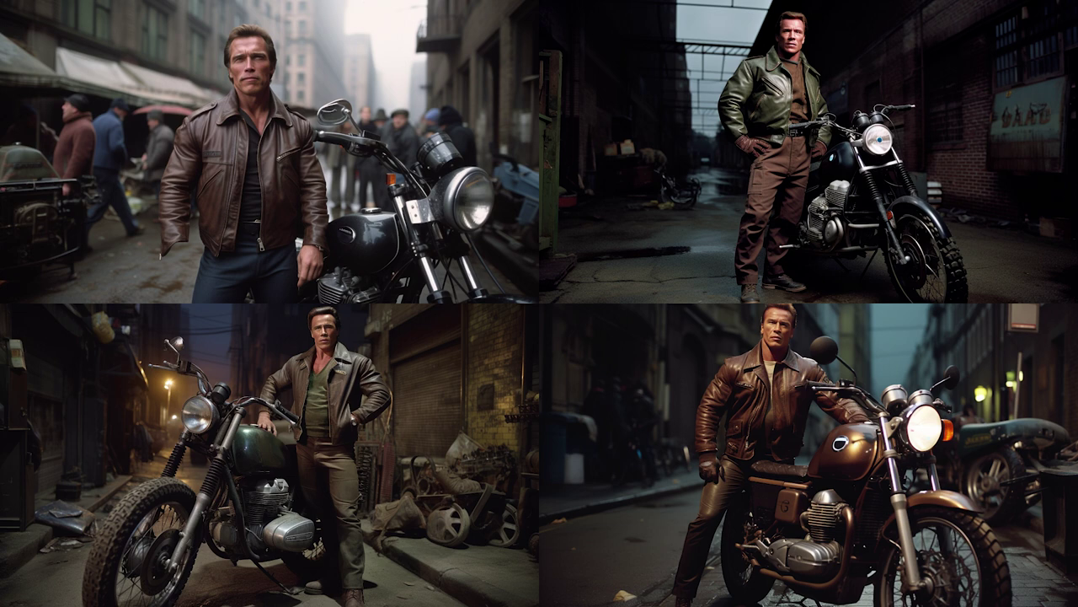
key("Escape")
Step: View the close-up result's grid and highlight the Composition sections of the close-up and wide-angle prompts to compare them
scroll(582, 522, "down", 3)
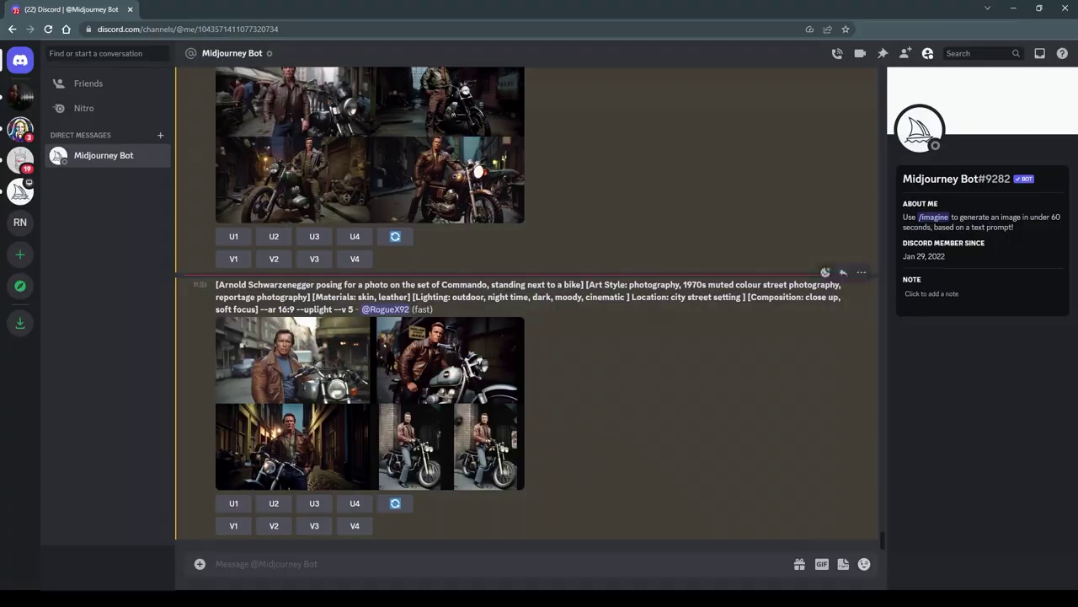
left_click(412, 379)
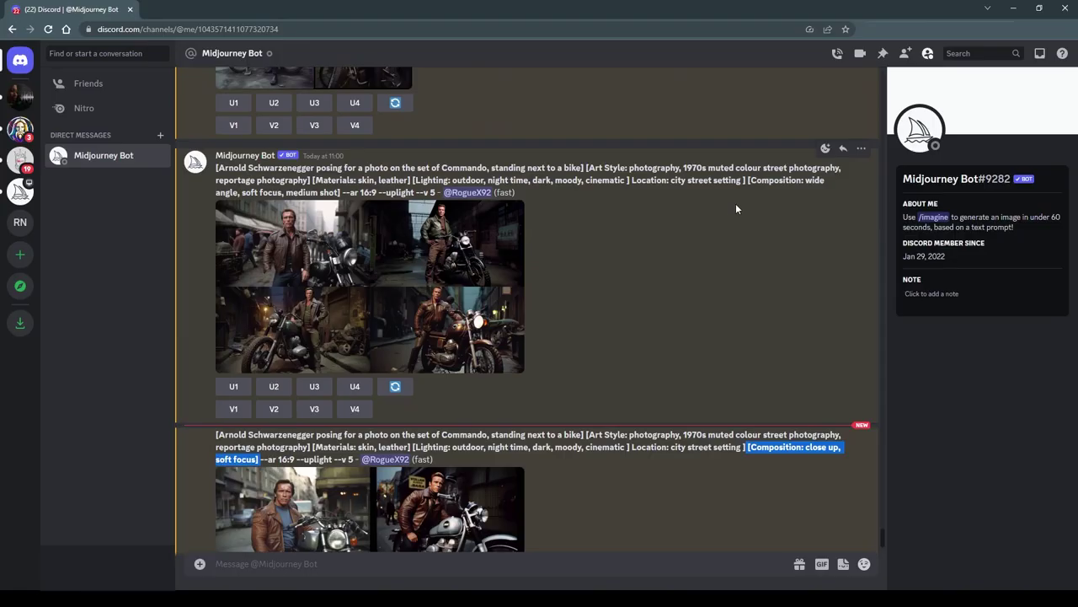
left_click_drag(736, 203, 329, 204)
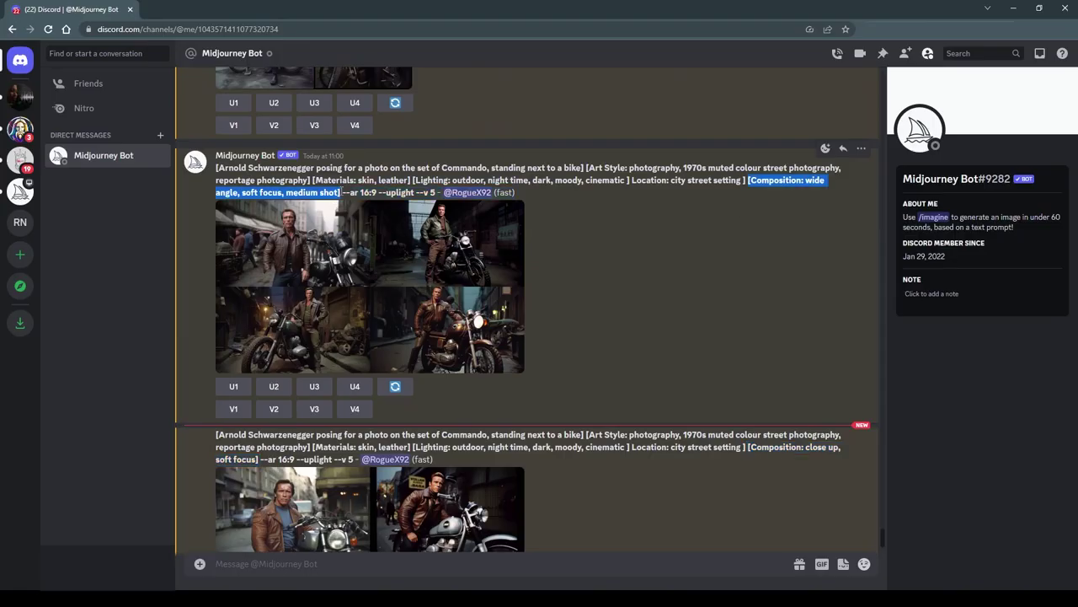
Step: Reuse the close-up prompt in a new /imagine command with Art Style "digital art, high contrast, realistic acrylic painting", copy the full prompt, and submit it
type("/imagine")
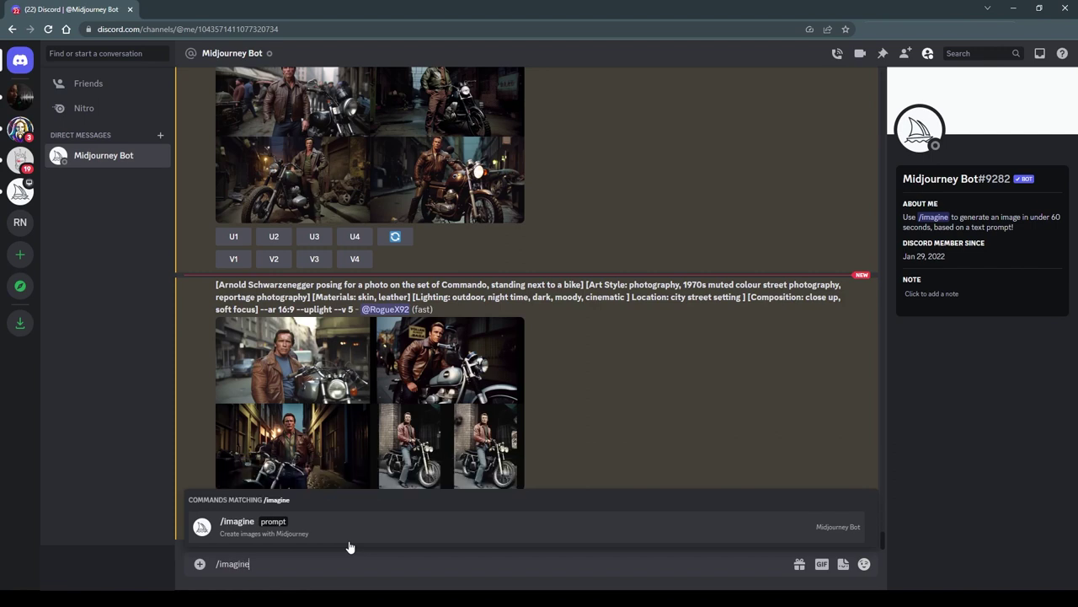
key("Return")
type("[Arnold Schwarzenegger posing for a photo on the set of Commando, standing next to a bike] [Art Style: photography, 1970s muted colour street photography, reportage photography] [Materials: skin, leather] [Lighting: outdoor, night time, dark, moody, cinematic ] Location: city street setting ] [Composition: close up, soft focus] --ar 16:9")
left_click_drag(653, 540, 398, 553)
type("digital art, high contrast, realita")
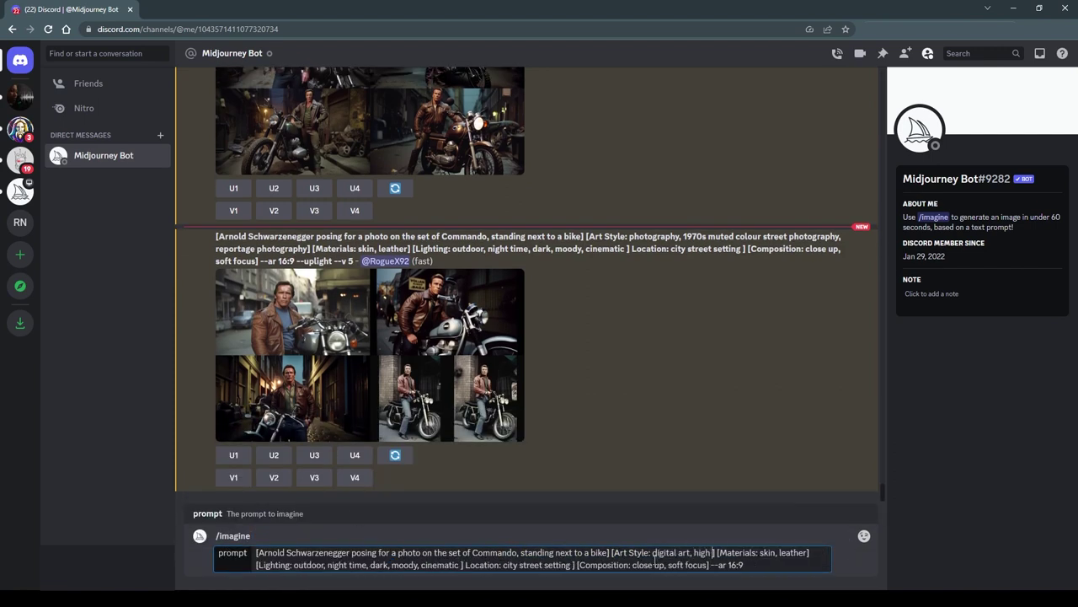
type("crylic painting")
left_click(749, 540)
type("realistic")
key("ctrl+a")
key("ctrl+c")
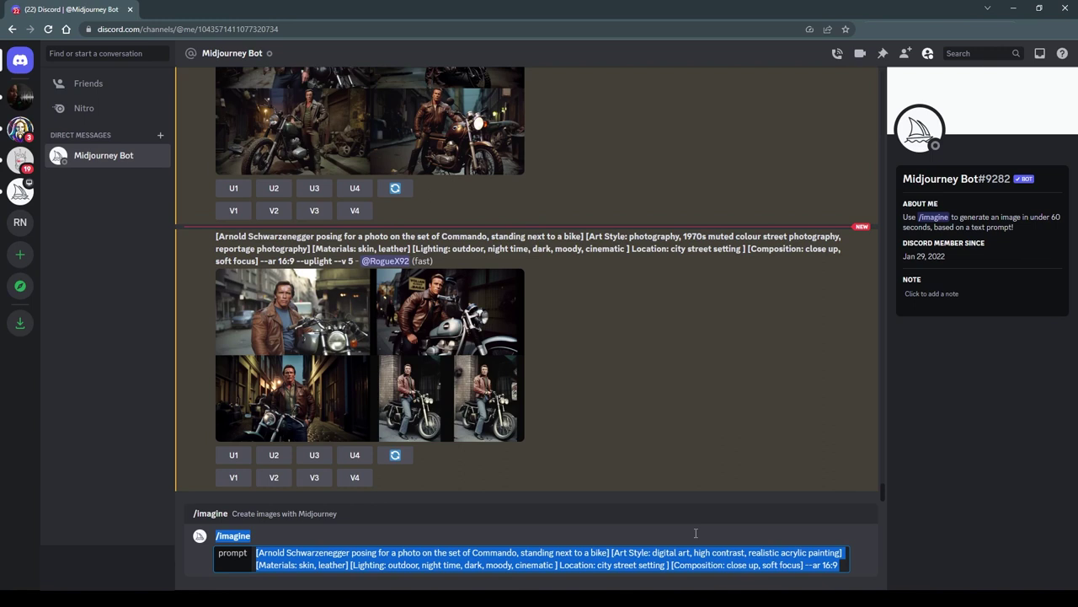
key("Return")
Step: Paste the copied prompt into a new /imagine command and add "clay" to its Materials section
type("/imagine")
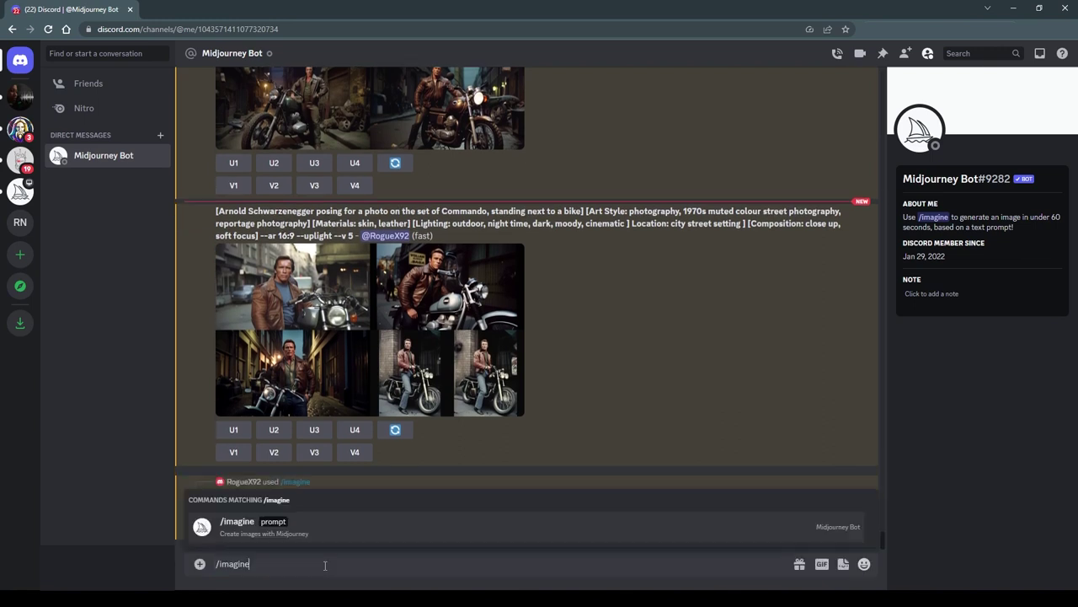
key("Tab")
key("ctrl+v")
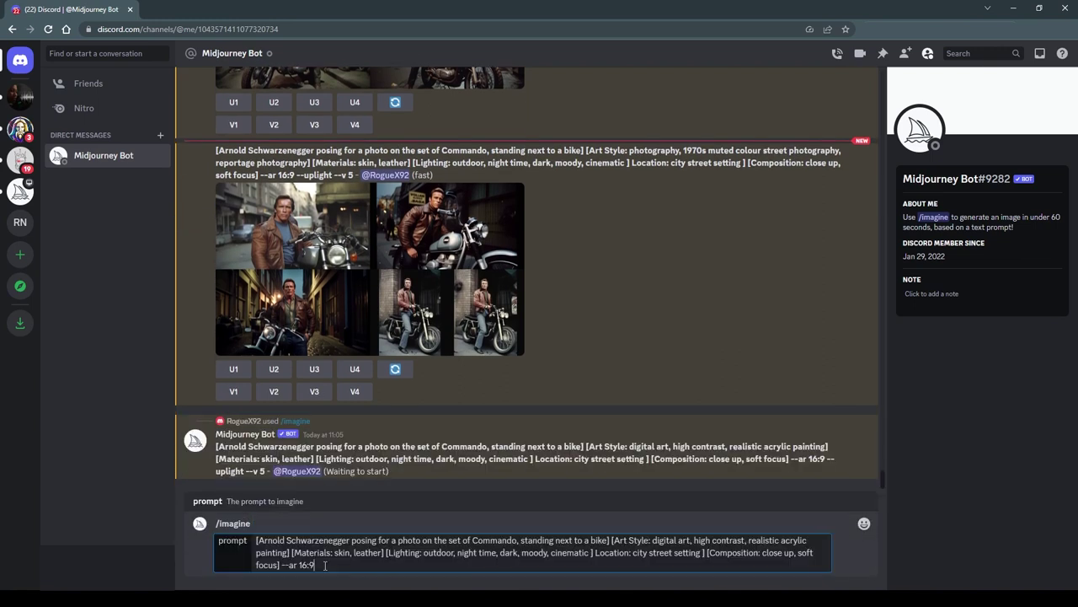
type(", clay")
Step: Replace "high contrast, realistic acrylic painting" in the Art Style section with "disney style, animated design, claymation, 3d art"
left_click_drag(694, 540, 284, 559)
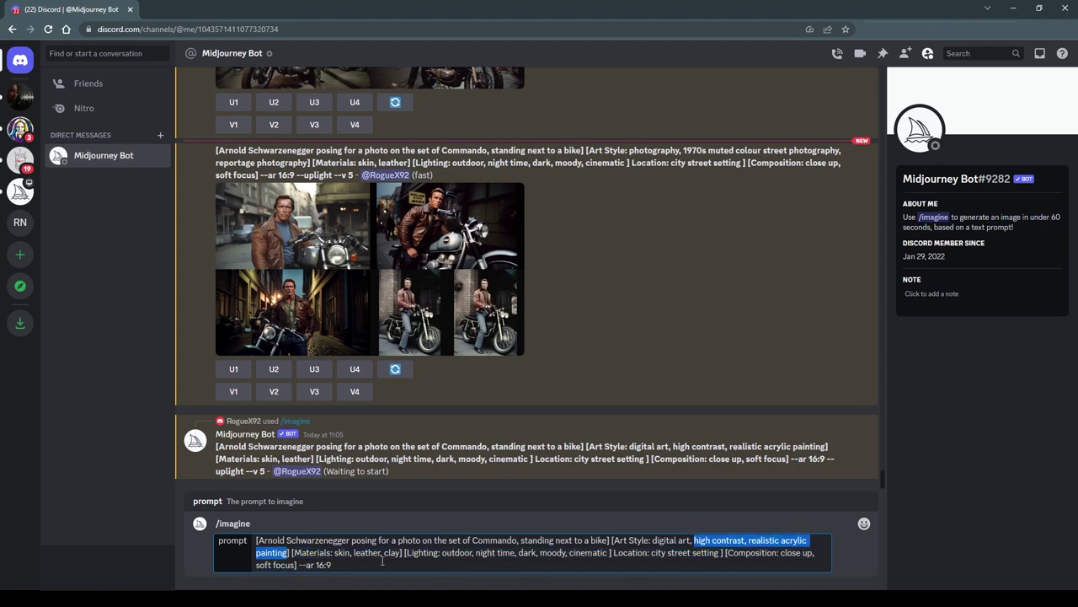
type("disney style, animated")
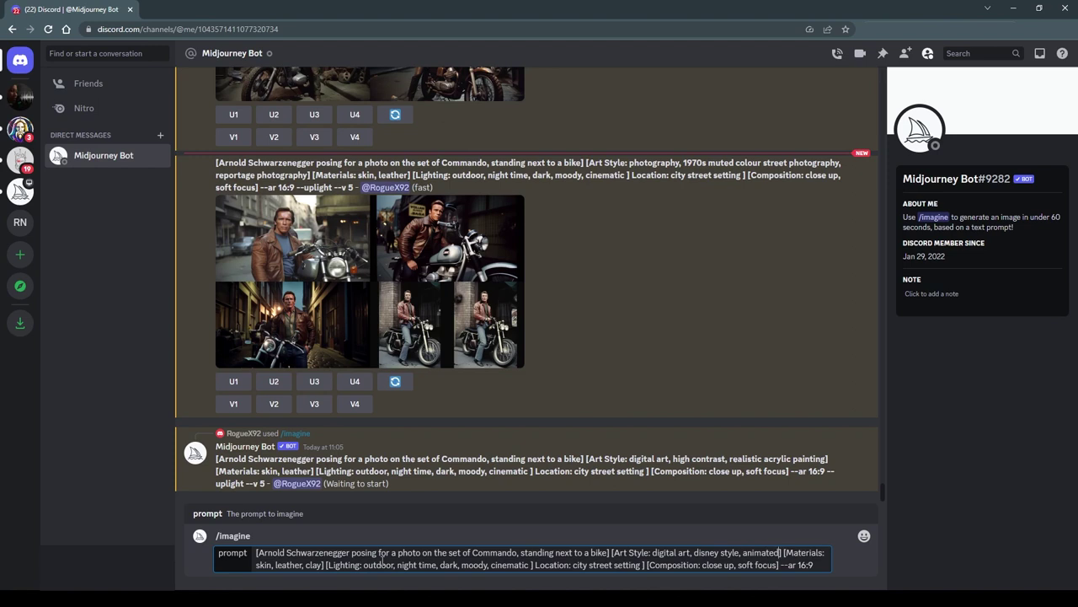
type(" design, claymation, 3d art")
Step: Add "high dynamic range, ambient occlusion" before "cinematic" in the Lighting section and submit the prompt
left_click(608, 553)
type("high dynamic range, ambient lighting,")
key("Return")
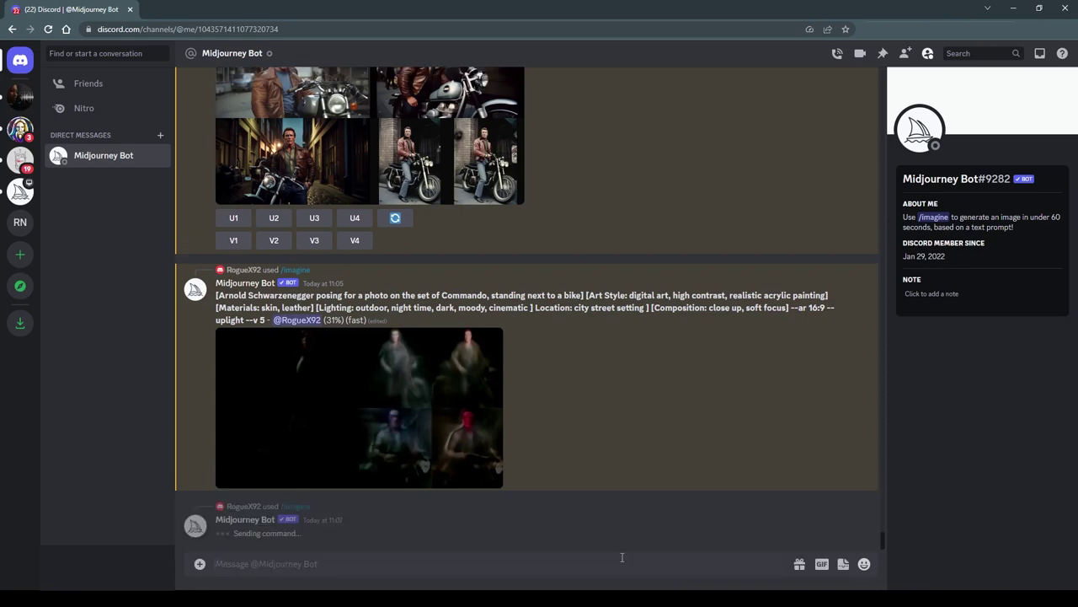
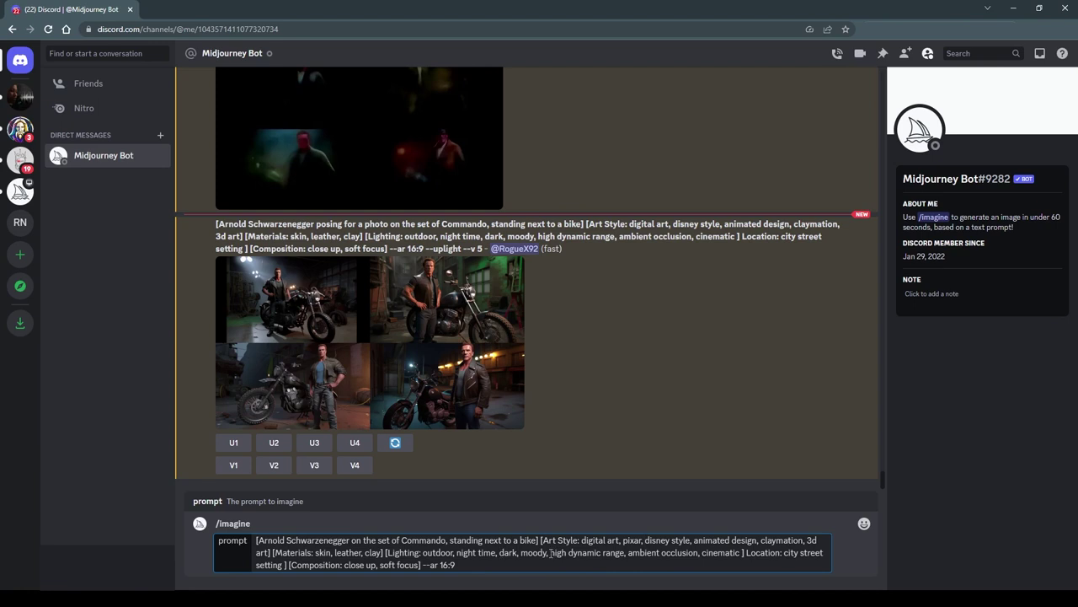
Step: Remove "high dynamic range" from the new prompt's Lighting section and replace "dark" with "well lit scene"
key("BackSpace")
double_click(508, 553)
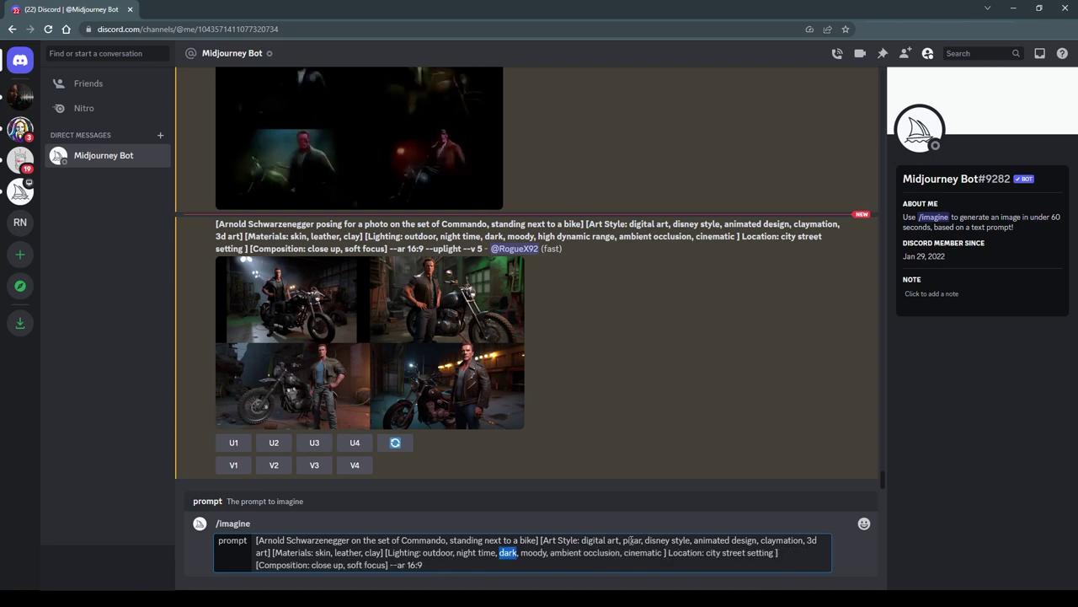
type("well lit scene")
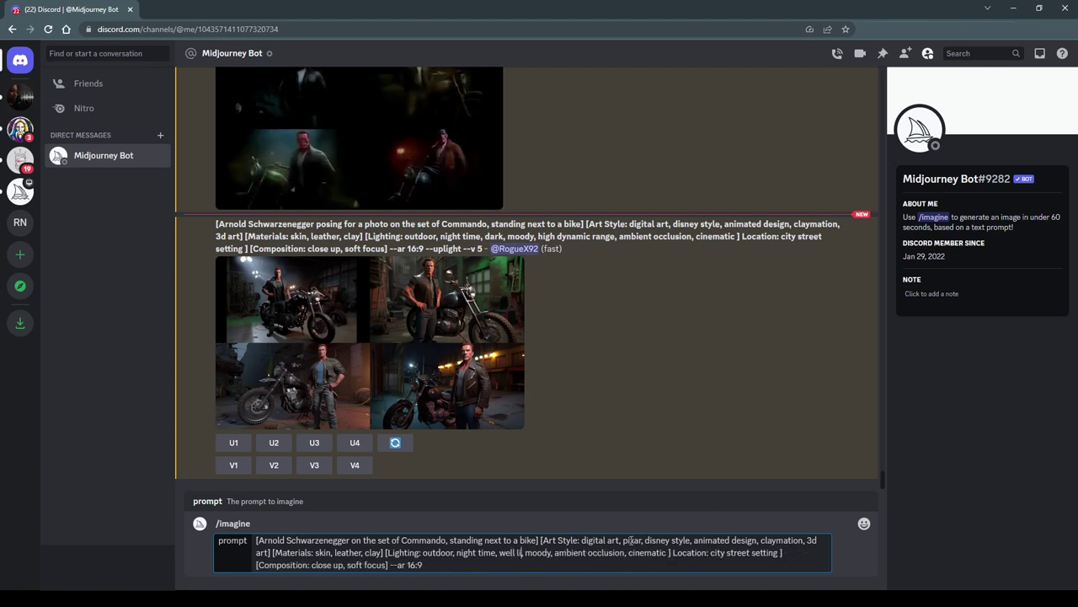
Step: Add "popmart" at the start of the Art Style section and submit the prompt
left_click(581, 540)
type("popmart,")
key("Return")
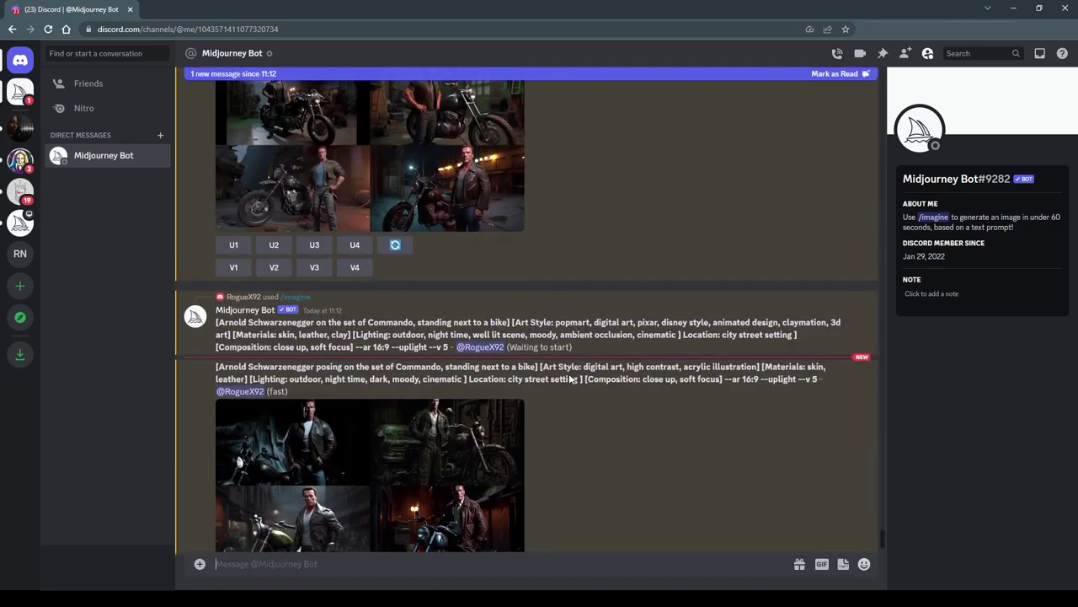
Step: Compare the enlarged image grids of the acrylic illustration result and the earlier wide-angle photography result
left_click(388, 394)
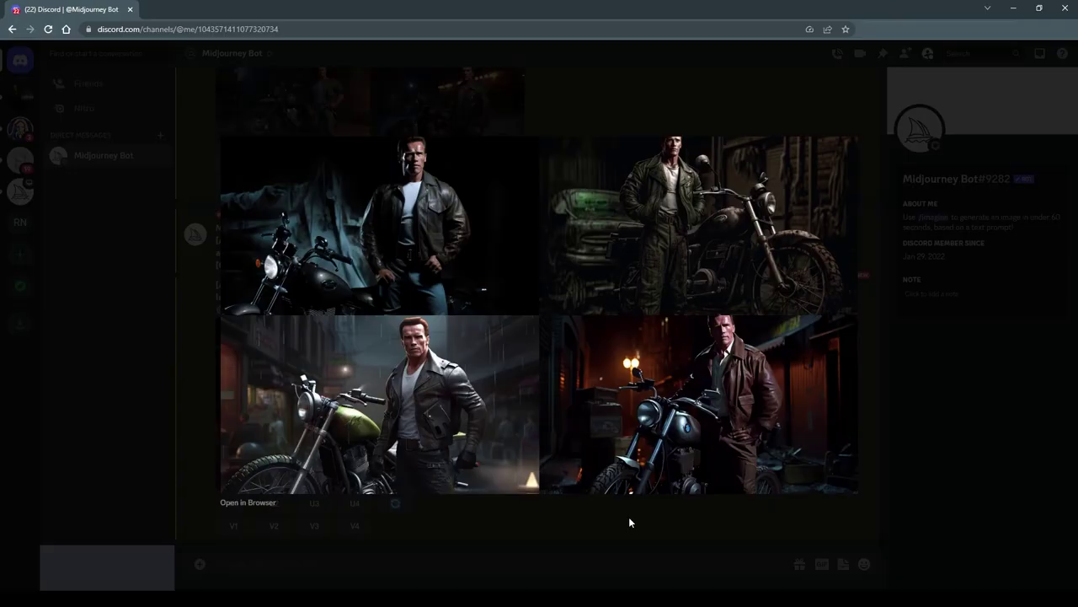
left_click(629, 516)
scroll(521, 215, "down", 3)
scroll(503, 241, "up", 3)
scroll(504, 241, "up", 10)
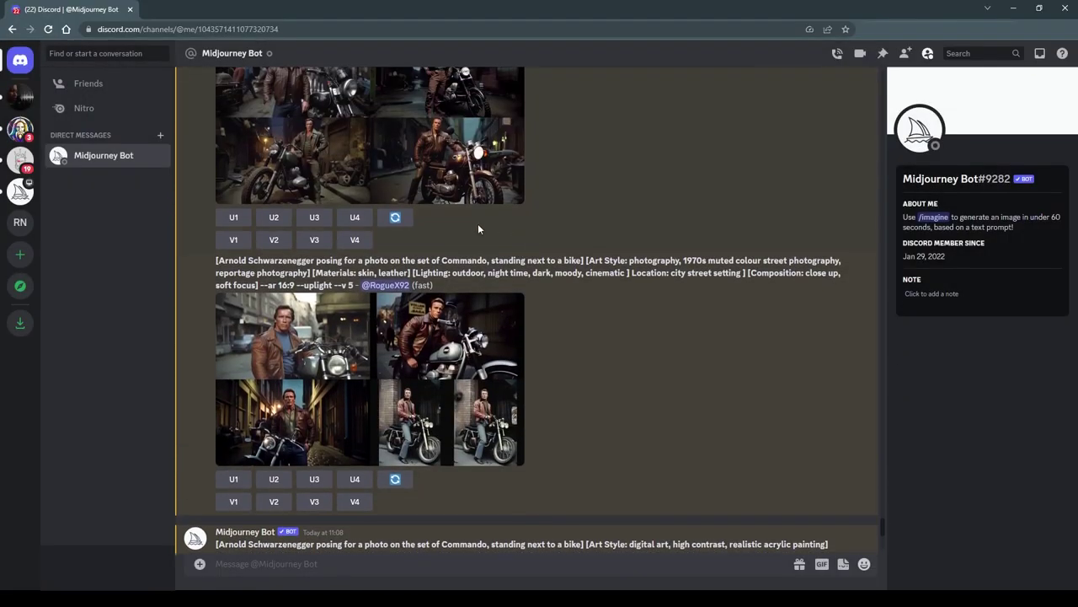
left_click(333, 239)
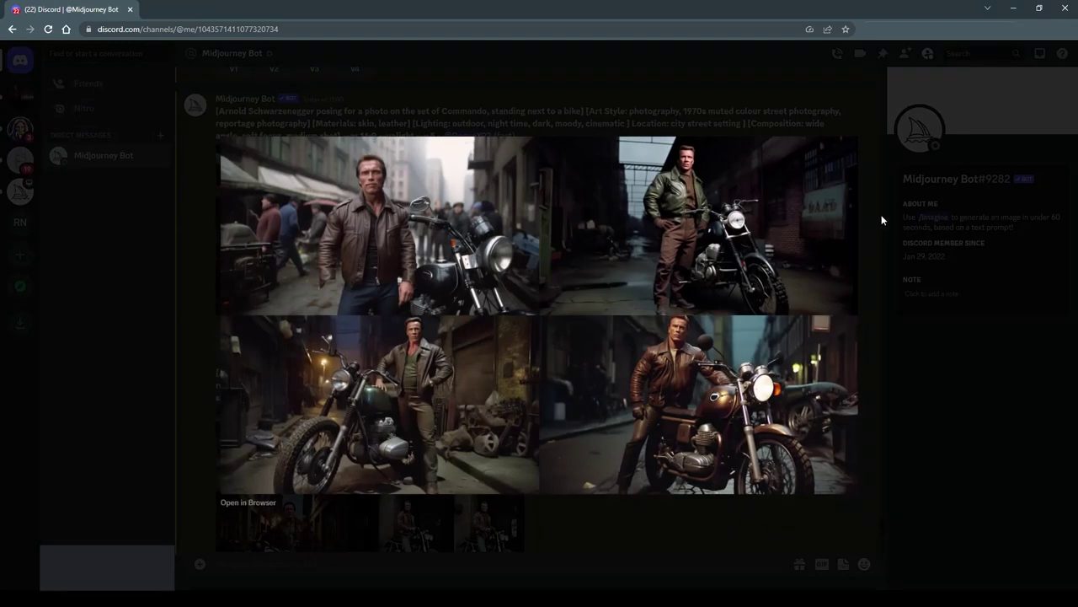
left_click(724, 84)
scroll(705, 271, "down", 10)
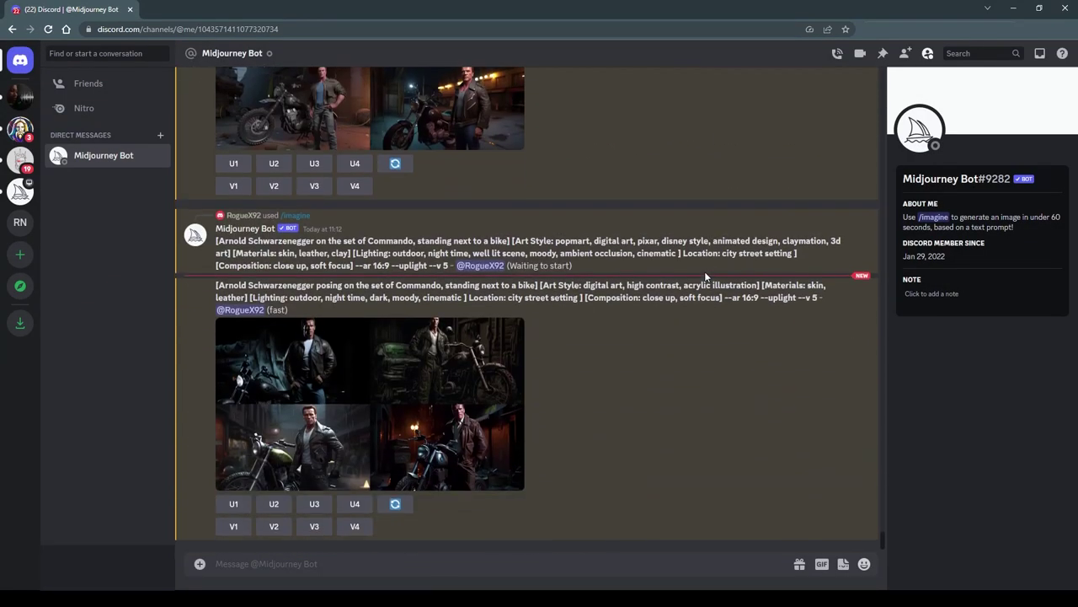
Step: View the enlarged acrylic illustration grid again and upscale its third image
left_click(379, 381)
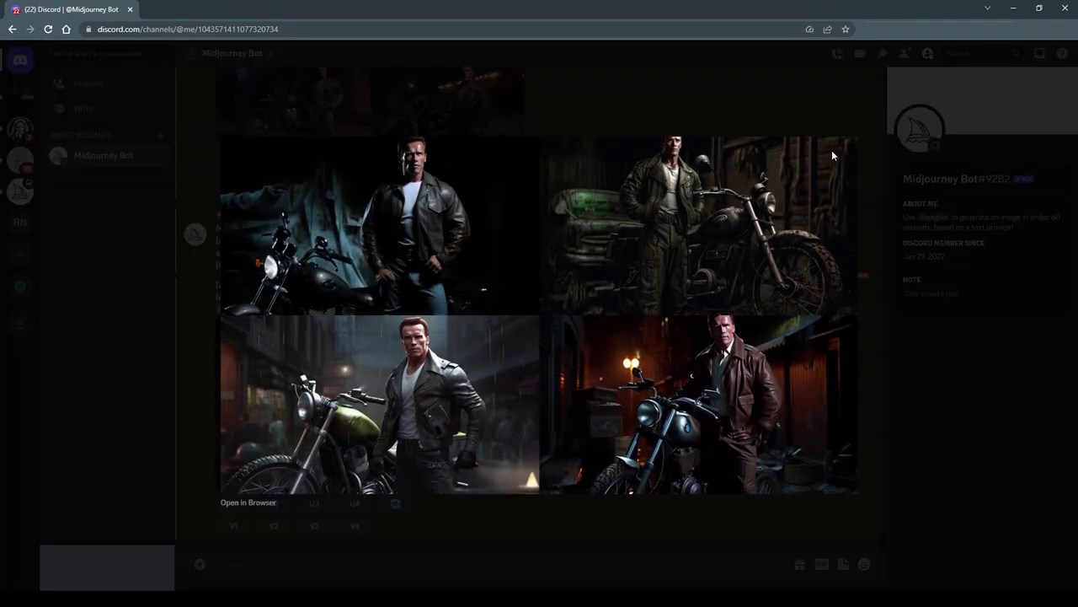
key("Escape")
left_click(404, 387)
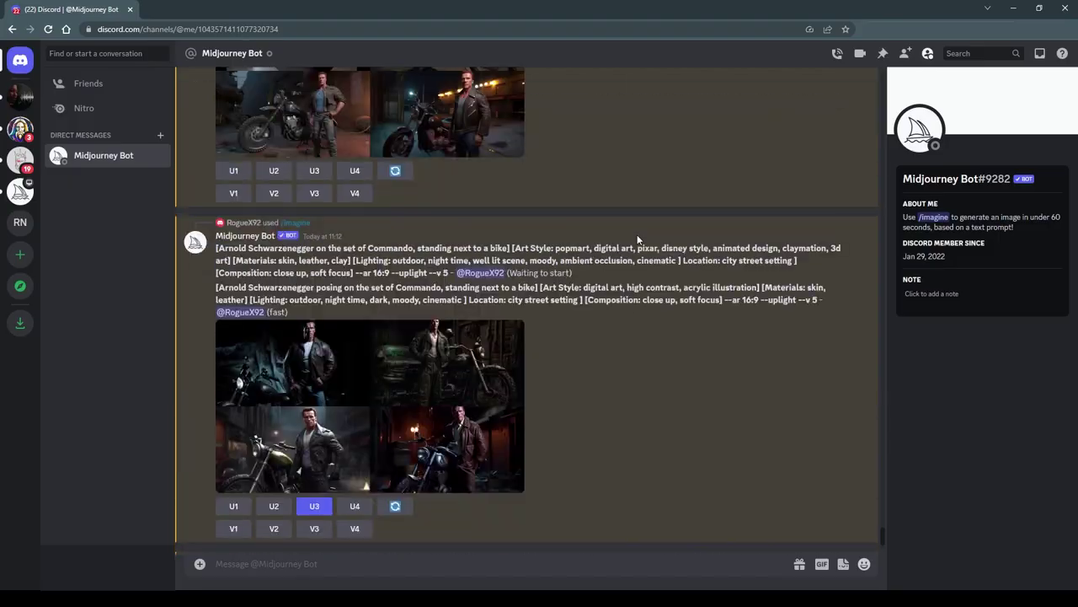
left_click(409, 386)
left_click(617, 99)
Step: View the enlarged disney-style claymation grid, upscale its third image, and look over the upscaled results
scroll(584, 233, "up", 3)
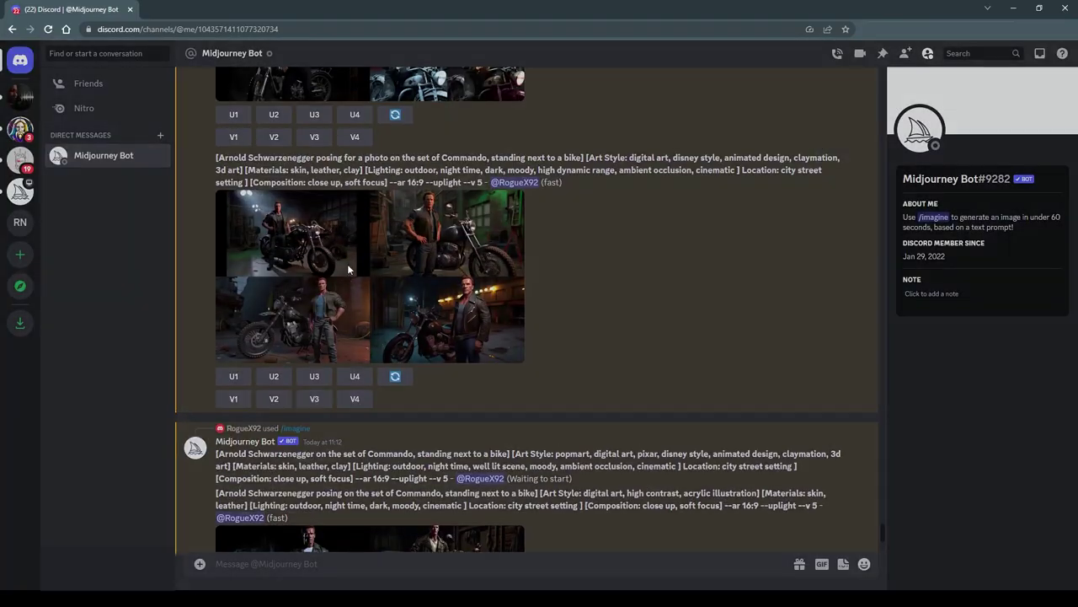
left_click(349, 270)
left_click(737, 77)
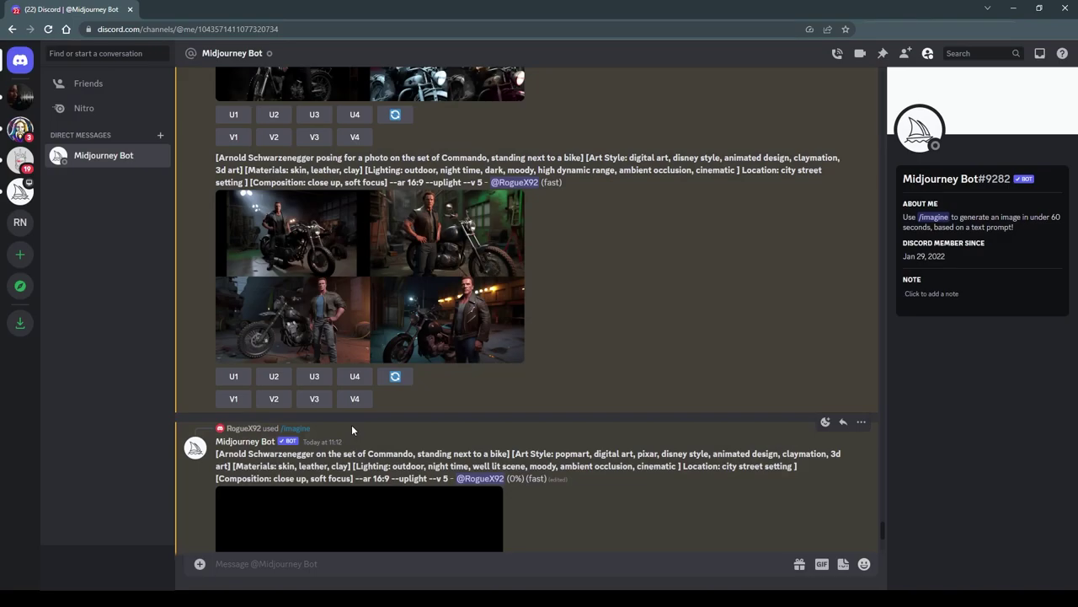
scroll(627, 322, "down", 4)
scroll(629, 324, "down", 5)
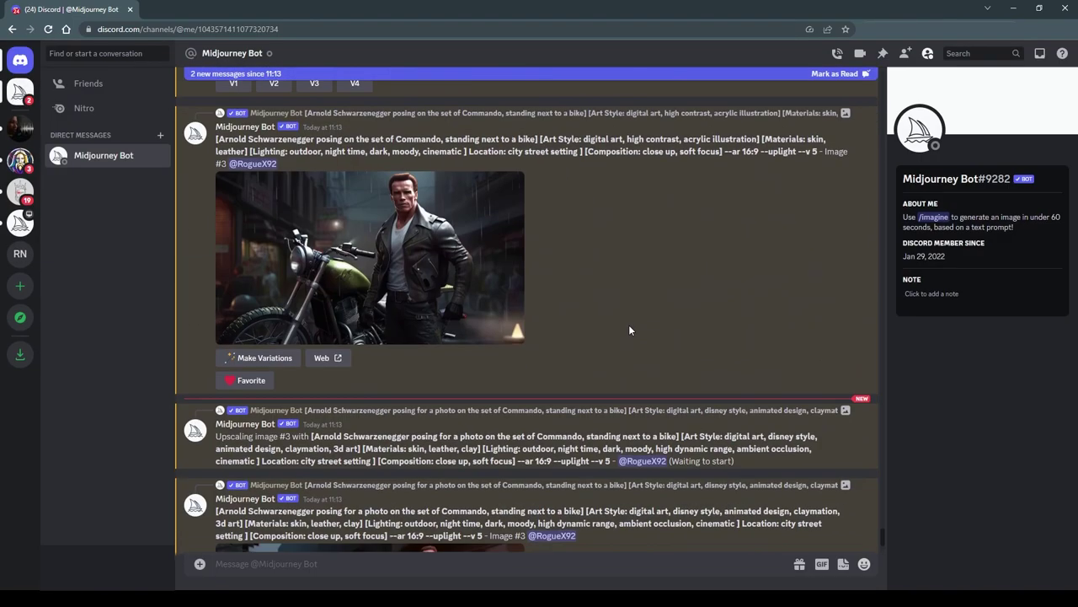
scroll(628, 325, "up", 1)
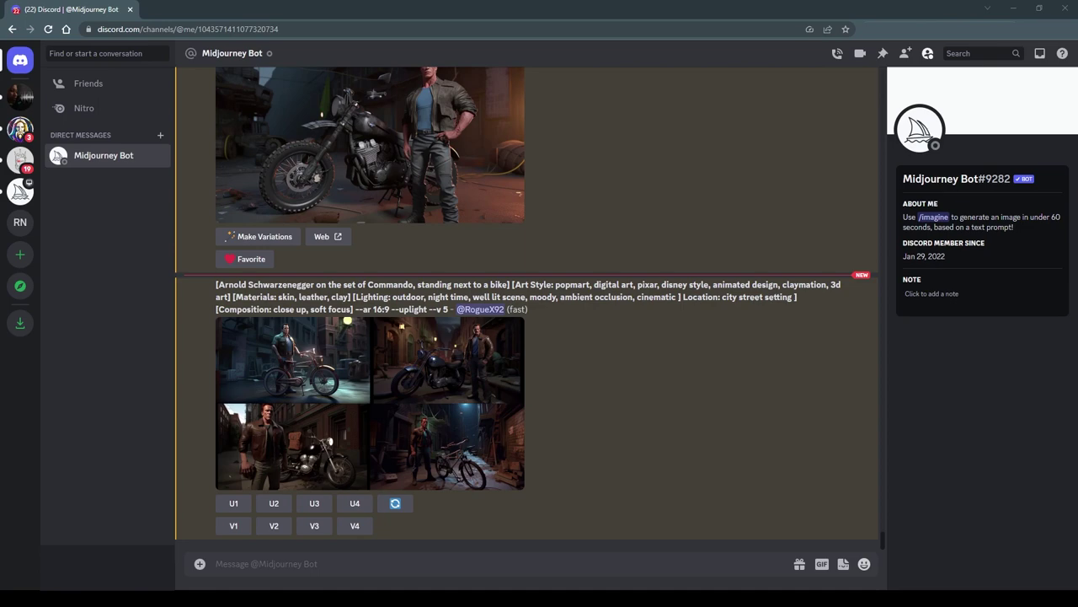
Step: View the popmart image grid and copy its prompt, up to --ar 16:9, into a new /imagine prompt
left_click(477, 401)
left_click_drag(216, 284, 389, 309)
key("ctrl+c")
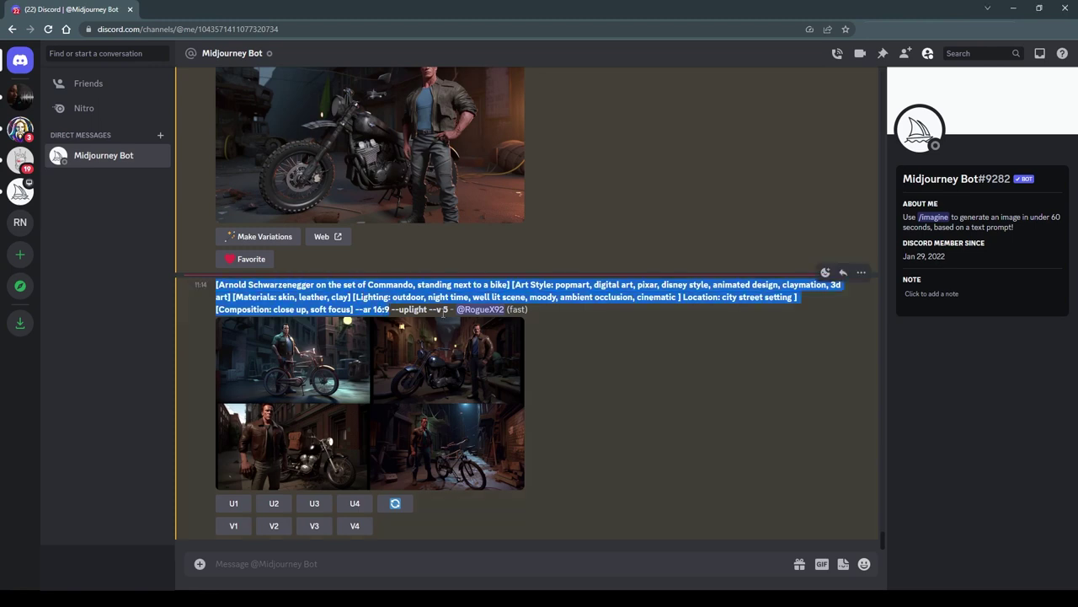
left_click(293, 552)
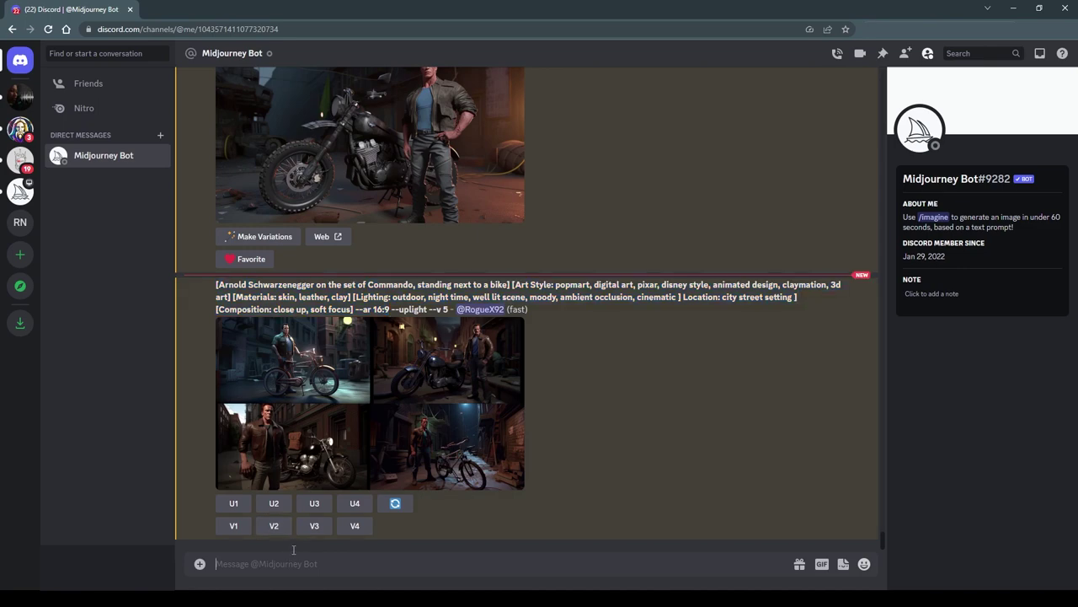
type("/imagine prompt")
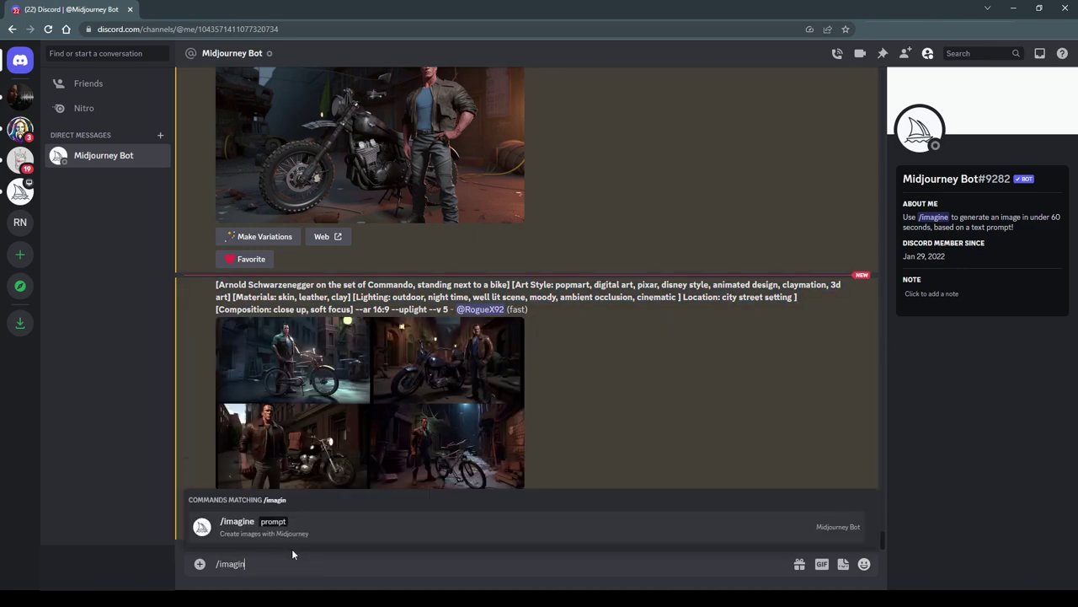
key("Tab")
key("ctrl+v")
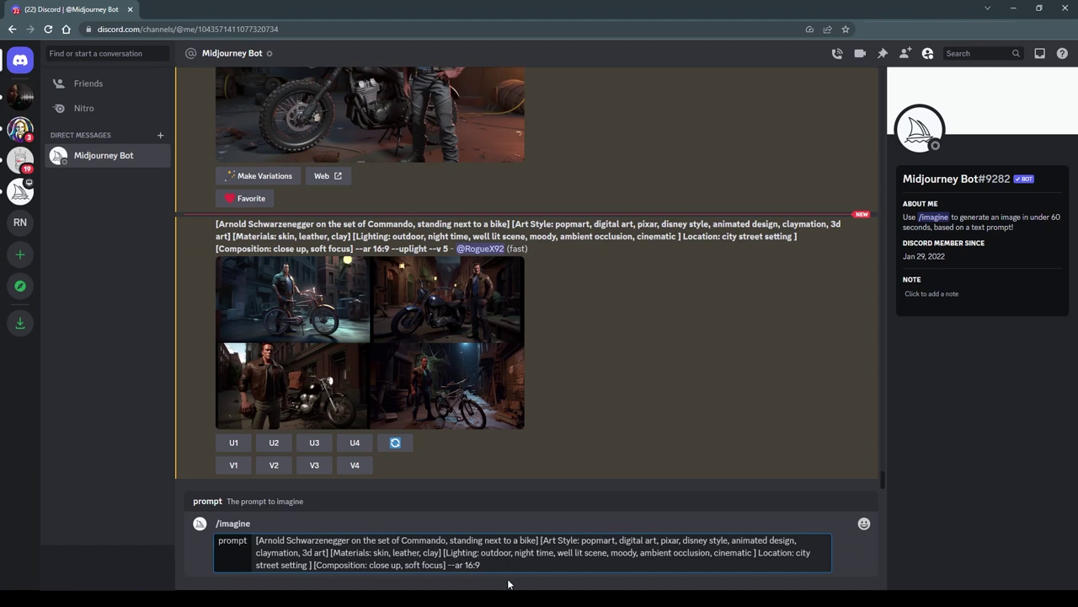
Step: Insert empty [Realism: ] and [Rendering Style: ] sections before --ar 16:9 in the prompt
type("[Realism: ] [Rendering Style: ]")
left_click(447, 564)
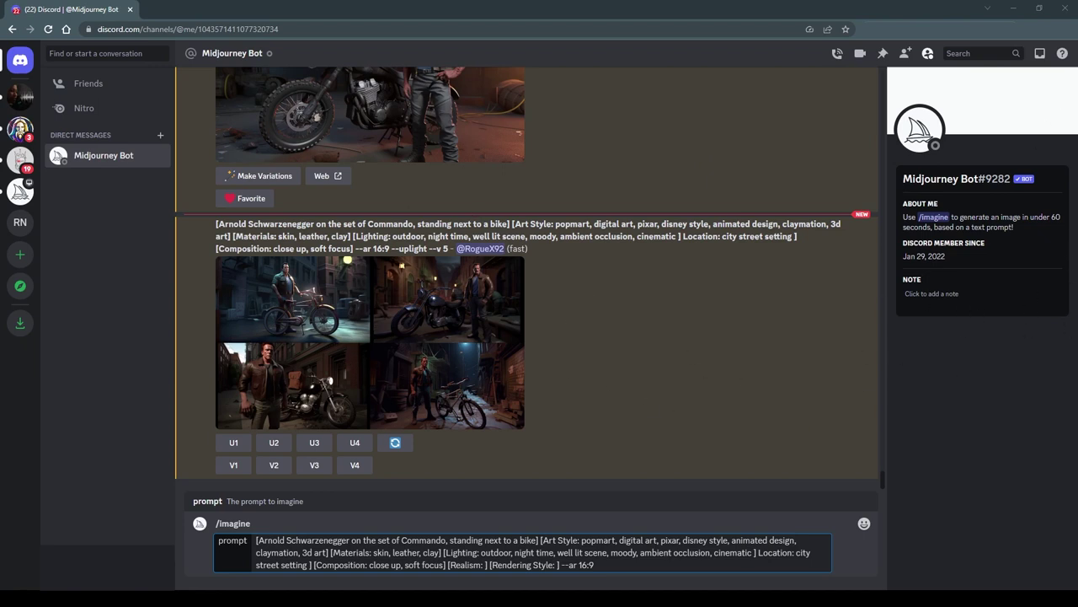
Step: Add bright colors, stylefine and luster to the Lighting section, remove cinematic, and move ambient occlusion to Rendering Style
left_click(619, 541)
key("ctrl+a")
type("[Arnold Schwarzenegger on the set of Commando, standing next to a bike] [Art Style: popmart, digital art, pixar, disney style, animated design, claymation, 3d art] [Materials: skin, leather, clay] [Lighting: bright colors, outdoor, stylefine, luster, night time, well lit scene, moody, ] Location: city street setting ] [Composition: close up, soft focus] [Realism: ] [Rendering Style: ambient occlusion] --ar 16:9")
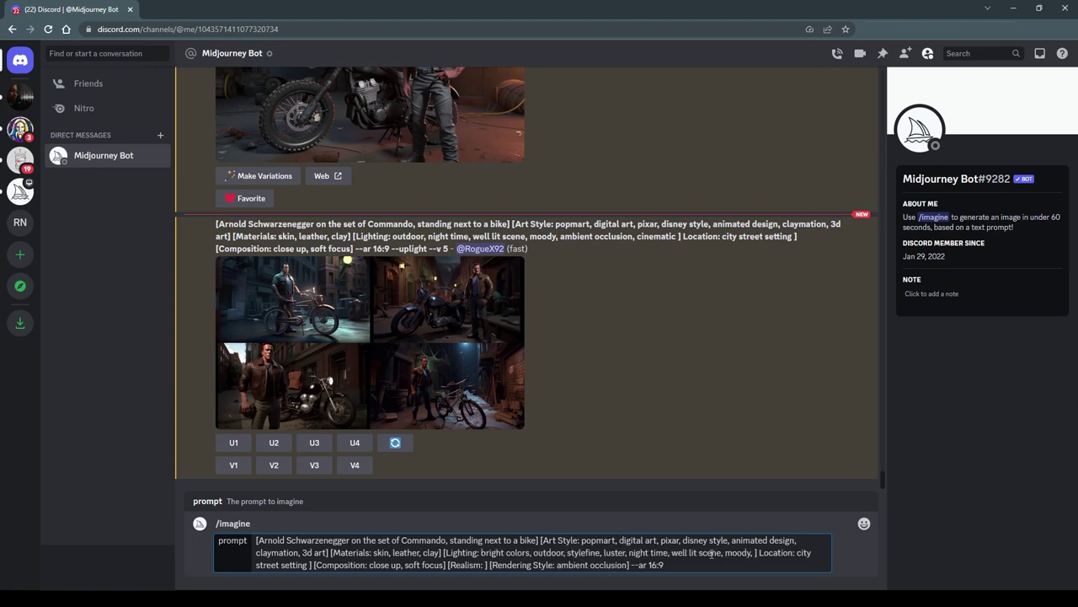
Step: Replace "digital art" with "blindbox toy" in the Art Style section
type("bl")
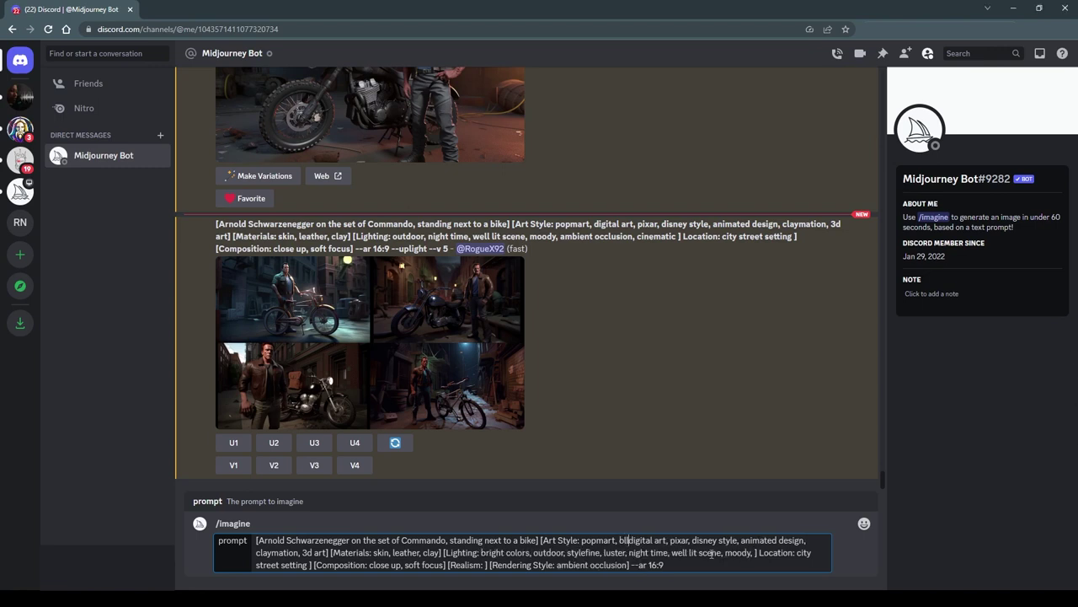
type("indbox toy,")
key("Delete")
key("Delete")
key("Delete")
key("Delete")
key("Delete")
key("Delete")
key("Delete")
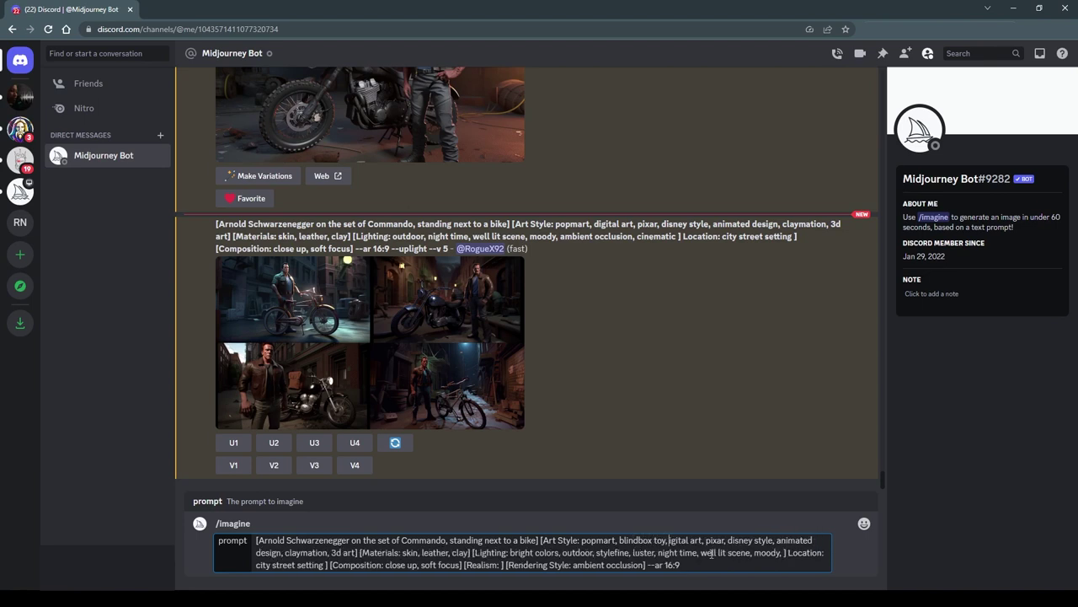
key("Delete")
key("Delete")
key("Delete")
key("Delete")
key("Delete")
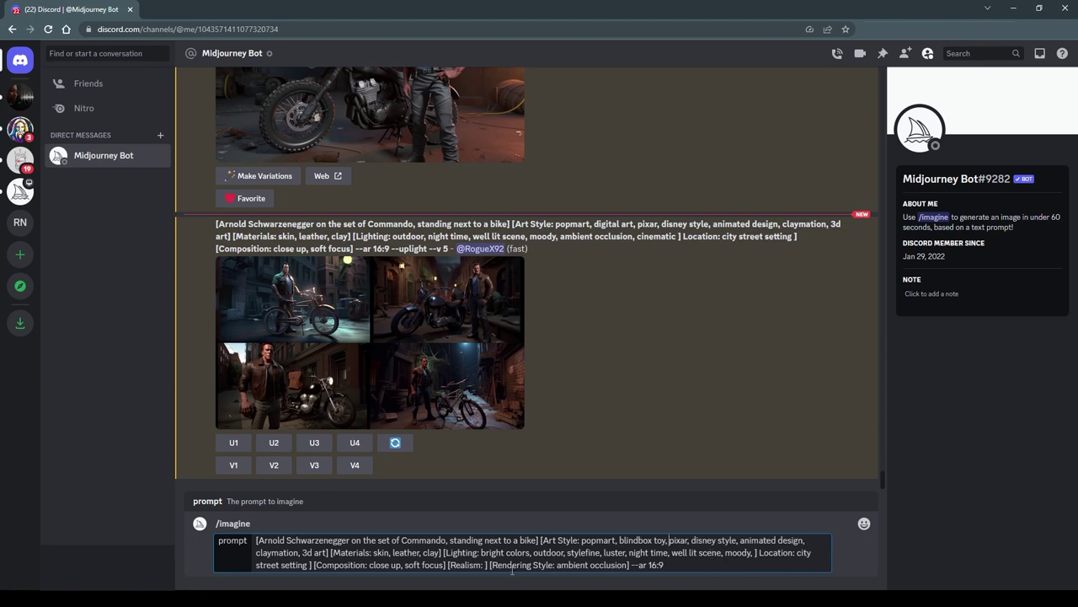
Step: Remove "claymation" from the Art Style section
double_click(267, 552)
key("BackSpace")
key("BackSpace")
key("BackSpace")
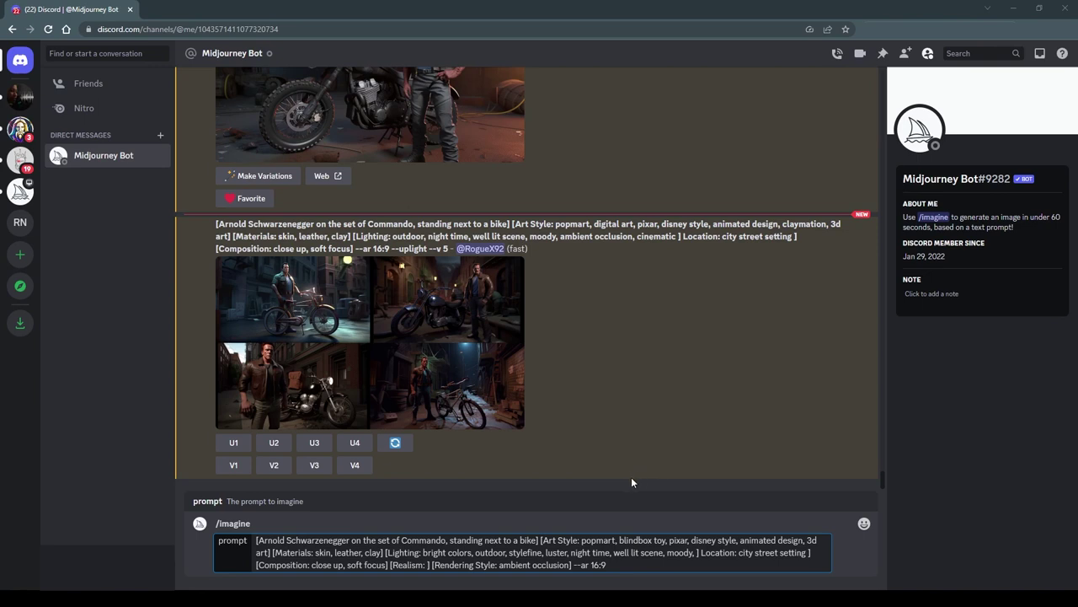
Step: Add "3D render octane render" after ambient occlusion in the Rendering Style section and submit the prompt
type(", 3D render octane render")
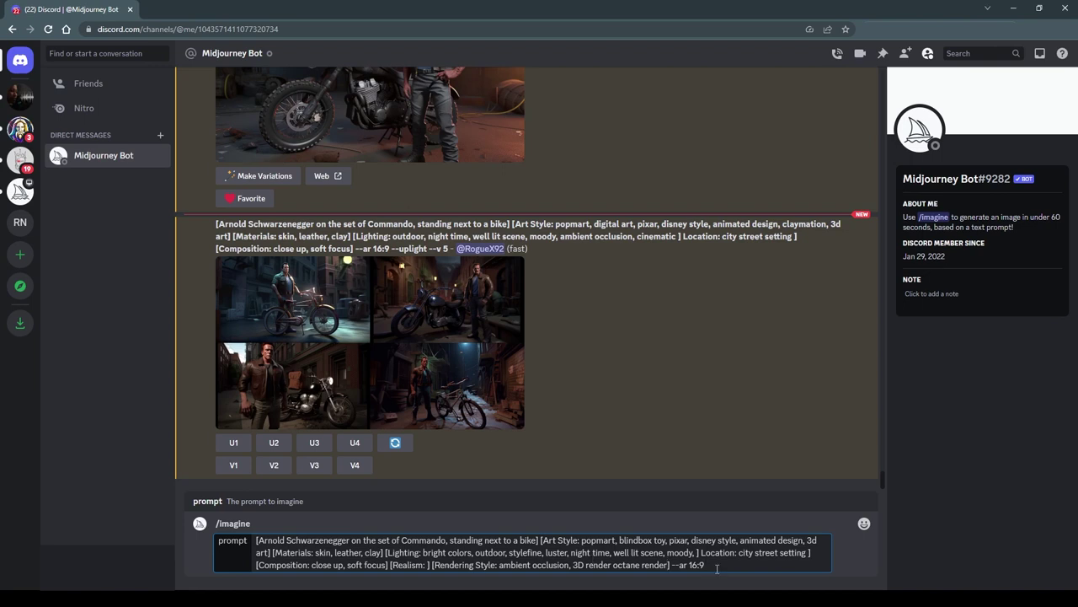
key("ctrl+a")
left_click_drag(717, 569, 372, 562)
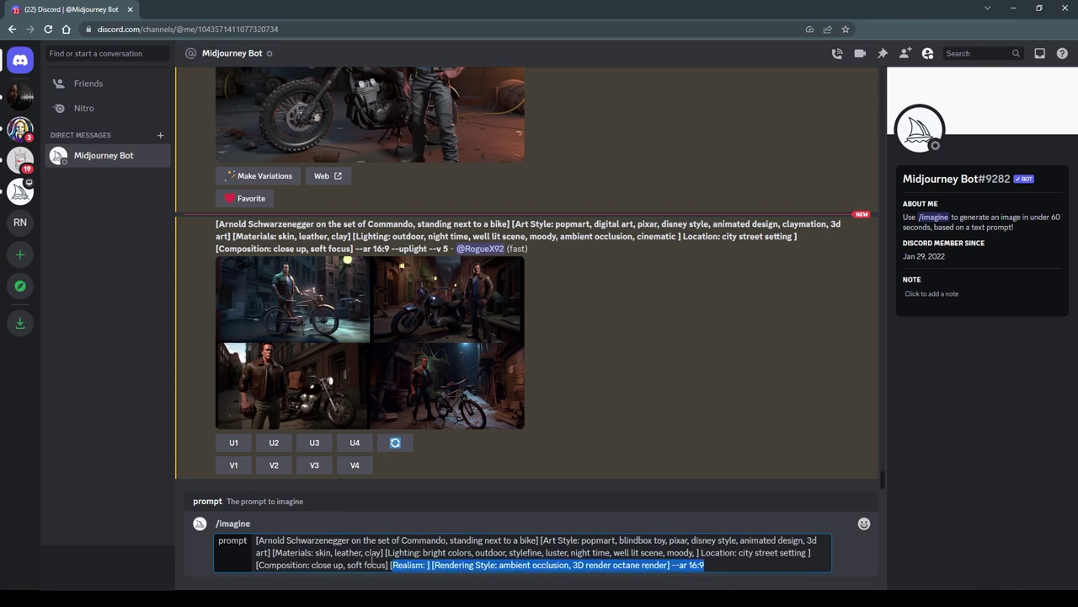
left_click(733, 560)
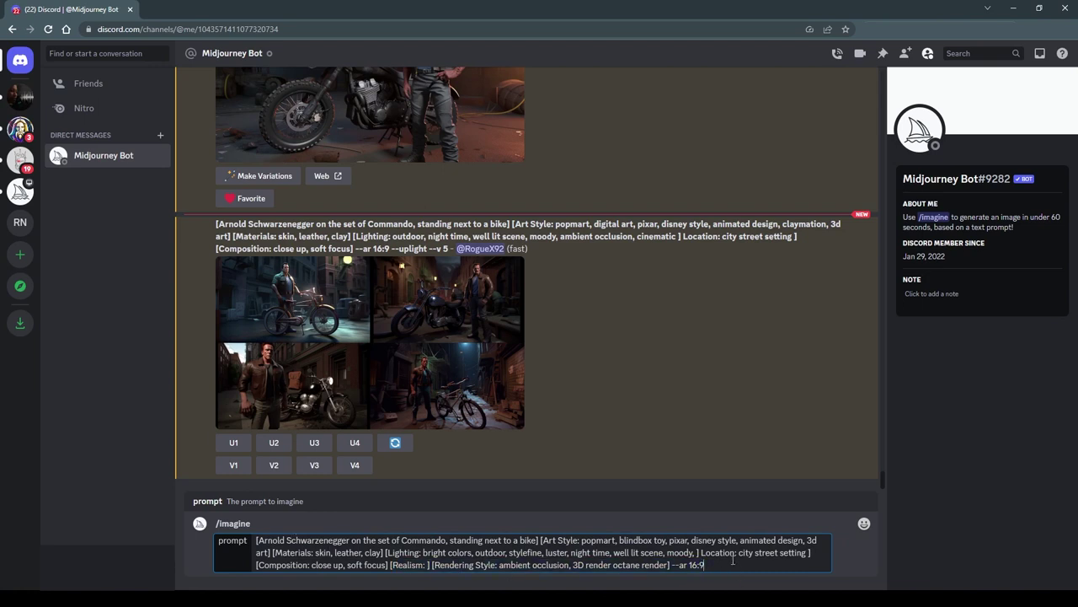
key("Return")
Step: Copy the earlier acrylic illustration prompt, up to --ar 16:9, into a new /imagine prompt
scroll(489, 310, "up", 10)
scroll(486, 317, "up", 3)
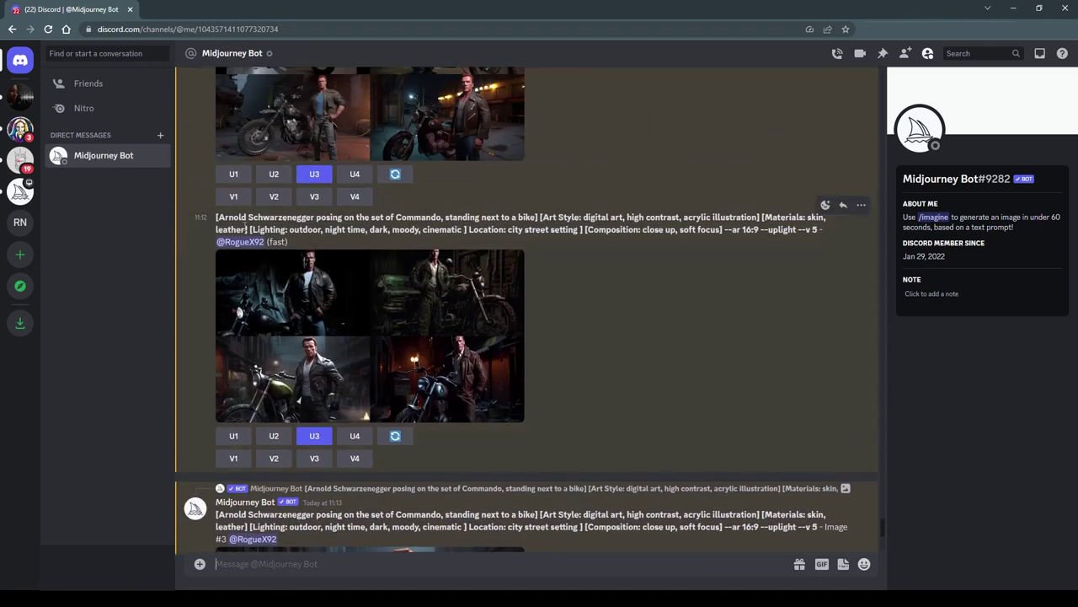
left_click_drag(217, 217, 760, 229)
key("ctrl+c")
scroll(754, 344, "down", 10)
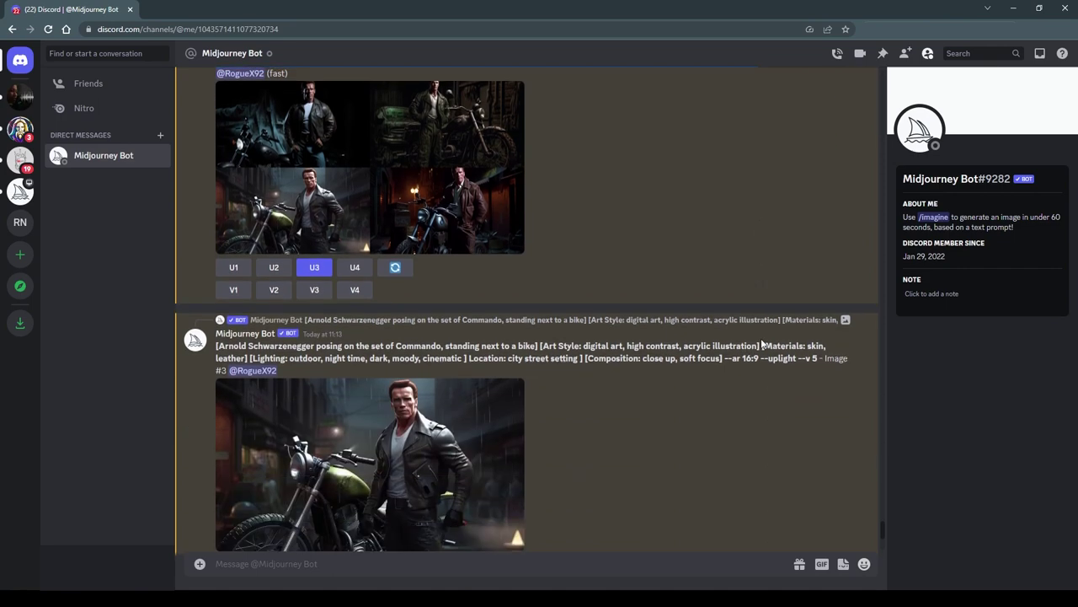
scroll(751, 342, "down", 1)
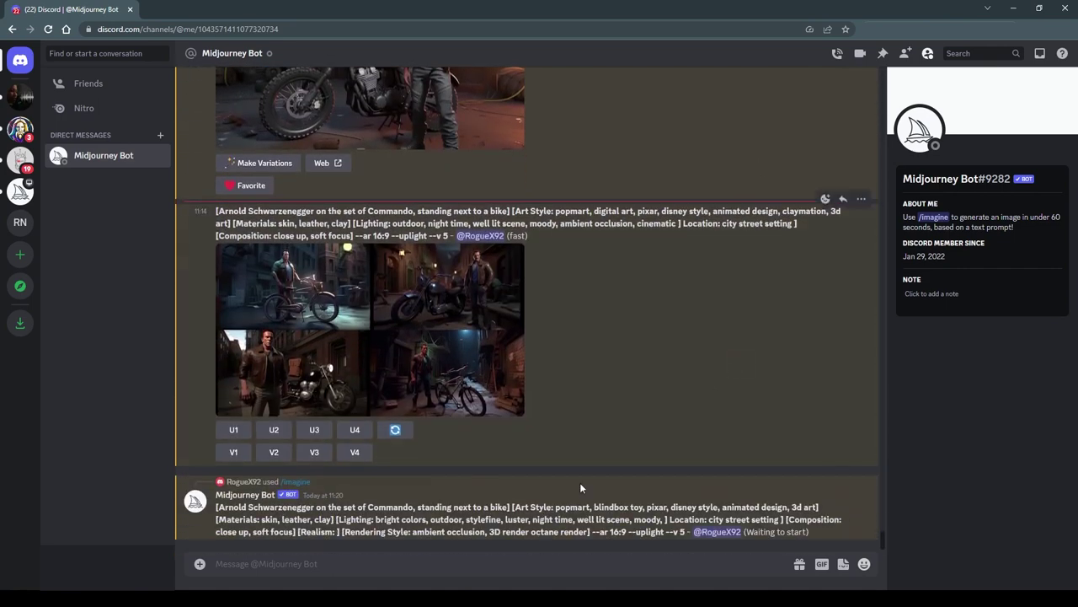
right_click(580, 482)
left_click(527, 569)
type("/ima")
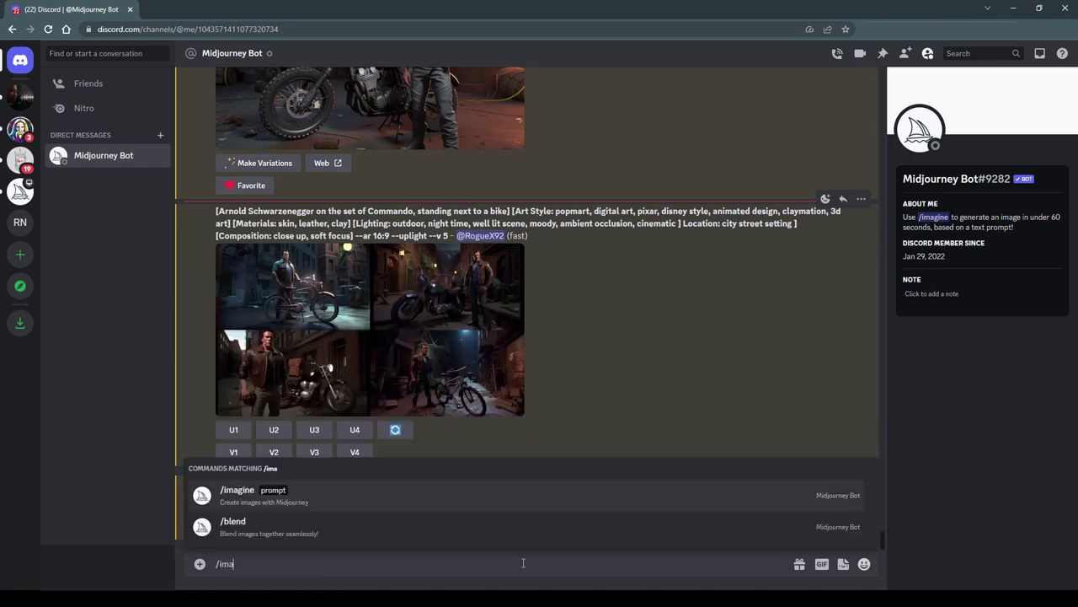
type("gine")
key("Tab")
key("ctrl+v")
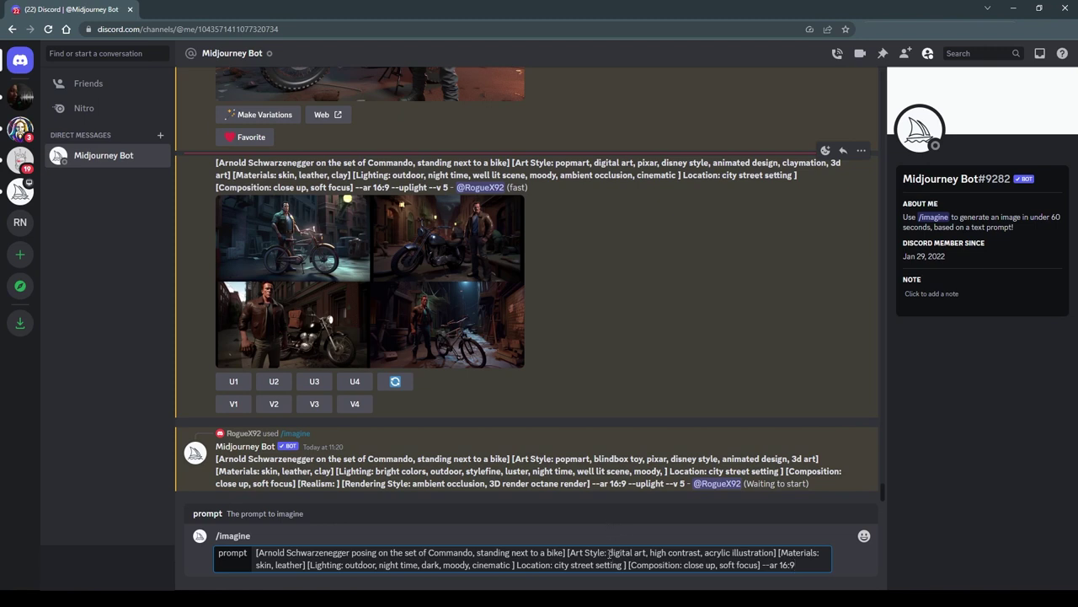
Step: Replace "acrylic illustration" in the Art Style section with "drawing, graphite pencil, black and white, illustration, charcoal"
left_click_drag(774, 554, 704, 553)
type("drawing, graphite pencil, black and white, illustration")
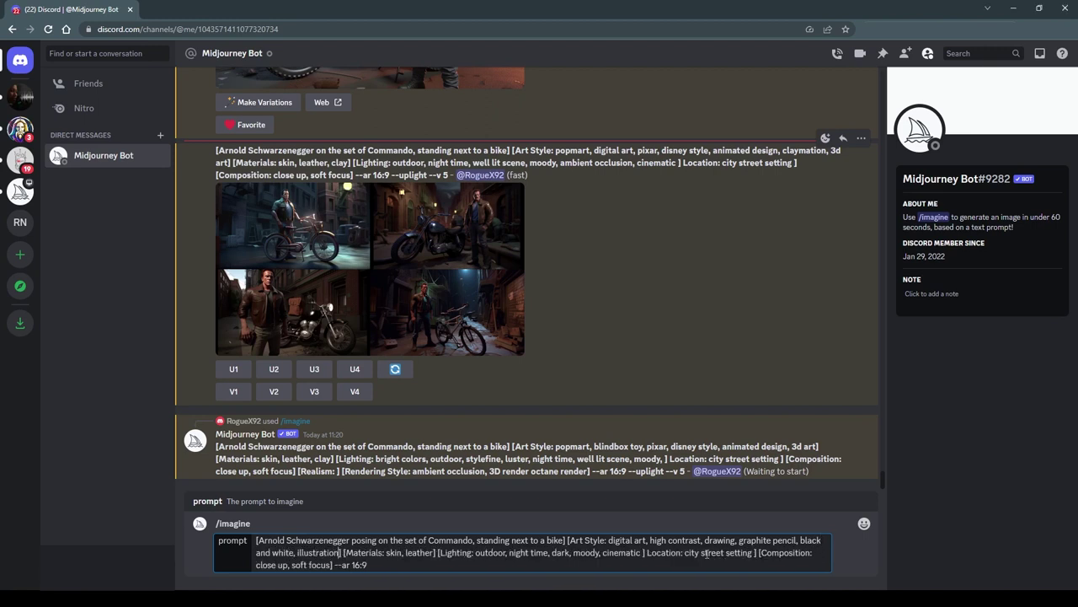
type(", cha")
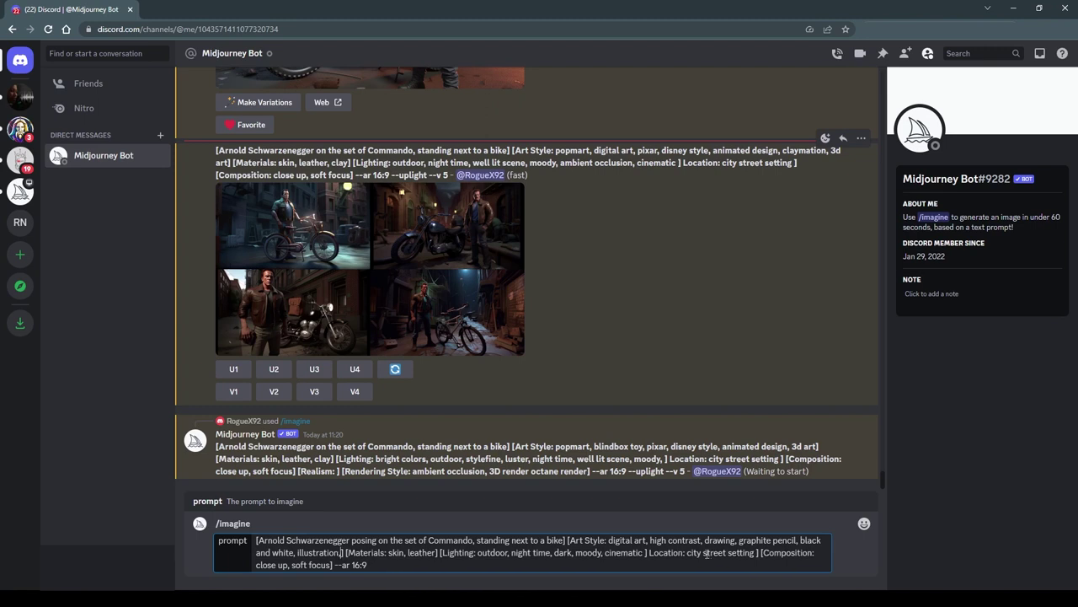
type("rcoal]")
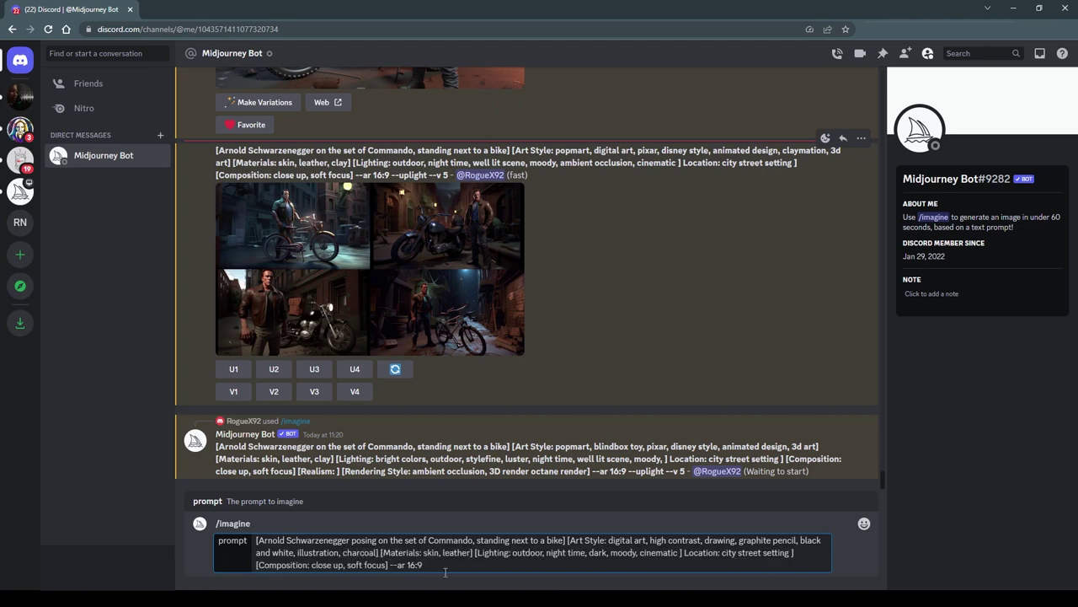
Step: Insert [Realism: digital art] and [Rendering Style: ambient occlusion, 3D render octane render] between the Composition section and --ar 16:9
left_click(390, 564)
type("[Rendering Style: ambient occlusion, 3D render octane render]")
left_click_drag(297, 471, 340, 471)
key("ctrl+c")
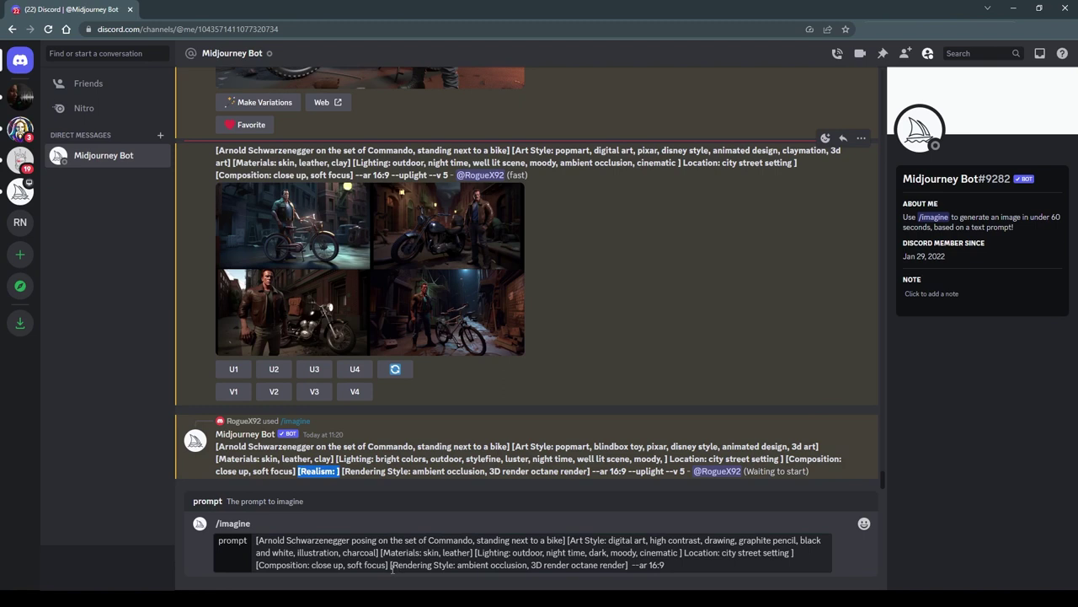
left_click(389, 564)
key("ctrl+v")
left_click(423, 564)
type("digital art")
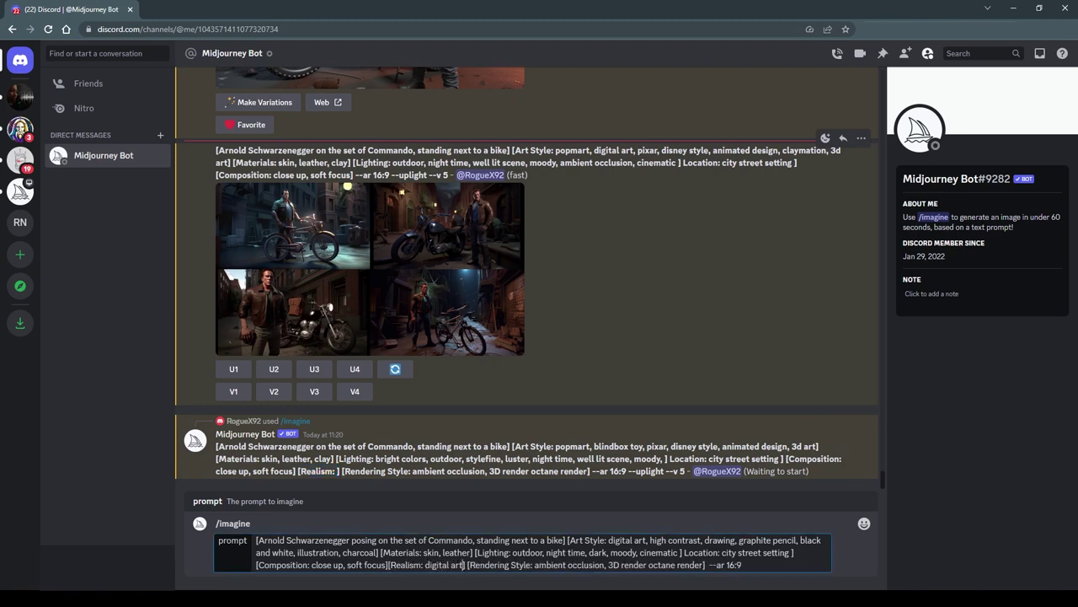
Step: Submit the graphite pencil drawing prompt and enlarge the image grid it generates
left_click(765, 565)
key("Return")
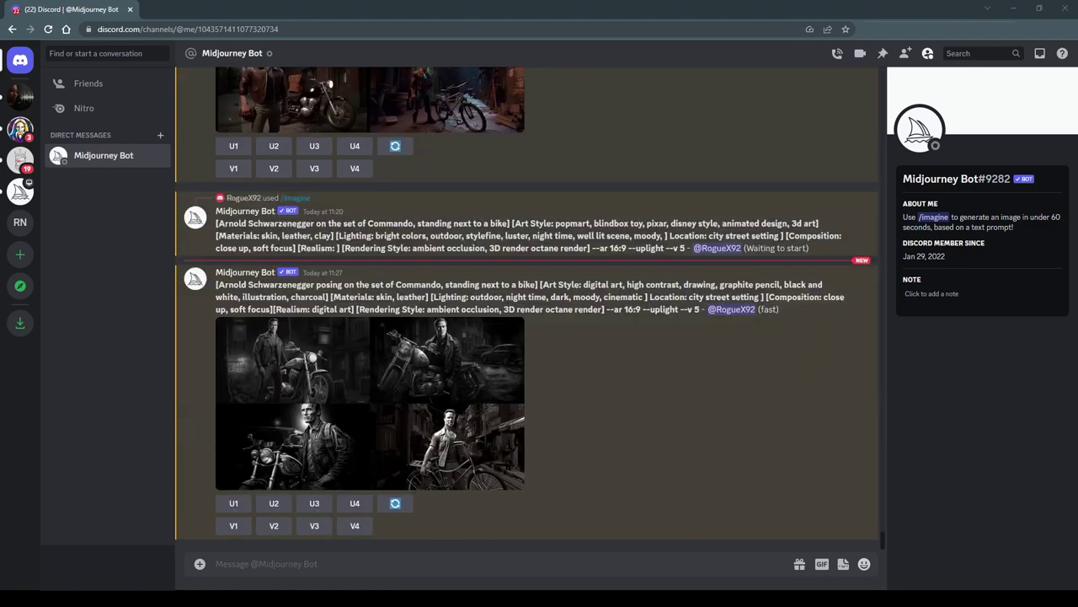
left_click(518, 394)
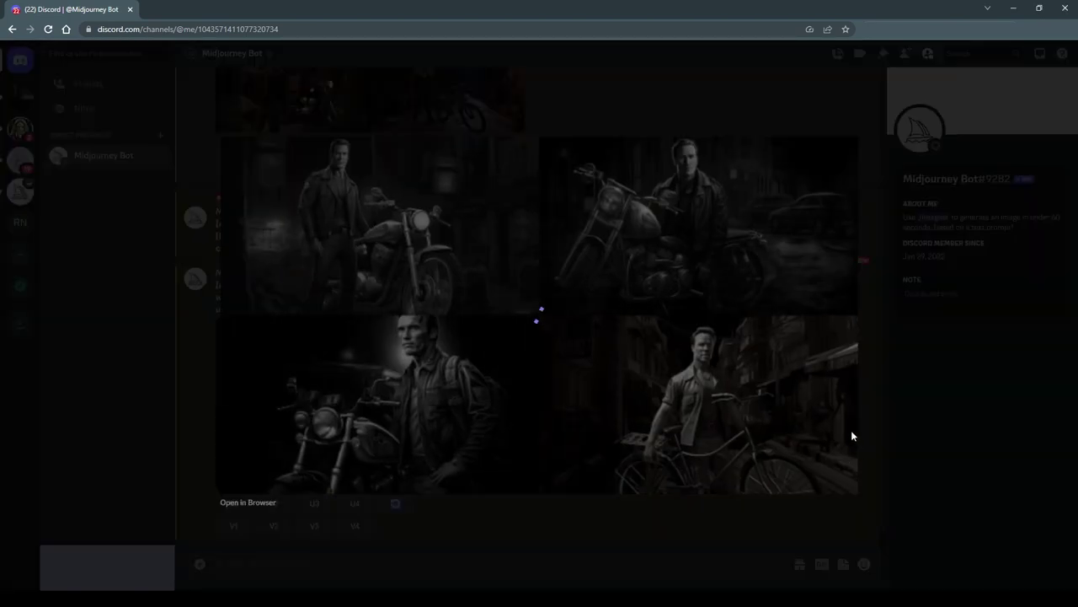